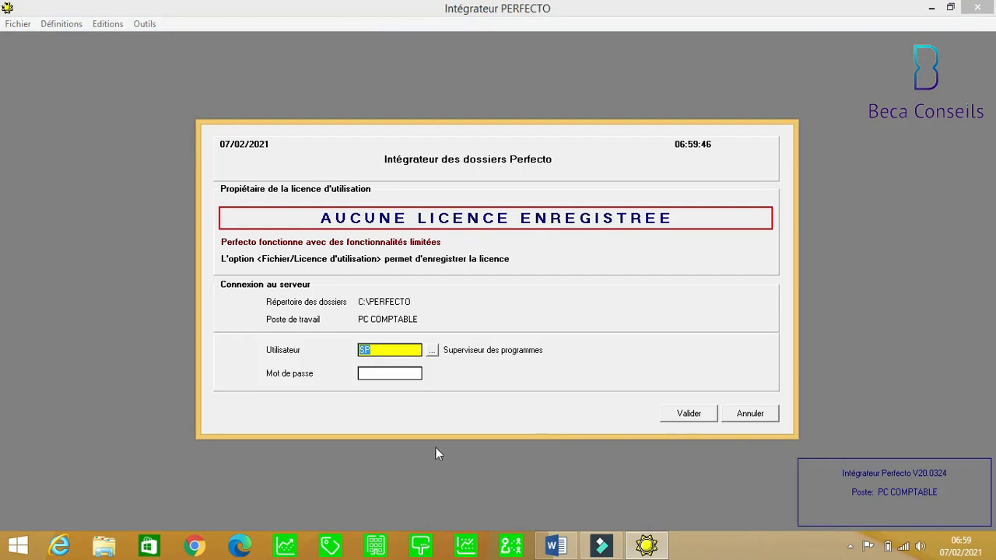
# Log in as the supervisor user with a blank password.
pyautogui.click(689, 417)
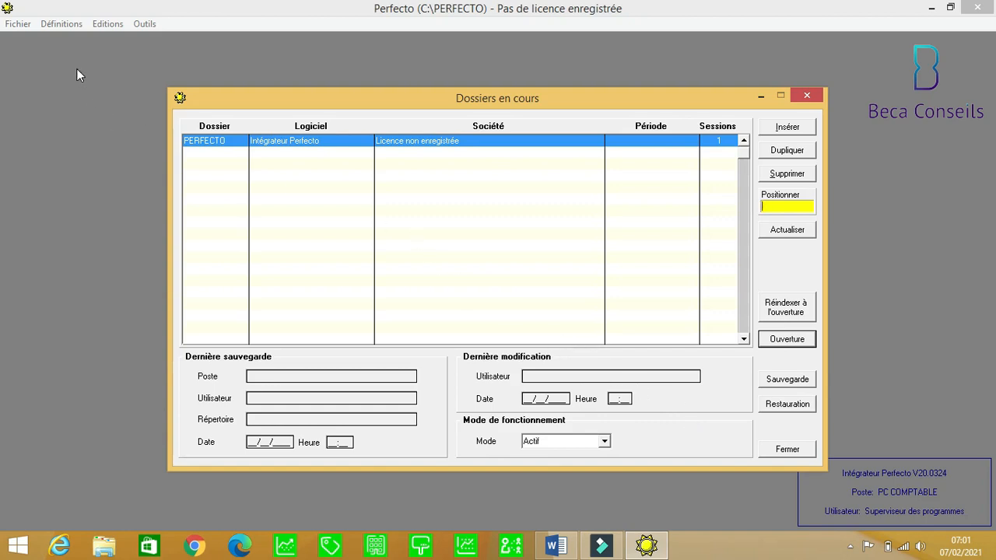
# Open the Définitions menu from the Dossiers en cours window.
pyautogui.click(60, 25)
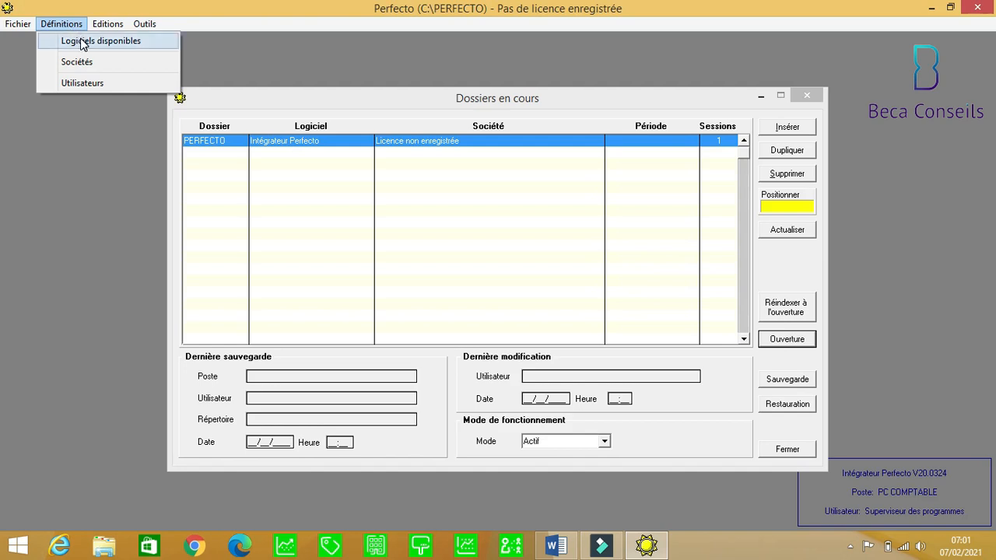
# Open Logiciels disponibles and browse the CIMA, UEMOA, PARMEC, SFD Microfinance and France modules.
pyautogui.click(81, 40)
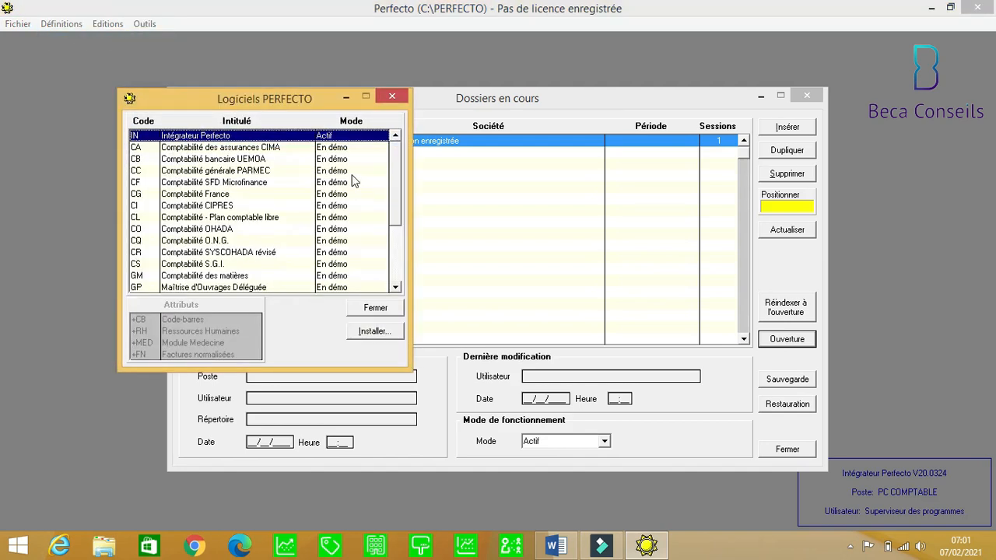
pyautogui.click(281, 149)
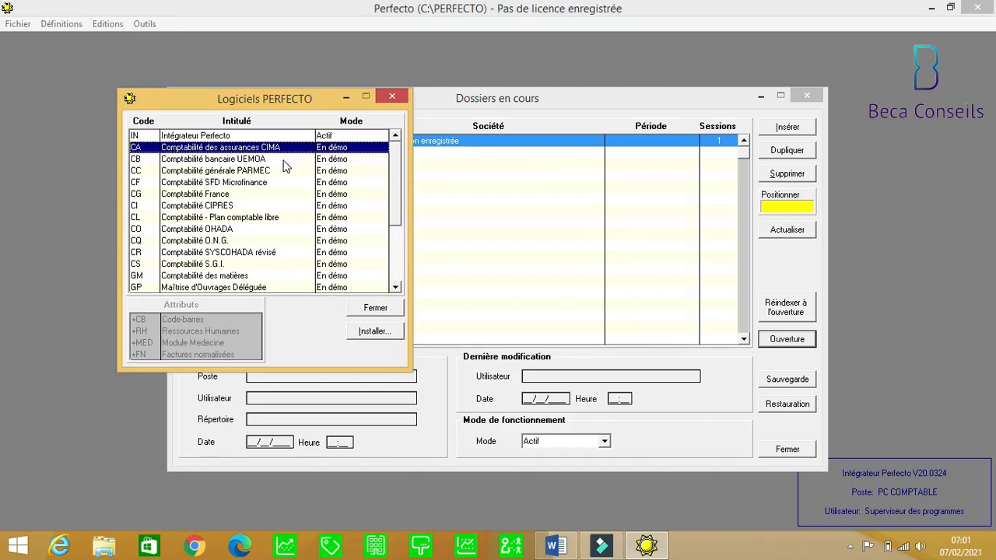
pyautogui.click(285, 161)
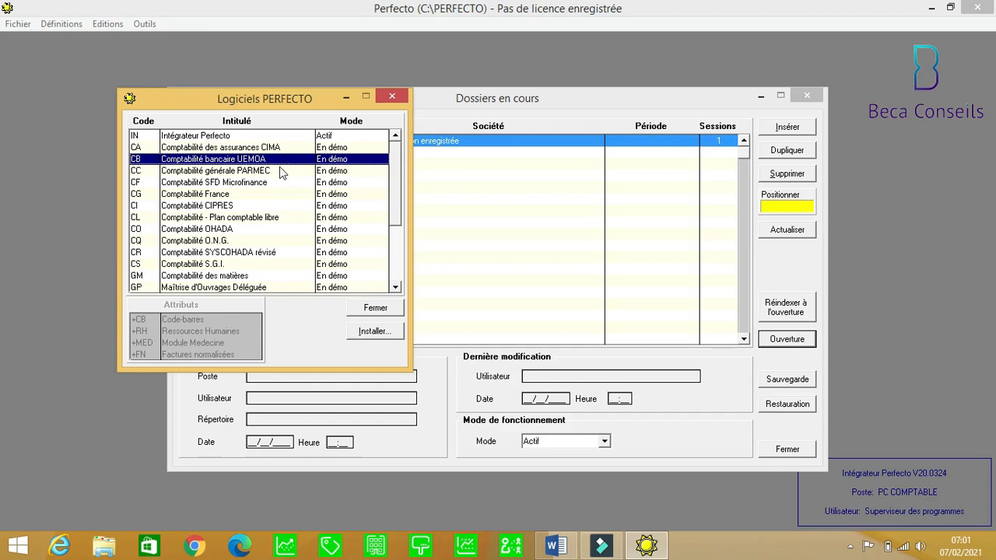
pyautogui.click(277, 172)
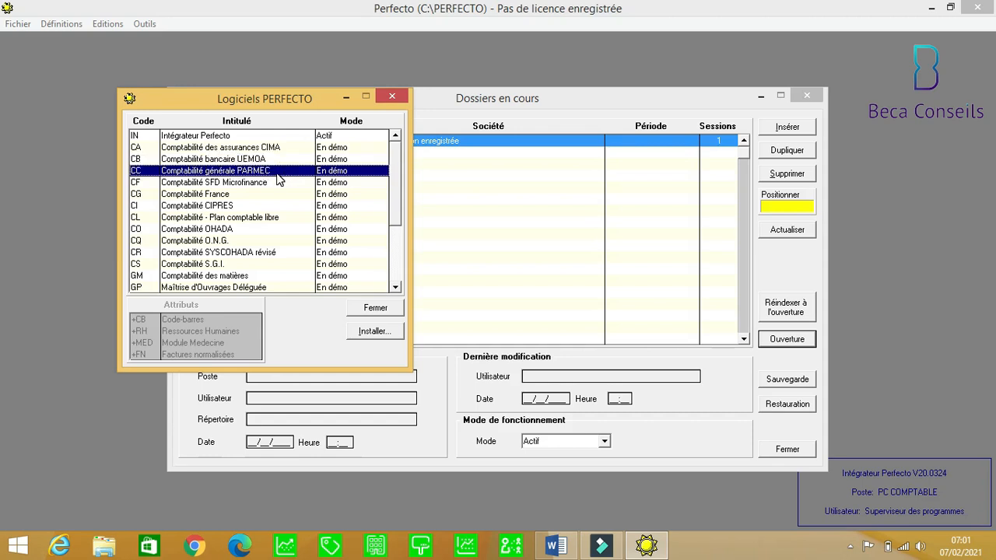
pyautogui.click(273, 185)
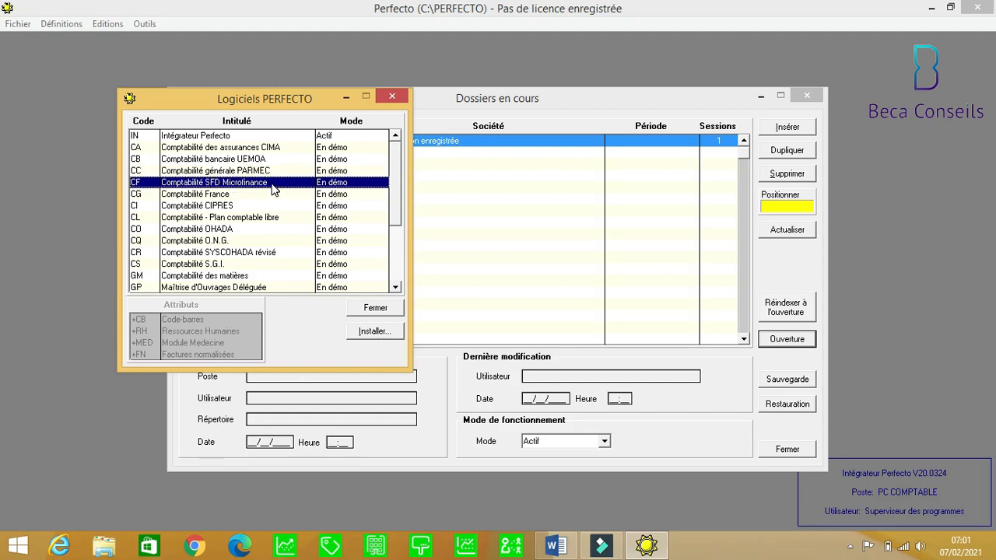
pyautogui.click(268, 198)
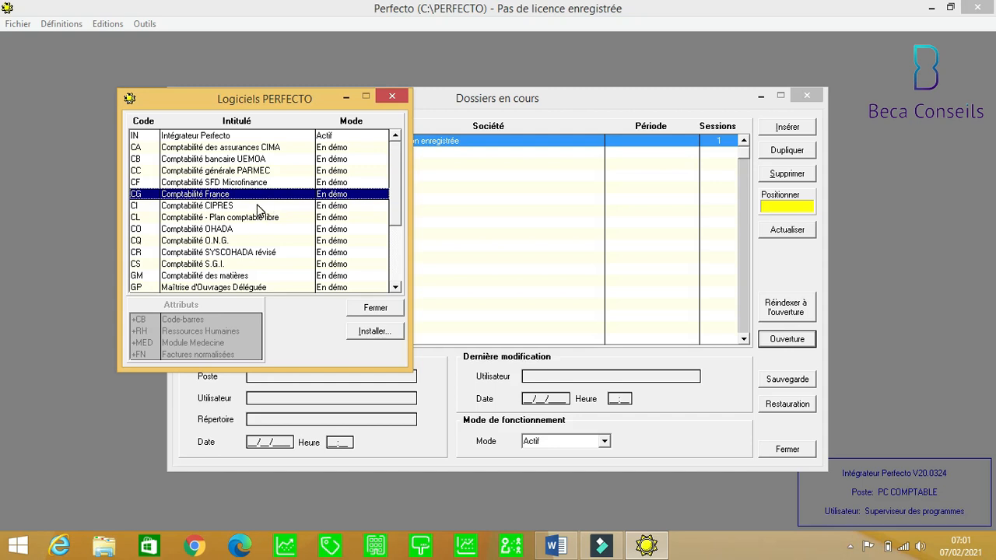
# Browse the CIPRES, Plan comptable libre, OHADA, O.N.G., SYSCOHADA révisé and S.G.I. modules.
pyautogui.click(259, 207)
pyautogui.click(256, 220)
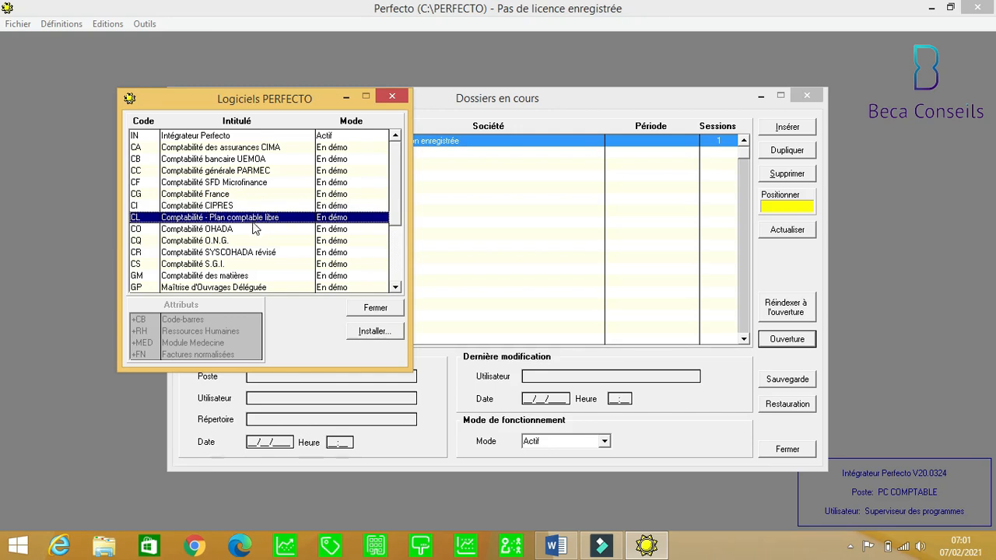
pyautogui.click(243, 232)
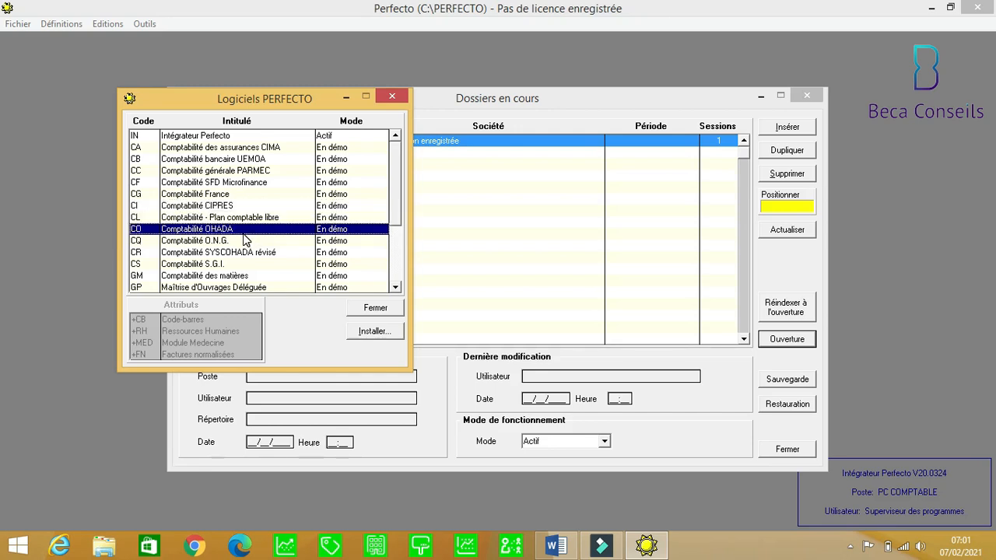
pyautogui.click(236, 245)
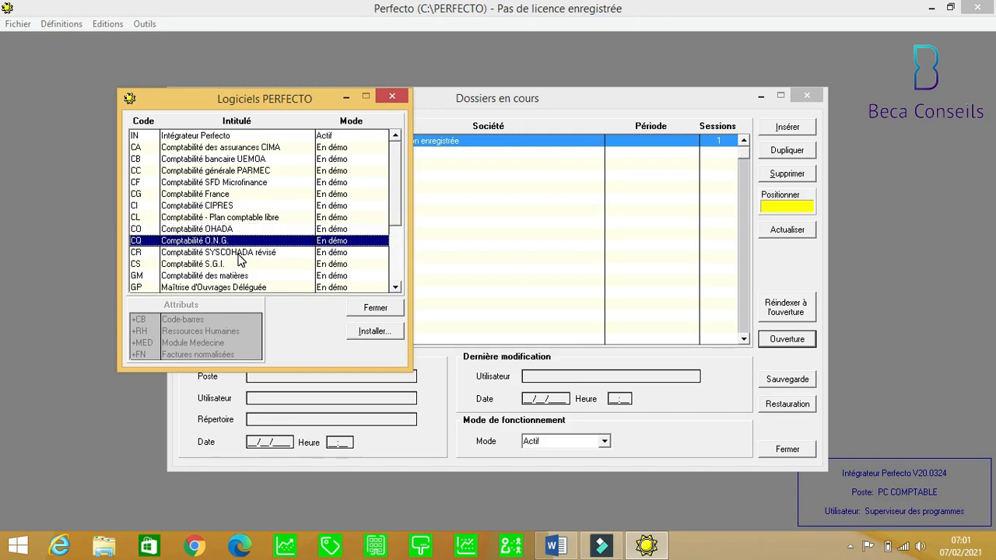
pyautogui.click(241, 260)
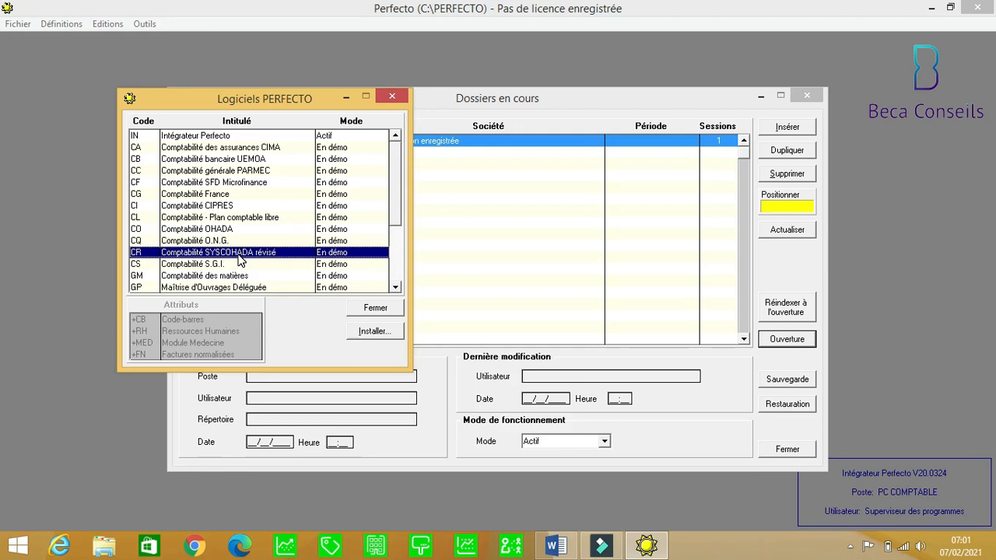
pyautogui.click(243, 265)
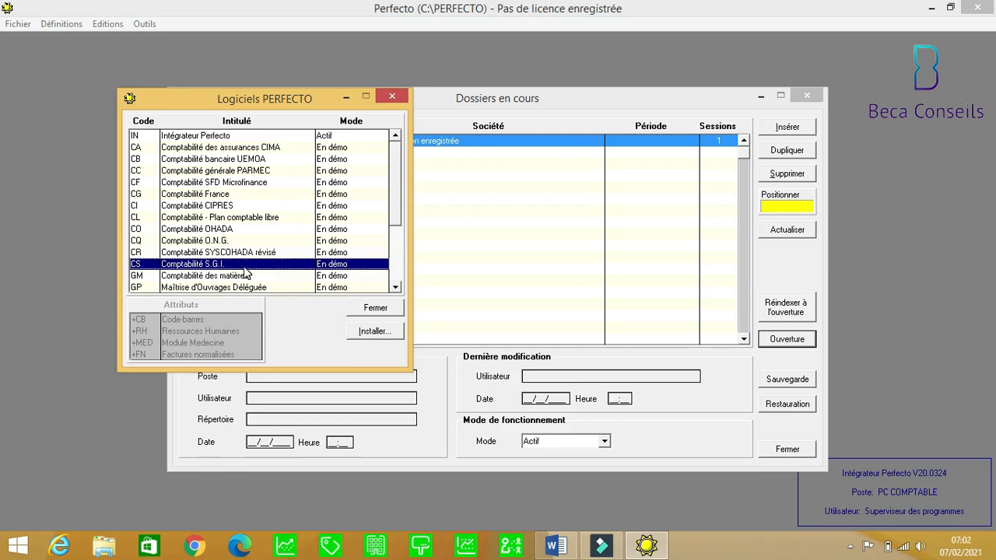
pyautogui.click(395, 288)
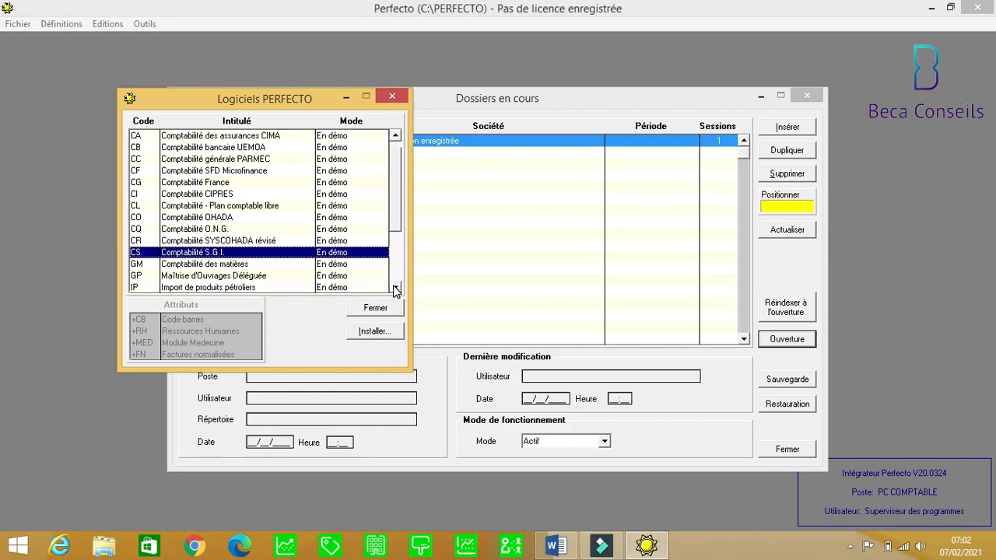
# Scroll down and browse modules from Comptabilité des matières to Salaires du Personnel.
pyautogui.click(395, 288)
pyautogui.click(395, 288)
pyautogui.click(395, 288)
pyautogui.click(395, 288)
pyautogui.click(395, 287)
pyautogui.click(396, 288)
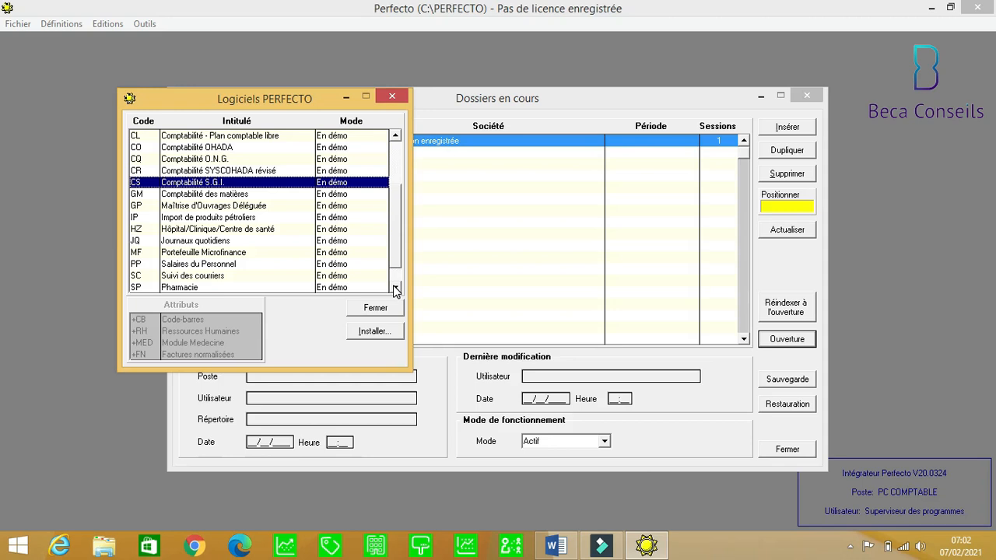
pyautogui.click(193, 195)
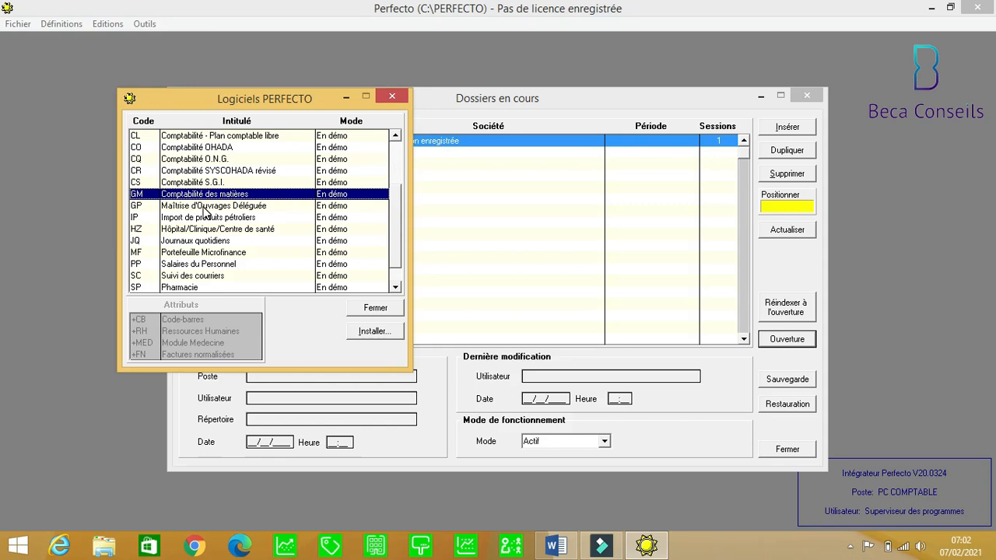
pyautogui.click(205, 208)
pyautogui.click(211, 220)
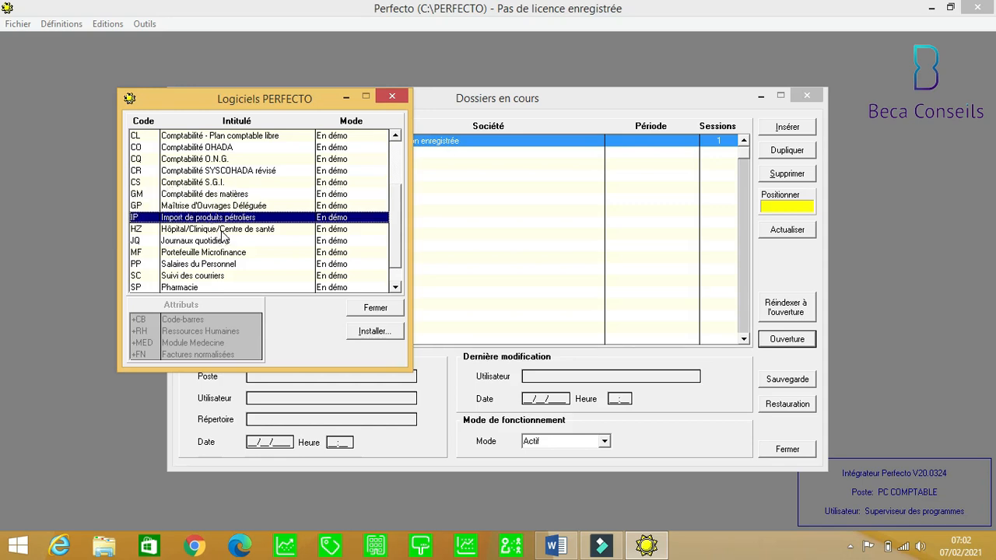
pyautogui.click(224, 231)
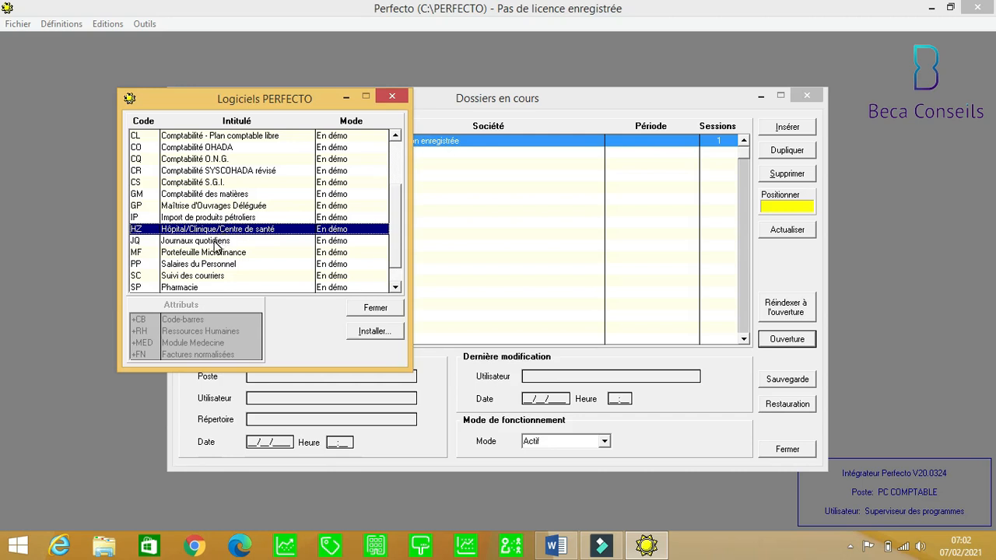
pyautogui.click(216, 243)
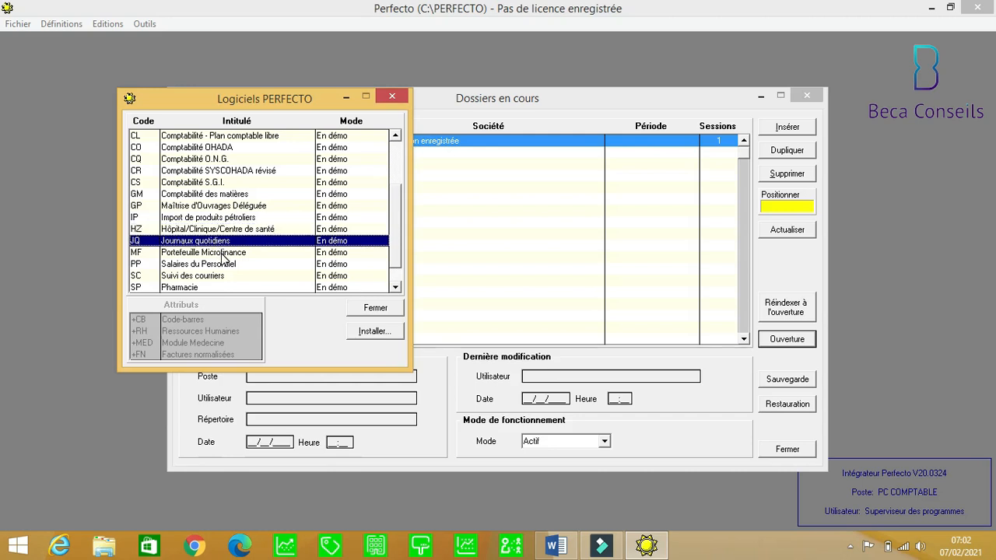
pyautogui.click(224, 254)
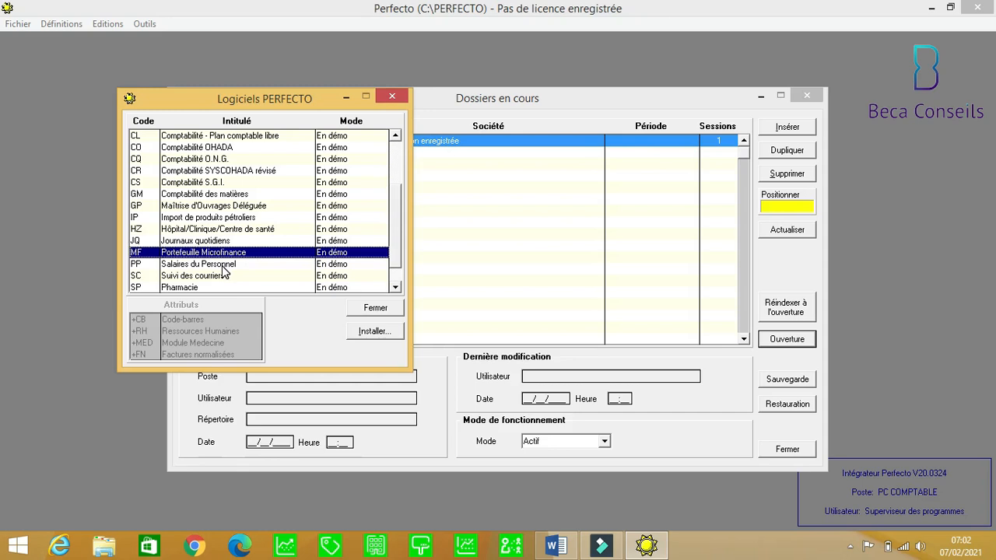
pyautogui.click(223, 268)
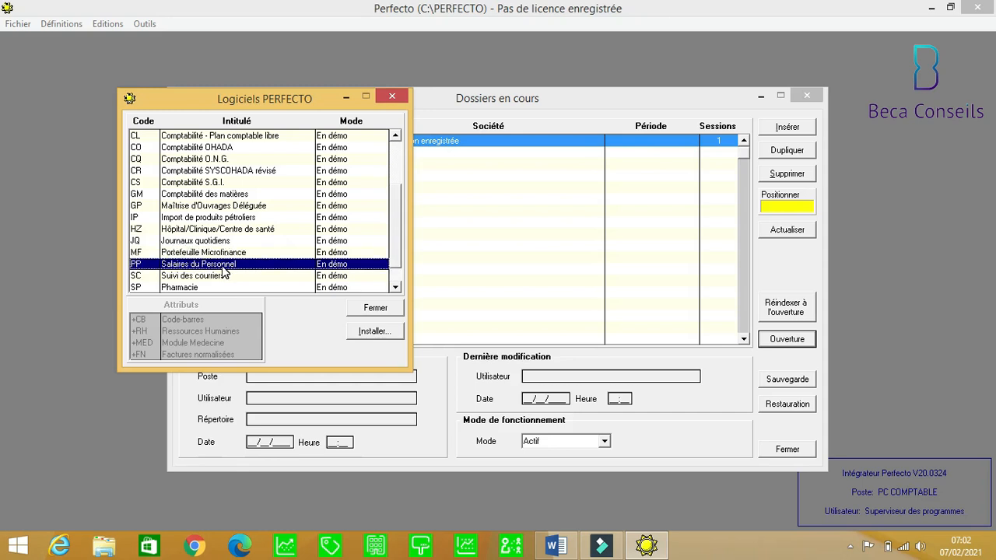
# Browse the remaining modules through Vente de produits pétroliers, then close the Logiciels PERFECTO list.
pyautogui.click(397, 290)
pyautogui.click(396, 289)
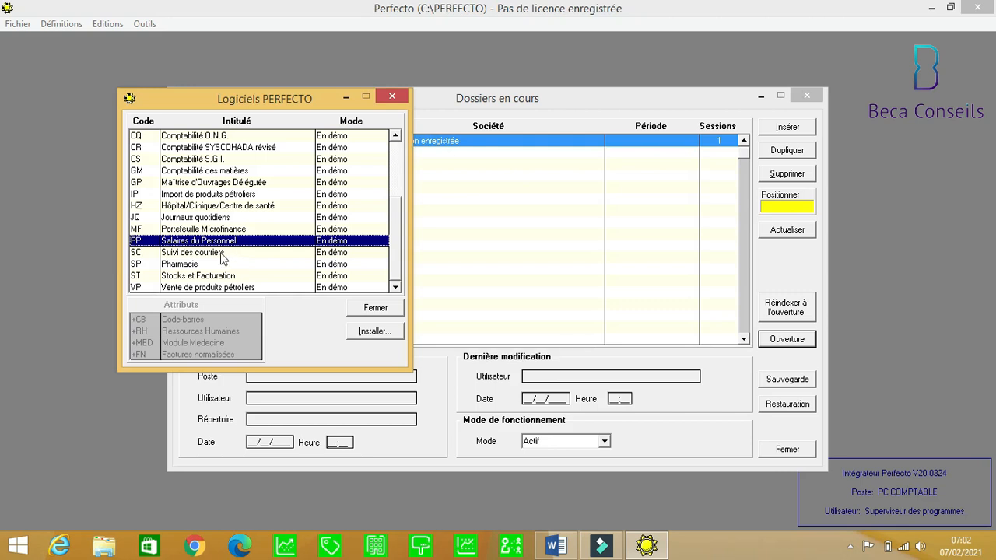
pyautogui.click(215, 255)
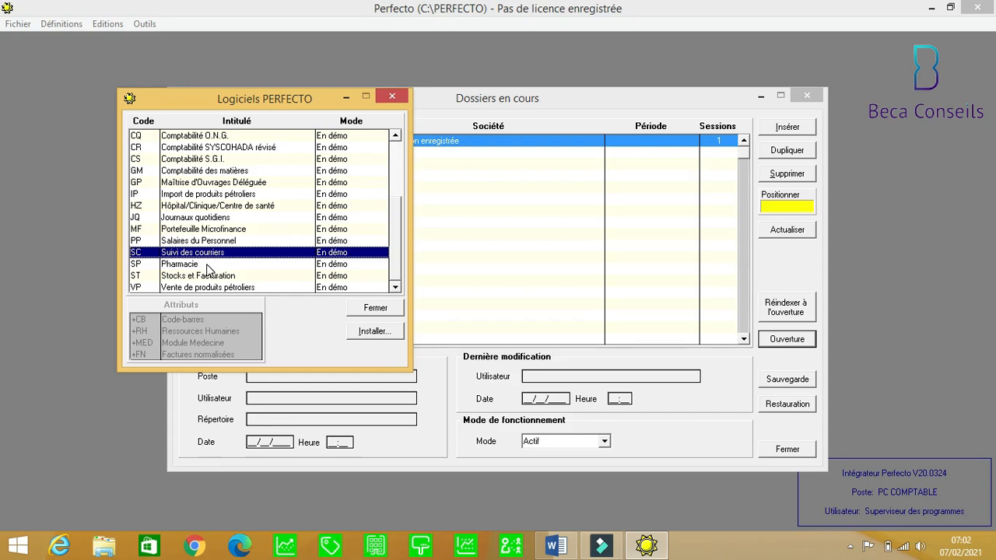
pyautogui.click(208, 265)
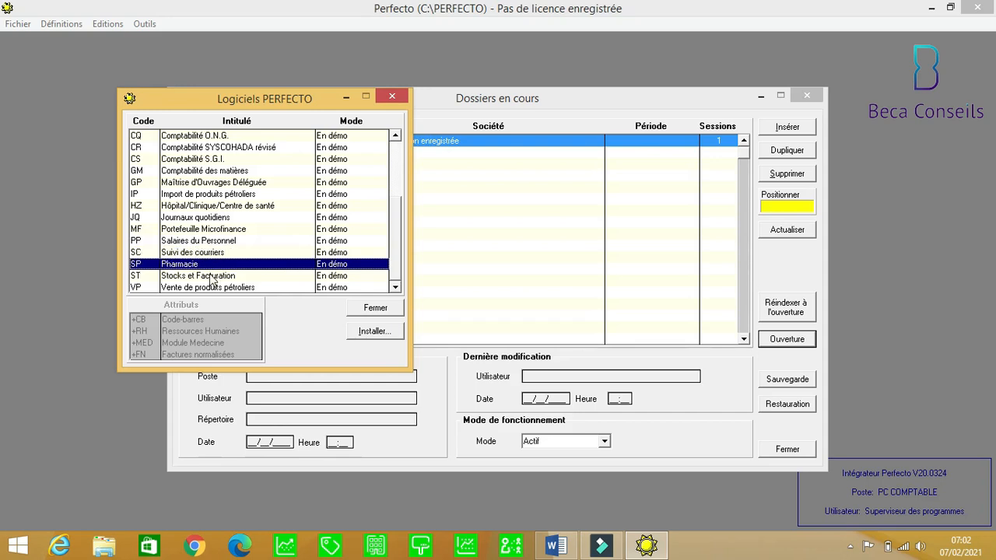
pyautogui.click(211, 277)
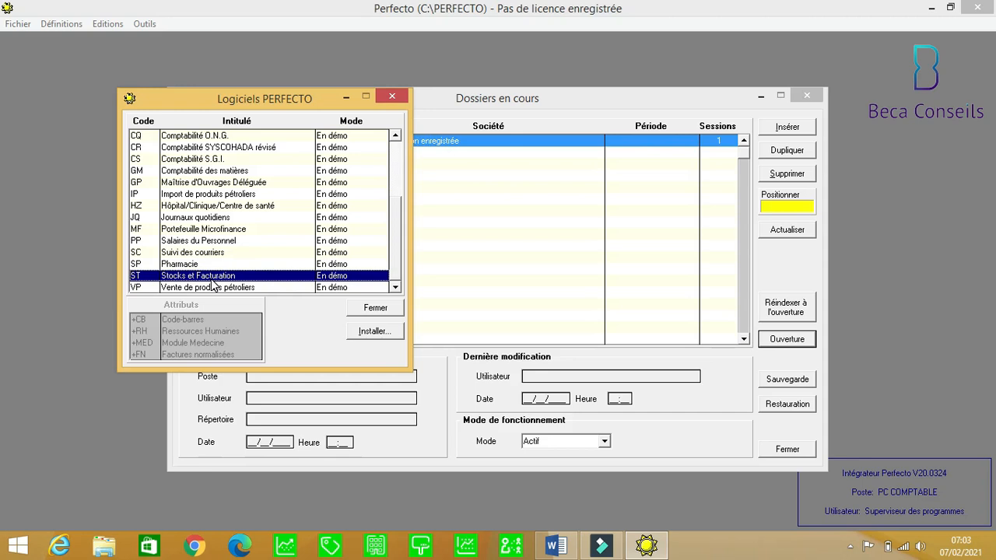
pyautogui.click(222, 289)
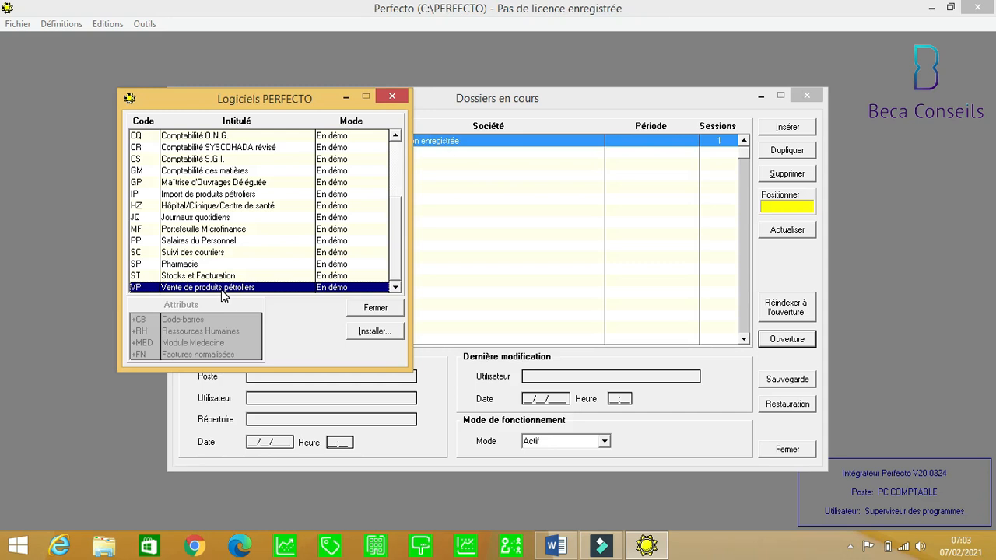
pyautogui.click(393, 95)
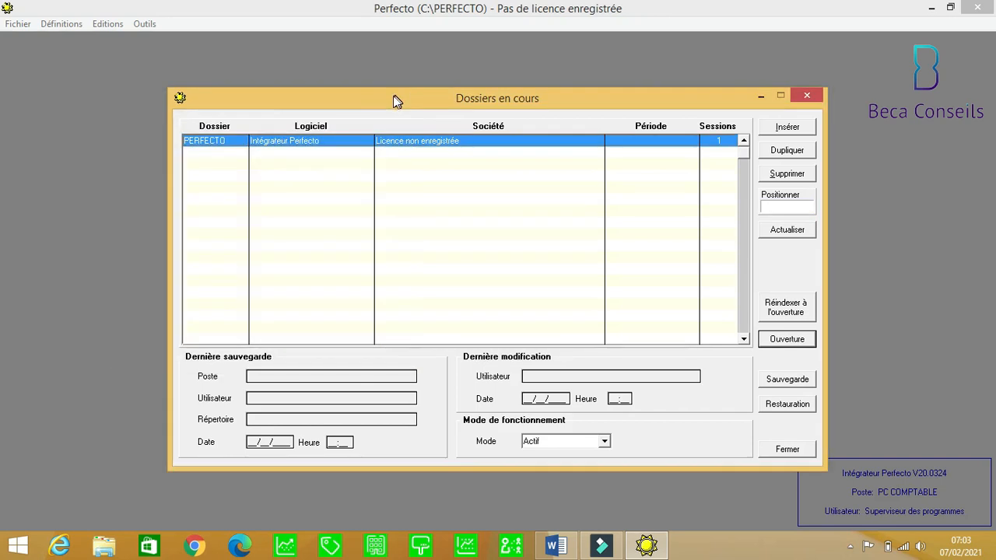
# Show the Définitions menu with Logiciels disponibles, Sociétés and Utilisateurs.
pyautogui.click(64, 25)
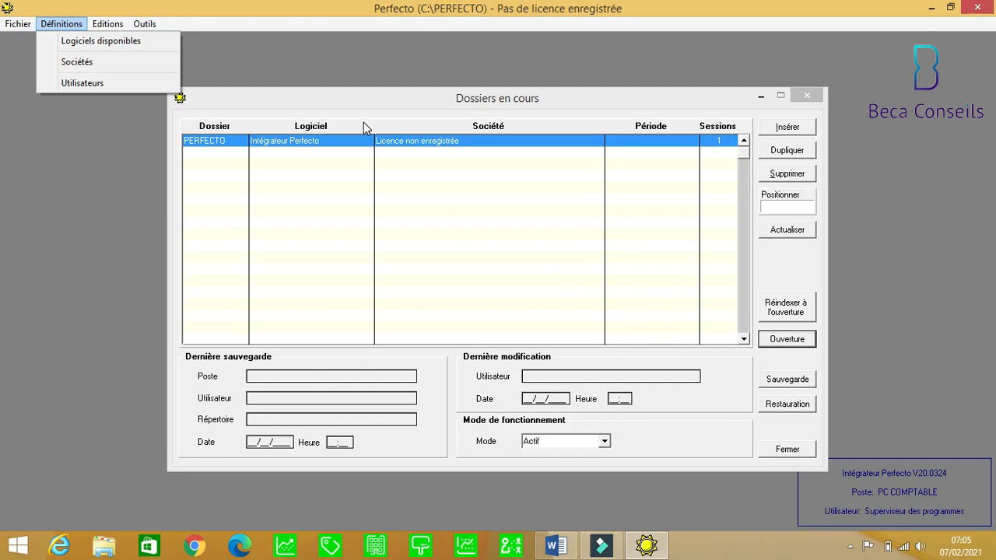
# Open Utilisateurs and review the rights of users DG, OP and SP.
pyautogui.click(89, 84)
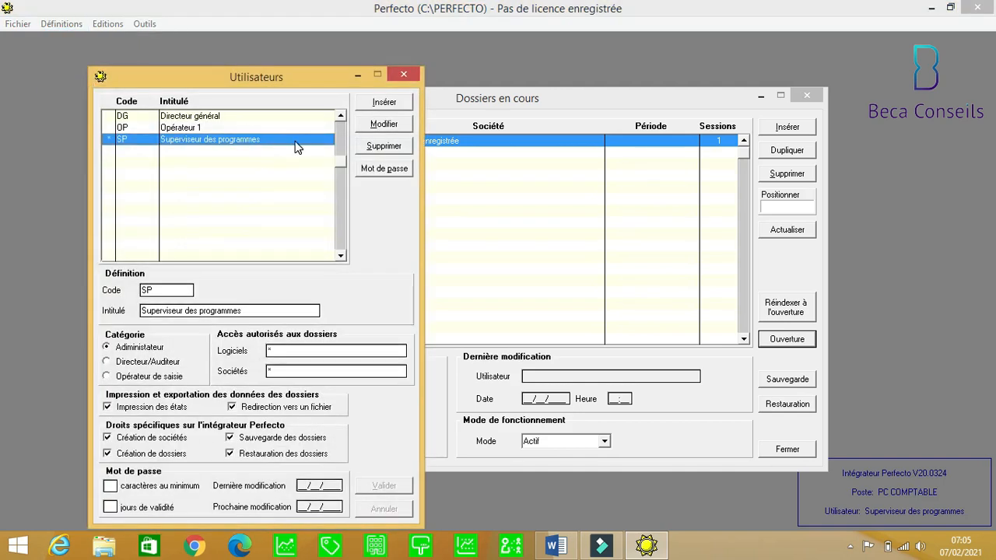
pyautogui.click(341, 127)
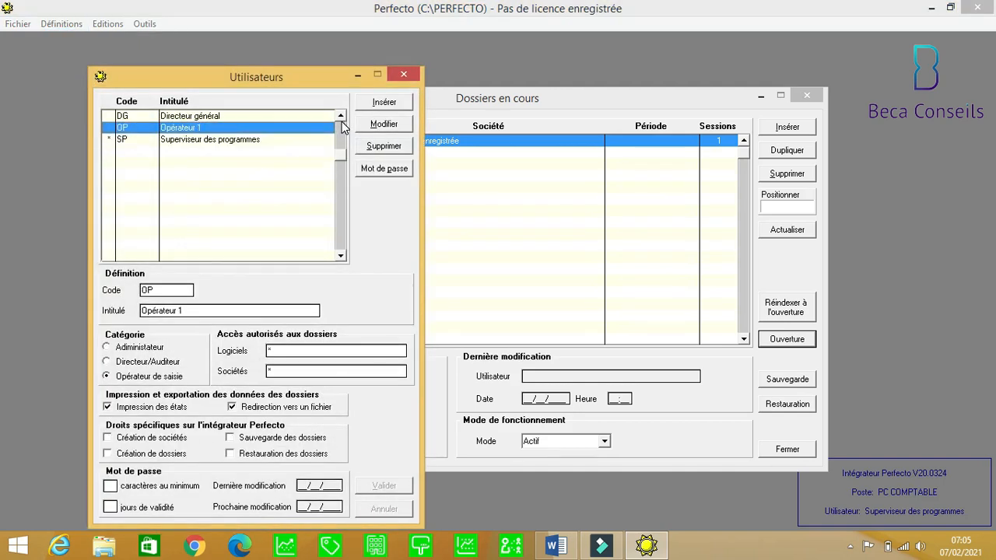
pyautogui.click(342, 122)
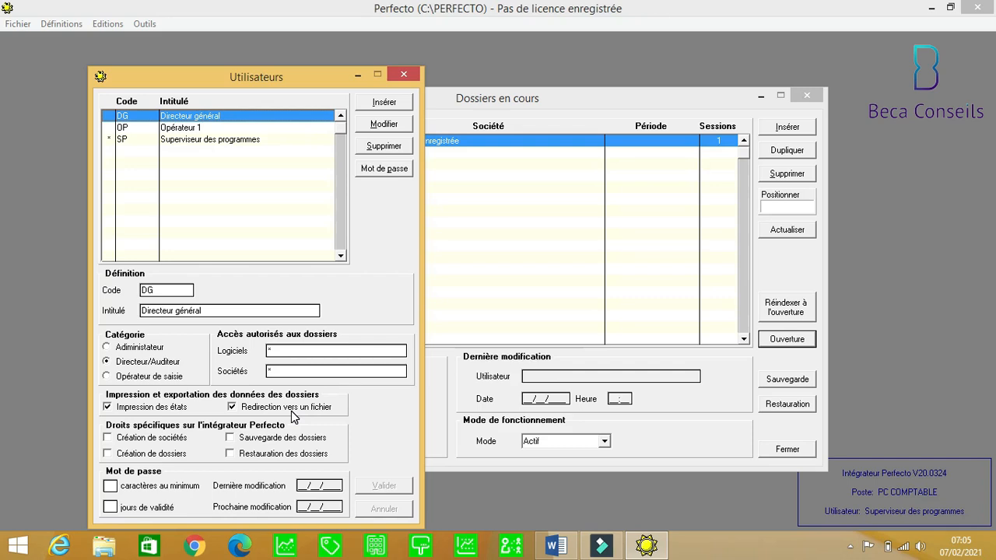
pyautogui.press('Down')
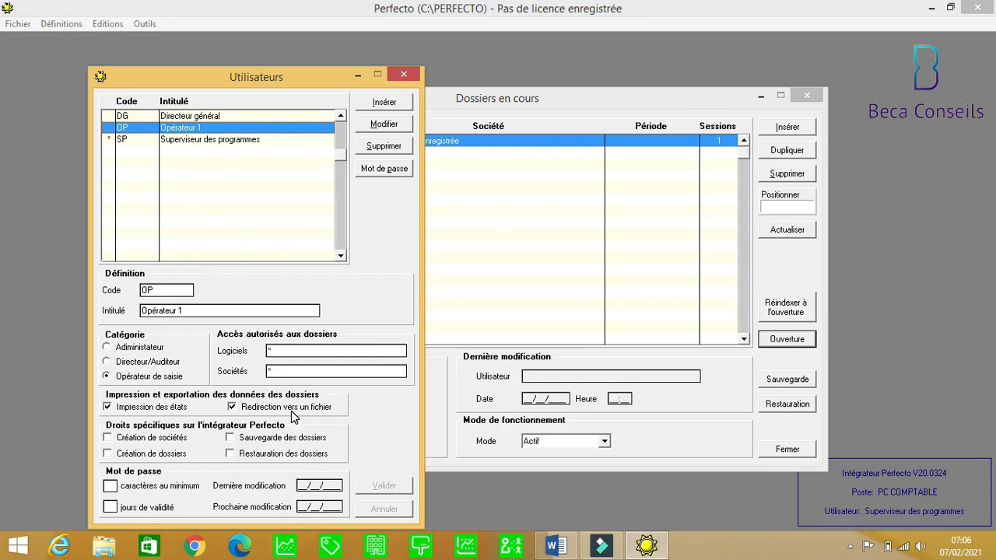
pyautogui.press('Down')
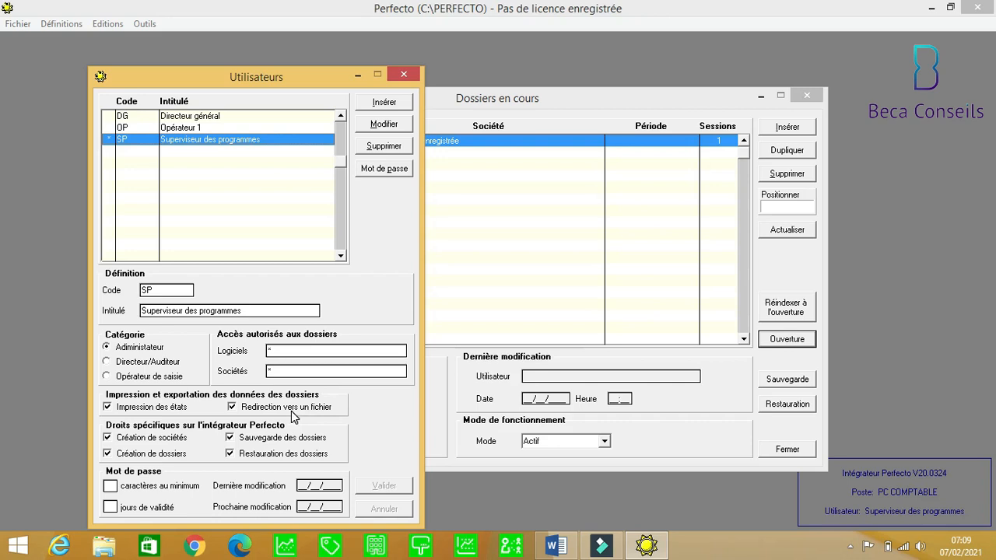
# Insert a new user with code AC and title AIDE COMPTABLE.
pyautogui.click(384, 103)
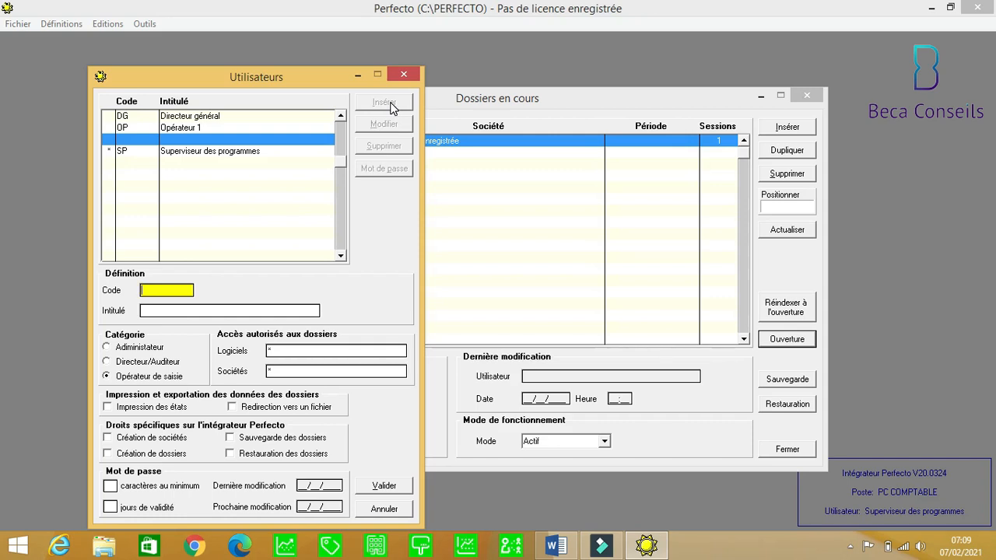
pyautogui.write('AC')
pyautogui.press('Tab')
pyautogui.write('A')
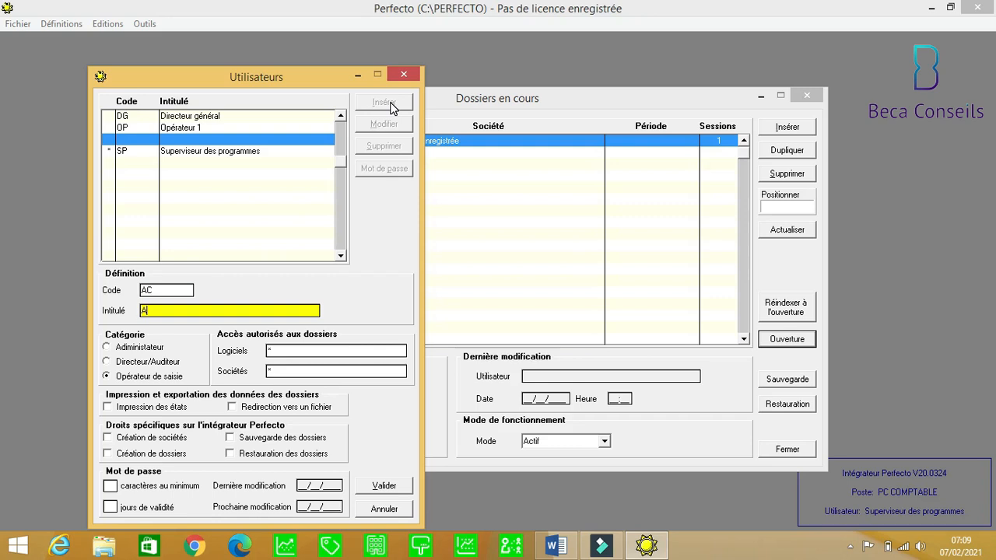
pyautogui.write('IDE COMPTABLE')
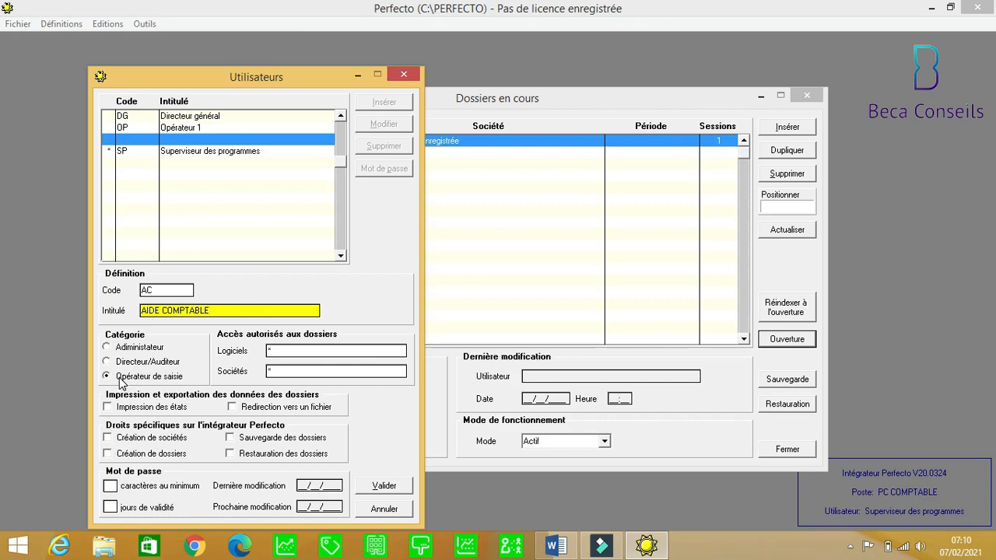
pyautogui.click(282, 351)
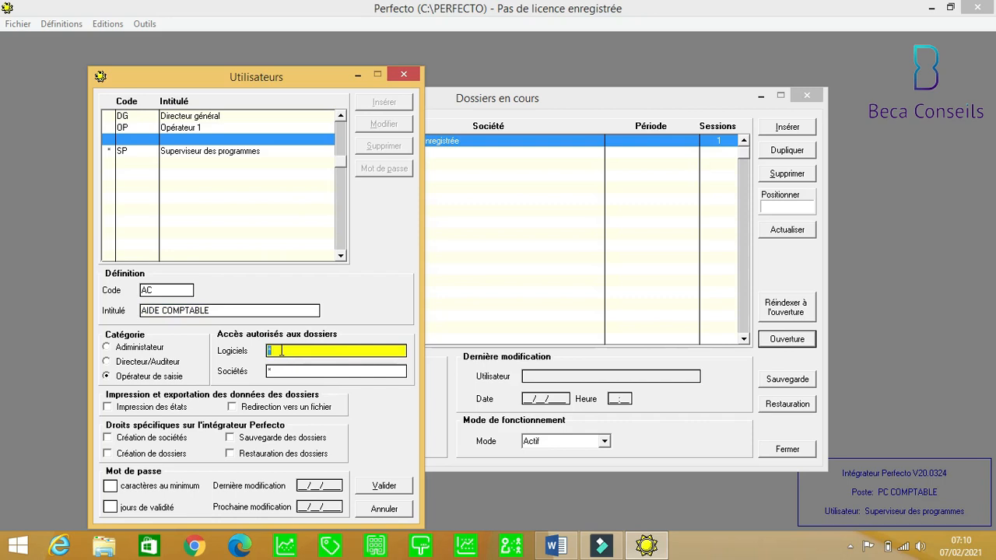
# Restrict the AC user's allowed software to CR ST, keeping * for companies.
pyautogui.press('BackSpace')
pyautogui.write('CR ST')
pyautogui.click(272, 370)
pyautogui.write('*')
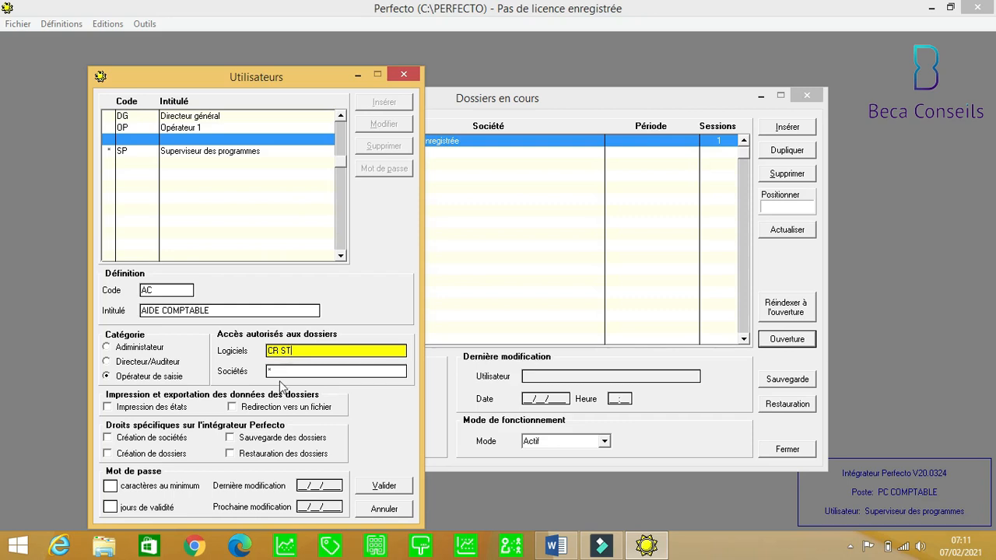
pyautogui.click(279, 372)
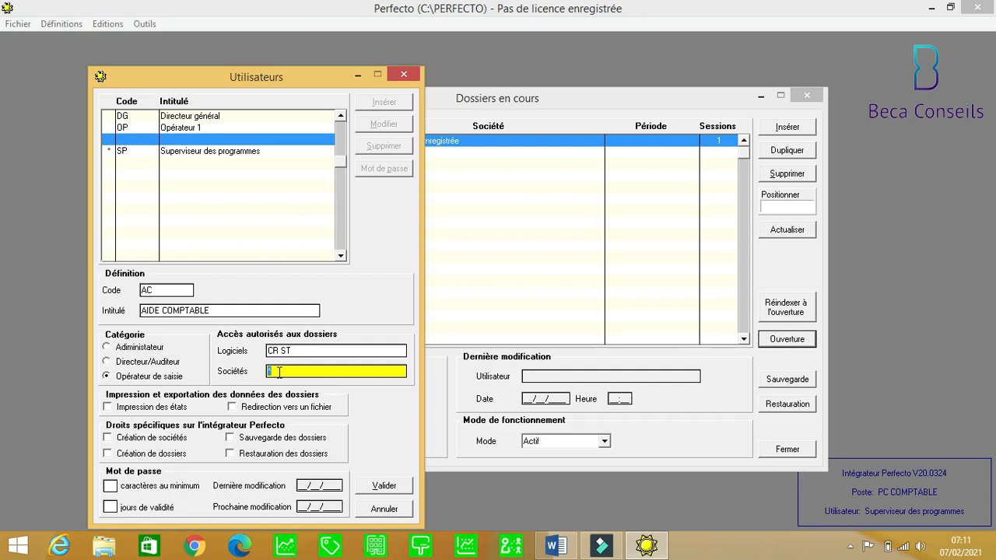
# Grant printing, company creation, dossier creation and backup rights, then save the AC user.
pyautogui.click(115, 410)
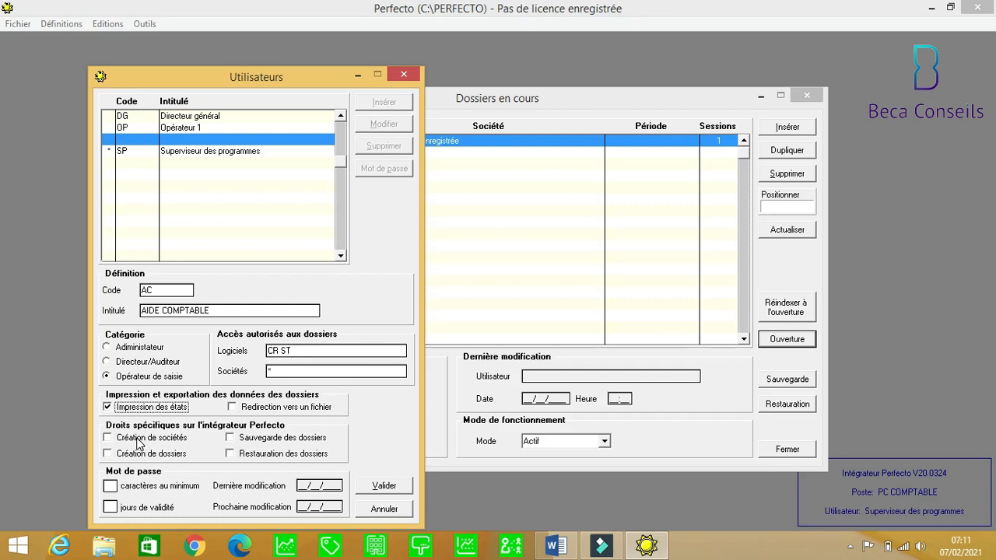
pyautogui.click(139, 441)
pyautogui.click(131, 458)
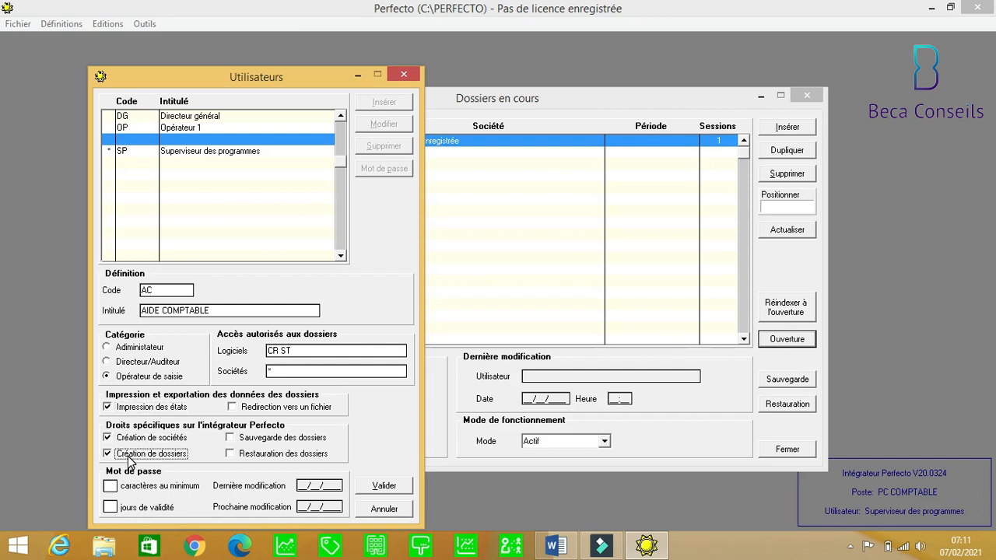
pyautogui.click(230, 440)
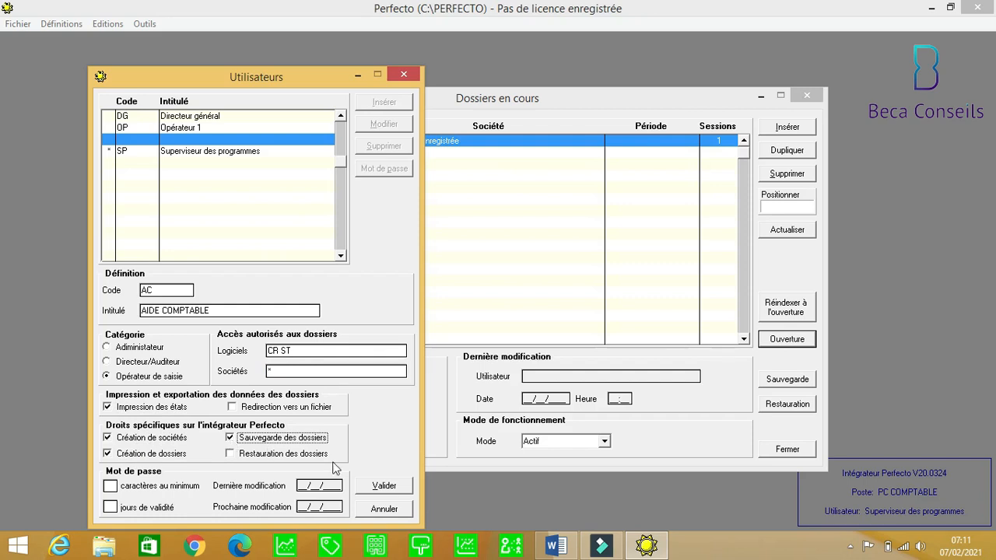
pyautogui.click(384, 486)
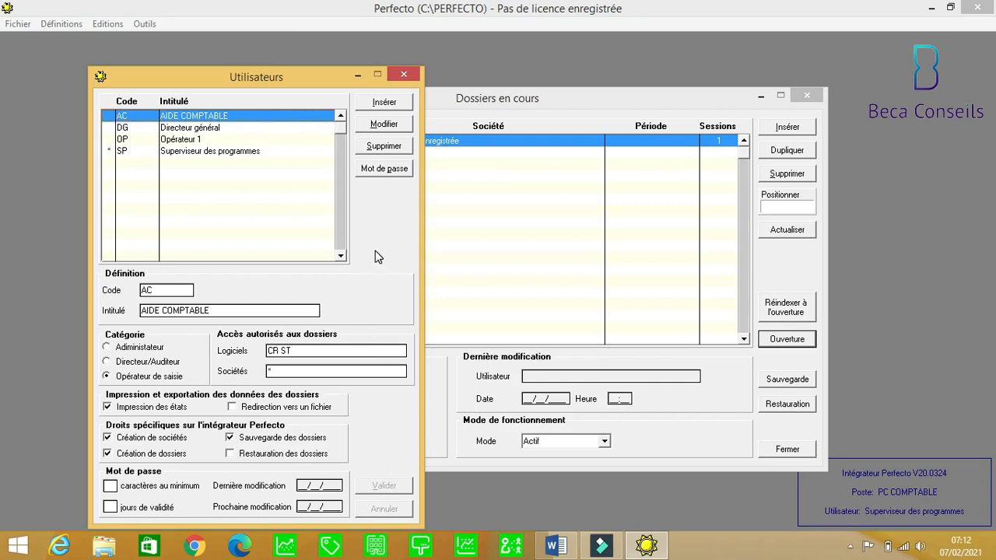
# Close Utilisateurs and Dossiers en cours, quit Perfecto, and relaunch it from the desktop shortcut.
pyautogui.click(404, 75)
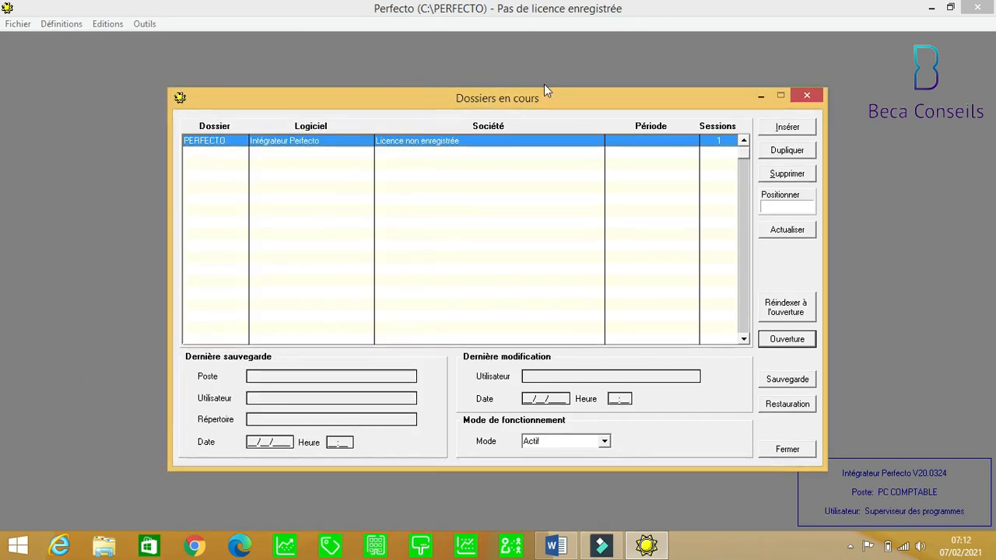
pyautogui.click(807, 97)
pyautogui.click(992, 10)
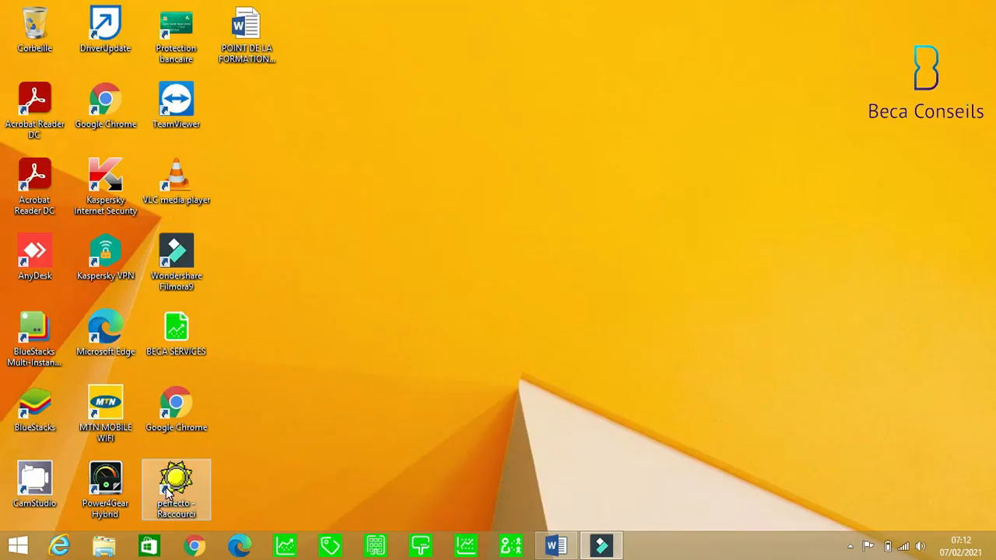
pyautogui.click(166, 490)
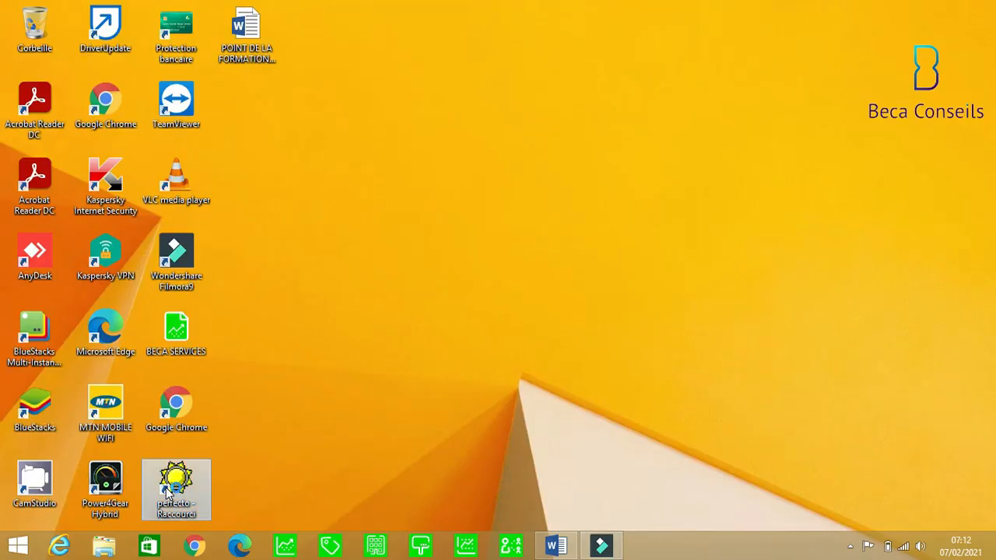
pyautogui.doubleClick(166, 490)
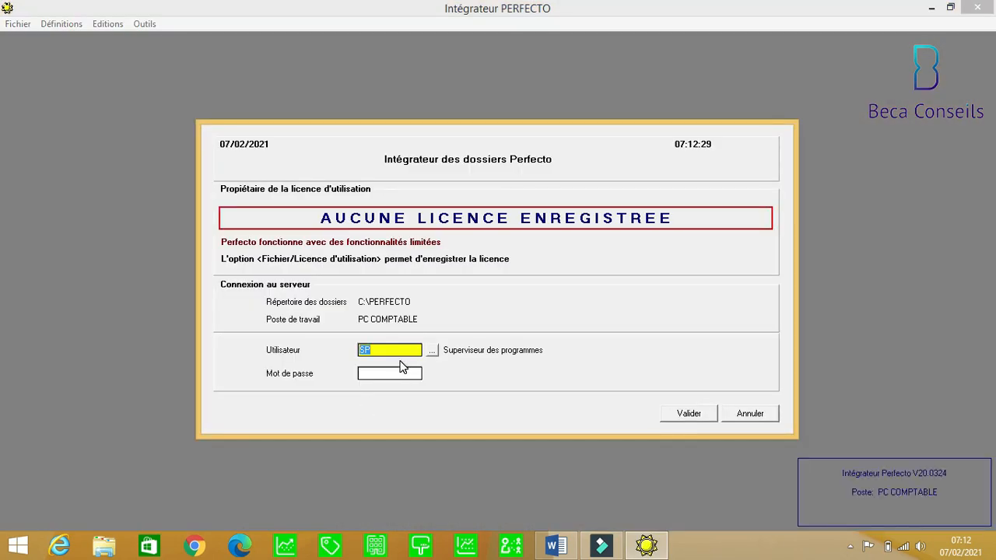
# After a failed password-less AC login, log in as SP (Superviseur des programmes).
pyautogui.write('AC')
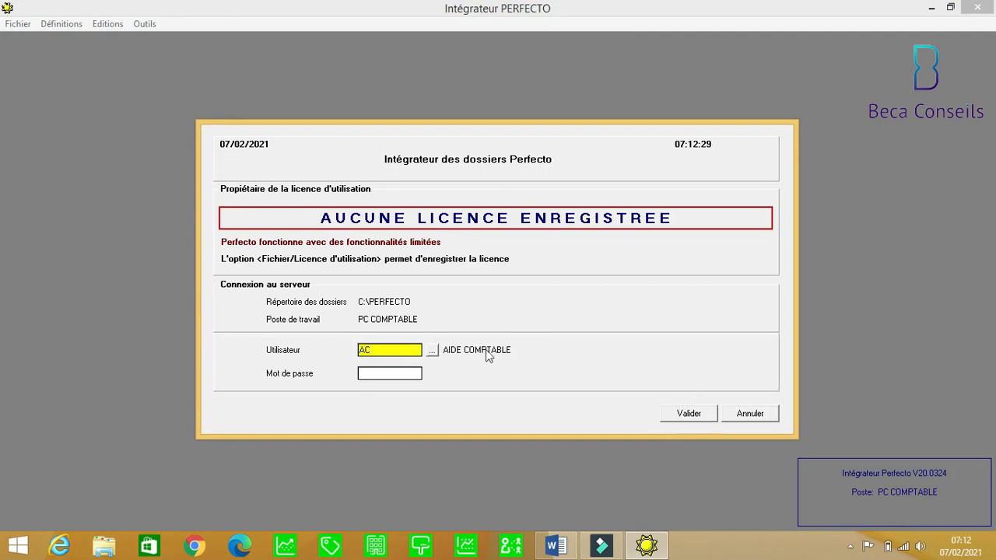
pyautogui.click(697, 416)
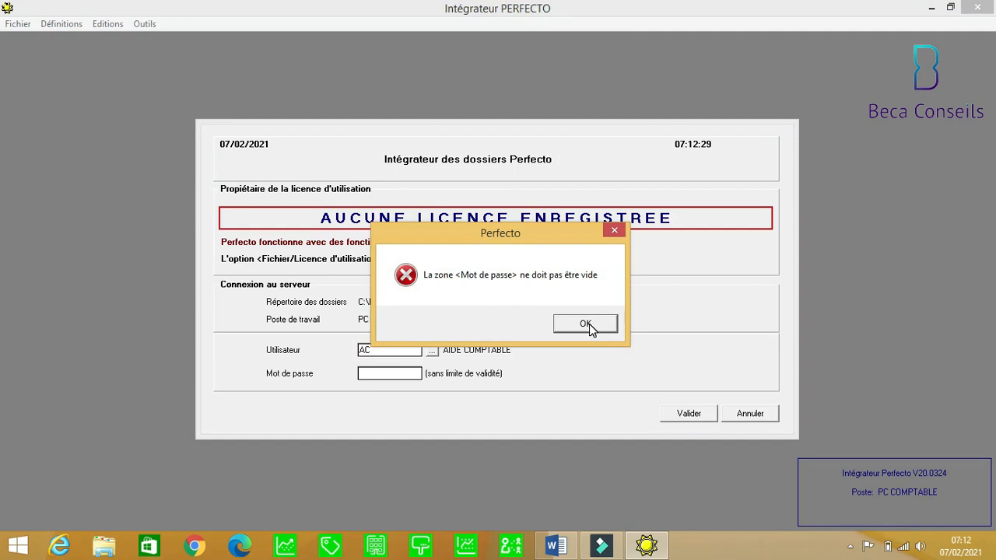
pyautogui.click(585, 323)
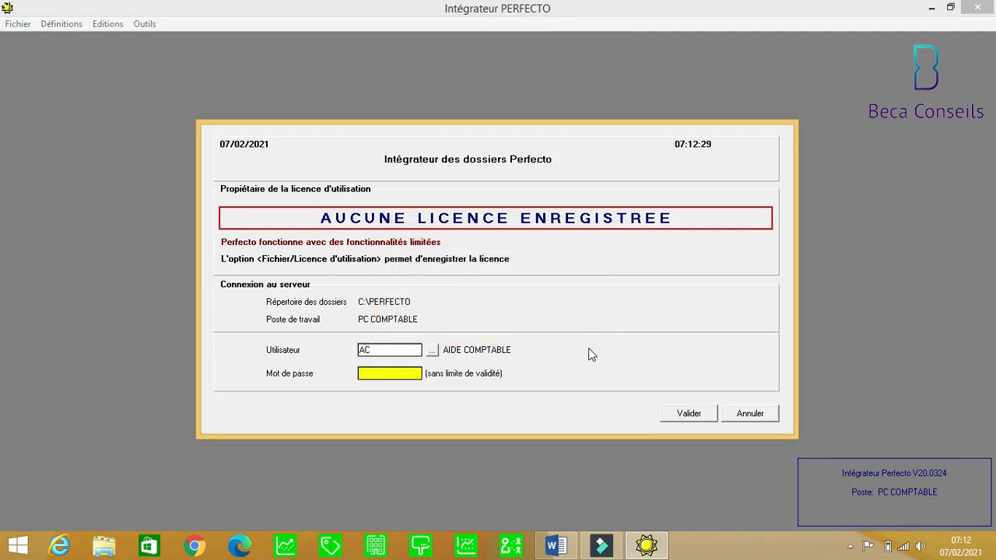
pyautogui.click(385, 350)
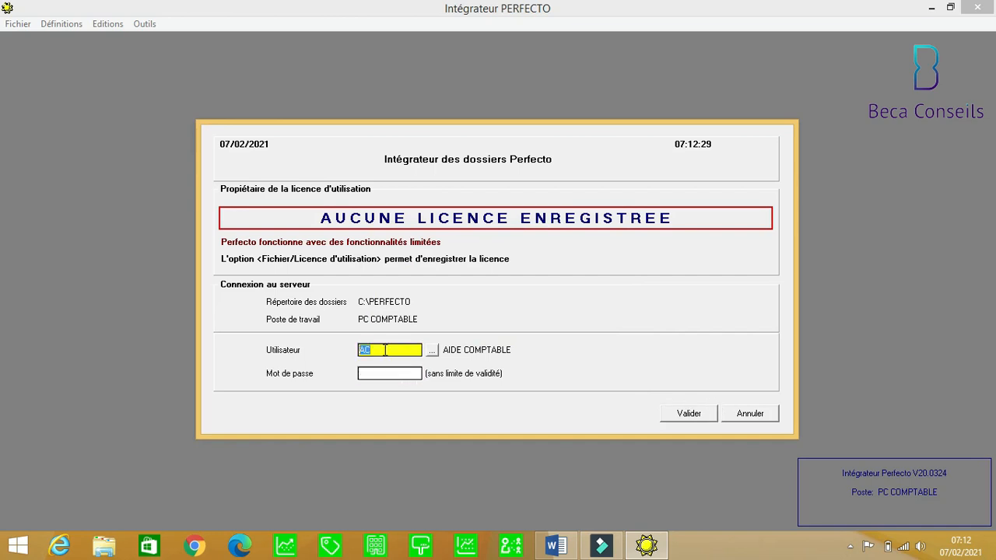
pyautogui.write('SP')
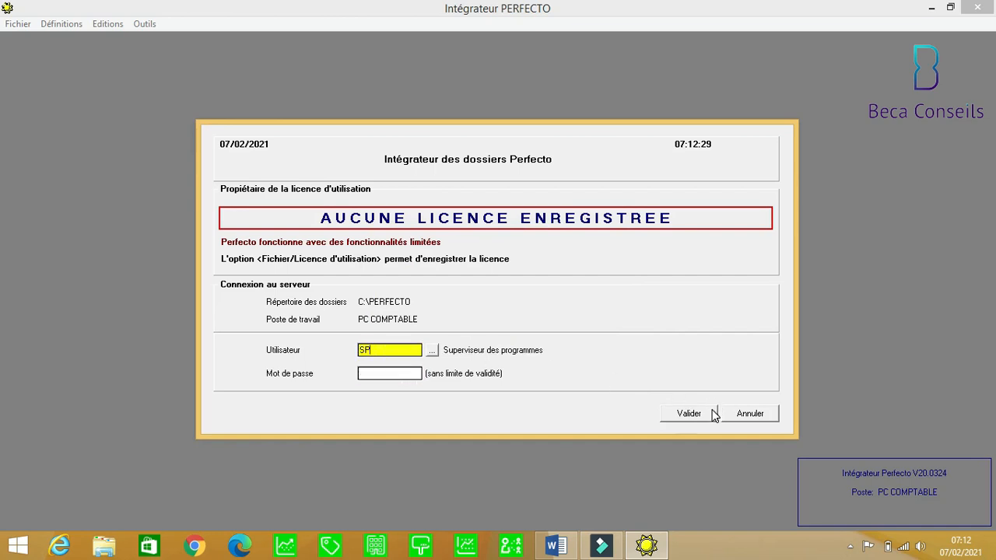
pyautogui.click(690, 414)
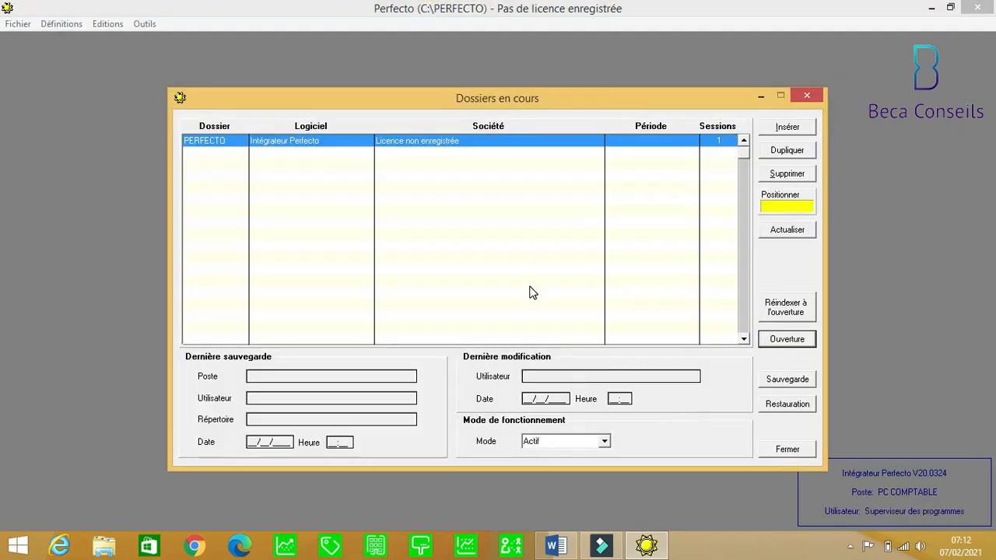
# In Définitions > Utilisateurs, set a new password for AIDE COMPTABLE.
pyautogui.click(58, 25)
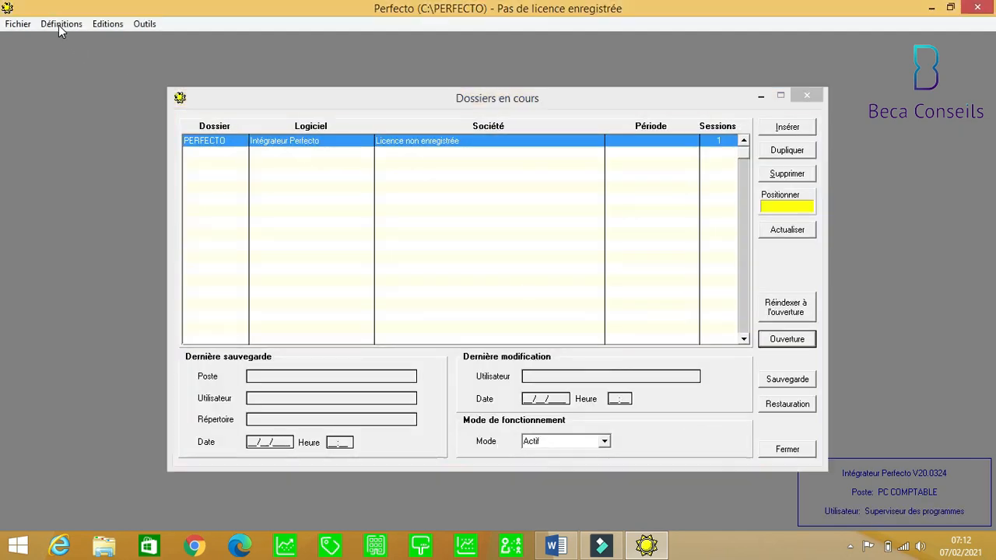
pyautogui.click(58, 25)
pyautogui.click(73, 83)
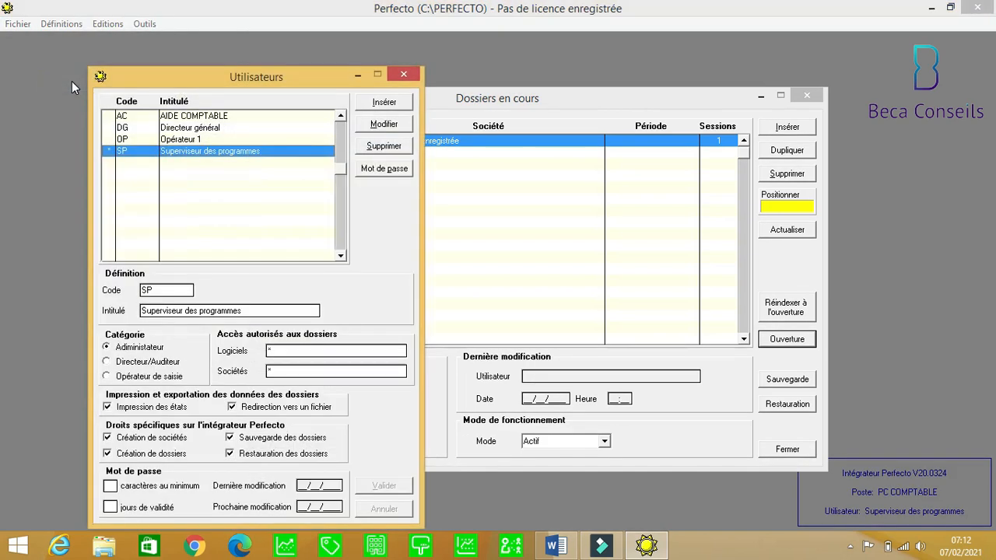
pyautogui.click(245, 120)
pyautogui.click(389, 171)
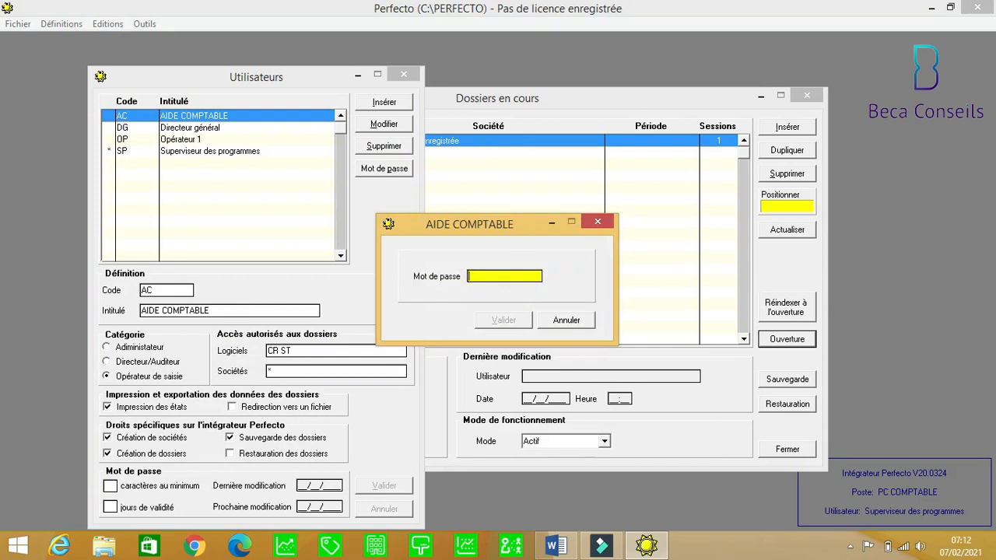
pyautogui.write('123')
pyautogui.click(512, 321)
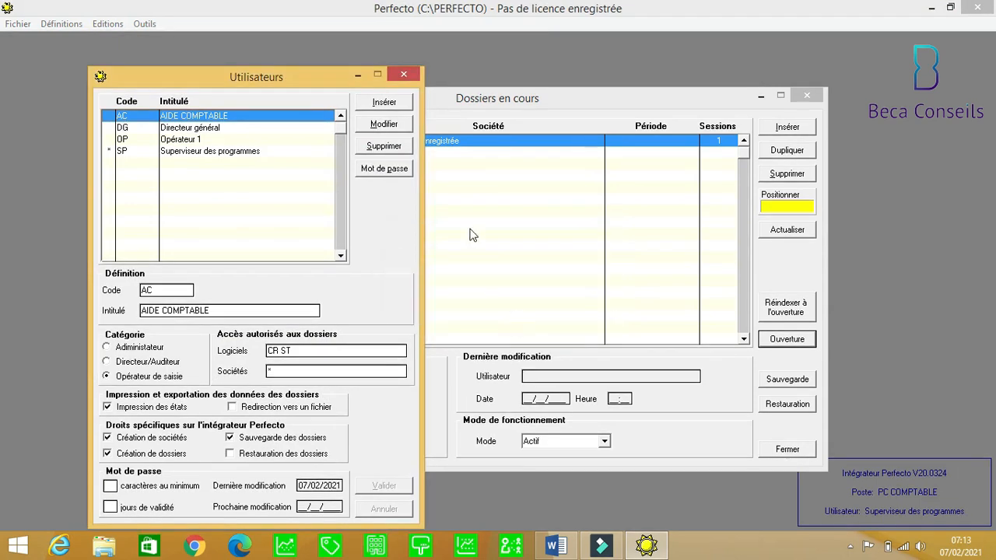
# Set a new password for Superviseur des programmes and close the users list.
pyautogui.click(220, 151)
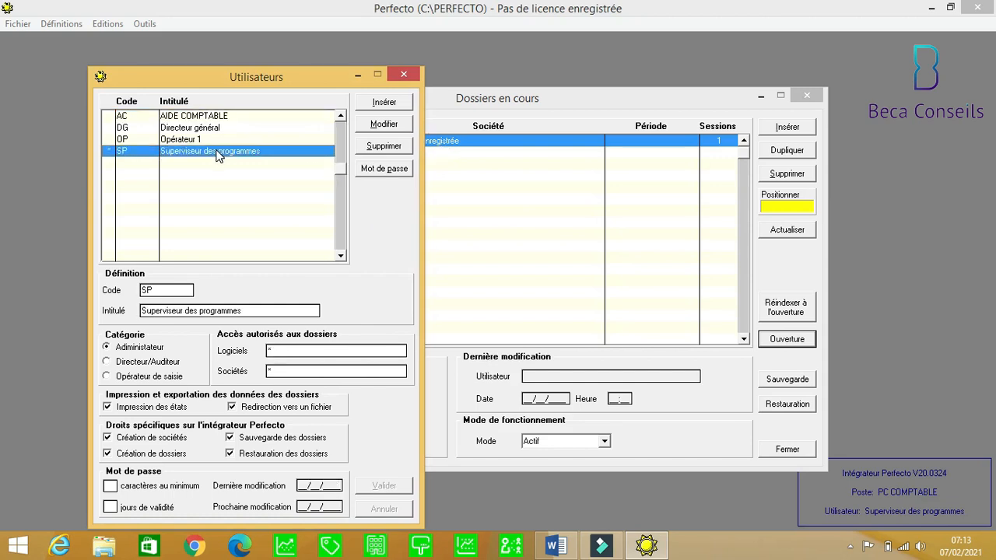
pyautogui.click(378, 171)
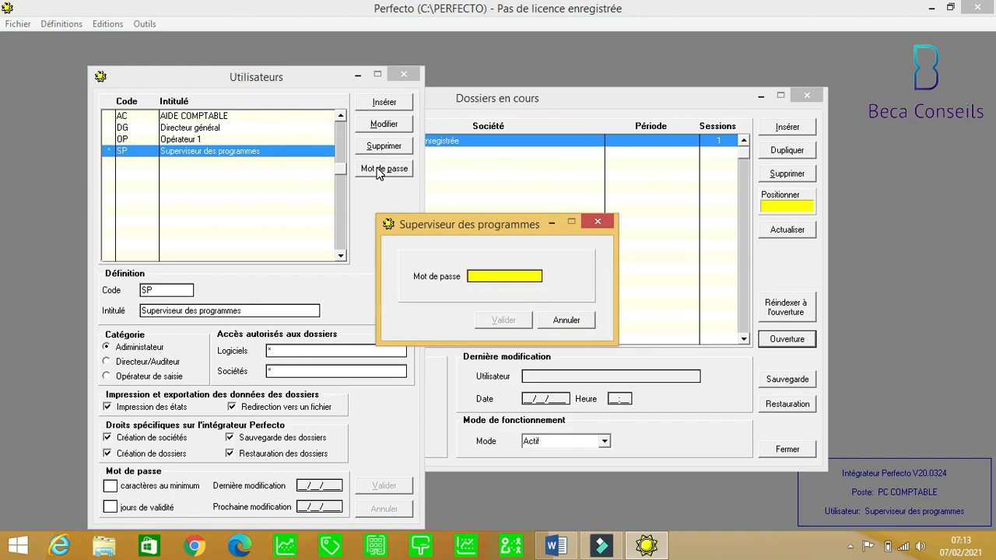
pyautogui.write('1234')
pyautogui.click(503, 319)
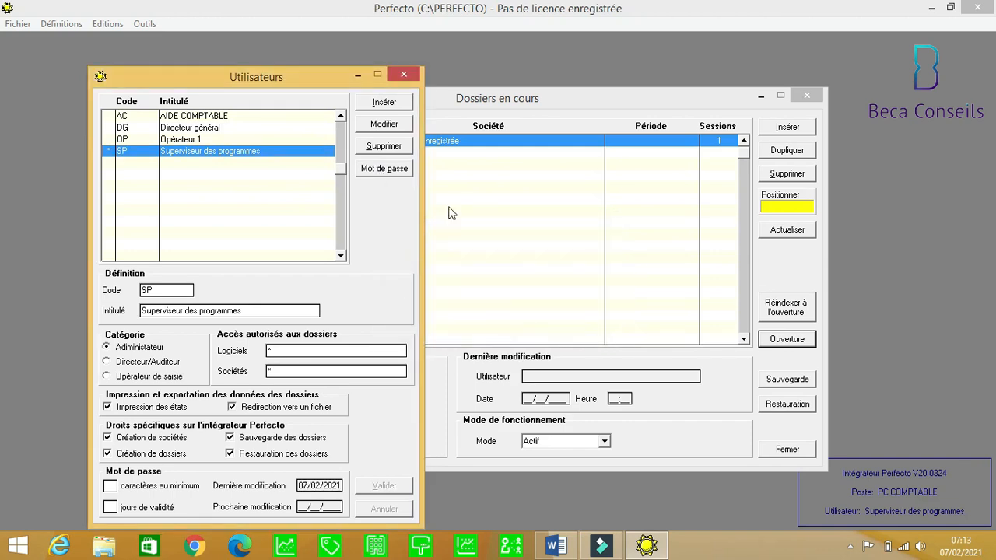
pyautogui.click(406, 74)
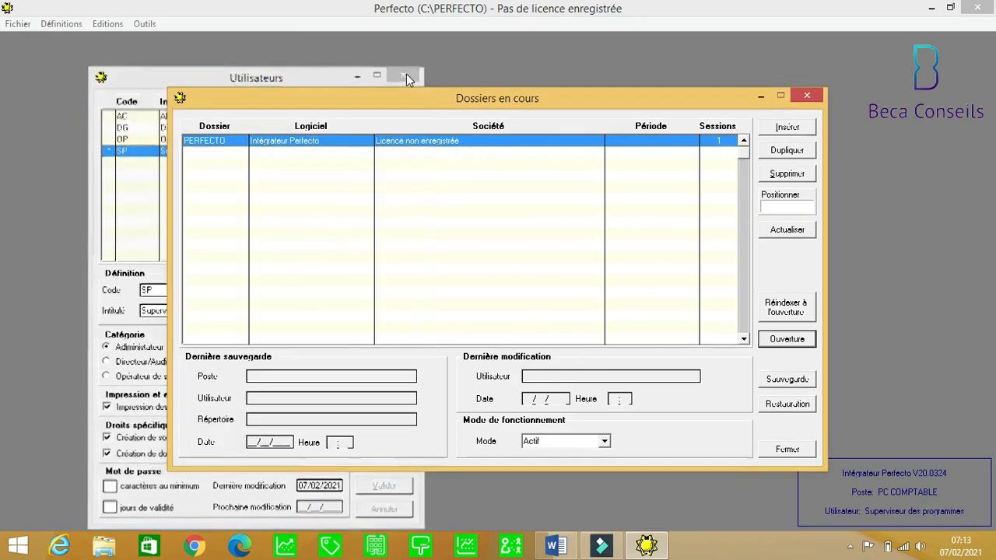
# Close Dossiers en cours, quit Perfecto and restart it from the desktop shortcut.
pyautogui.click(810, 96)
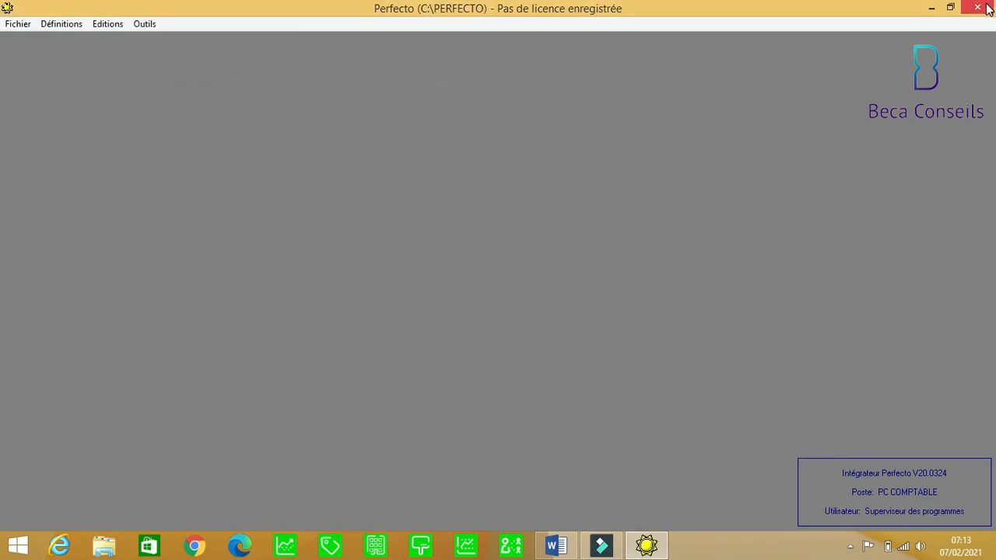
pyautogui.click(978, 7)
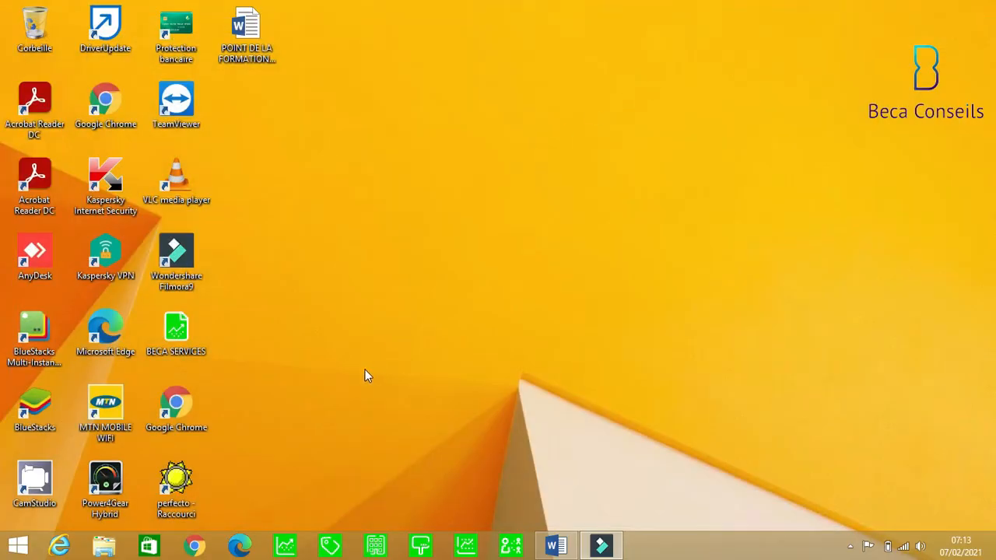
pyautogui.doubleClick(177, 483)
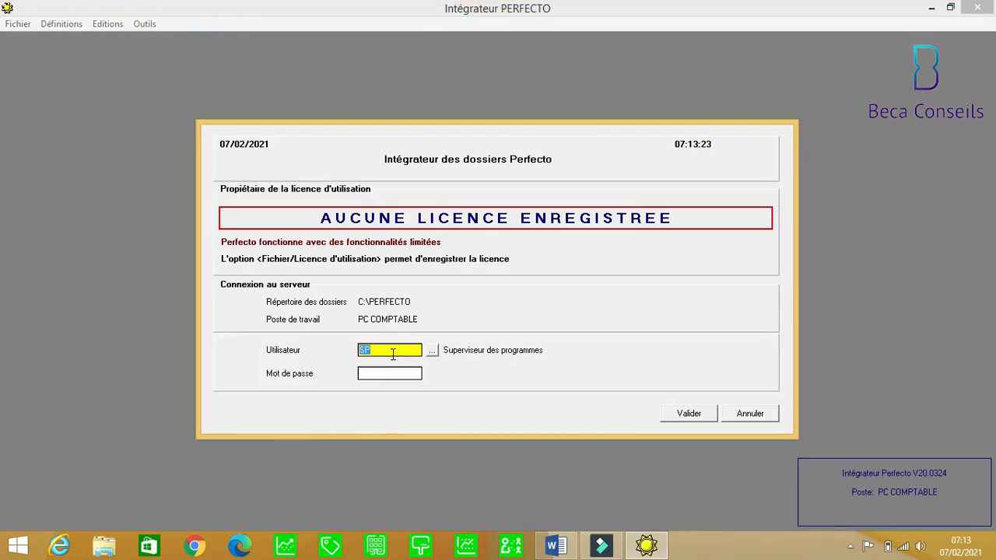
# Log in as AC (AIDE COMPTABLE) using the newly set password.
pyautogui.write('AC')
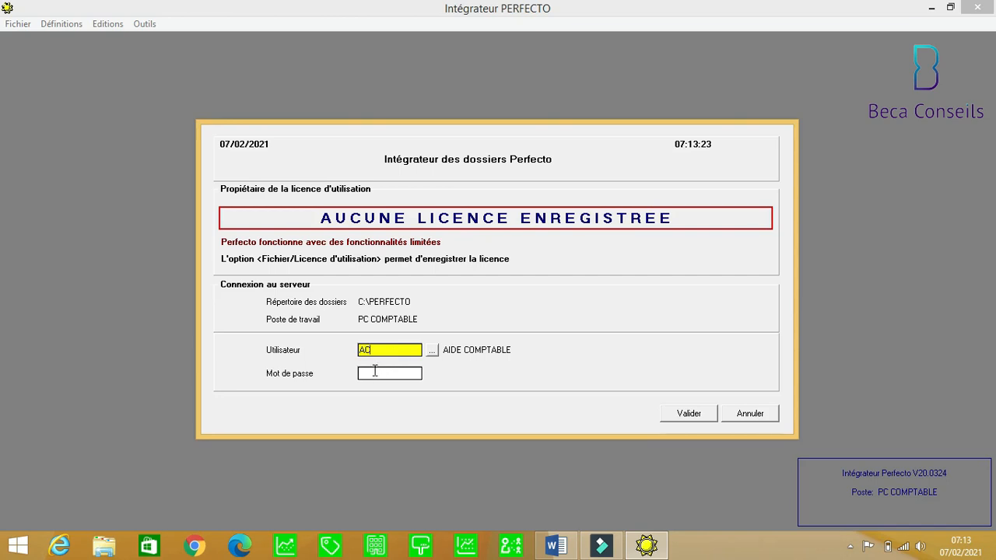
pyautogui.click(374, 371)
pyautogui.write('**')
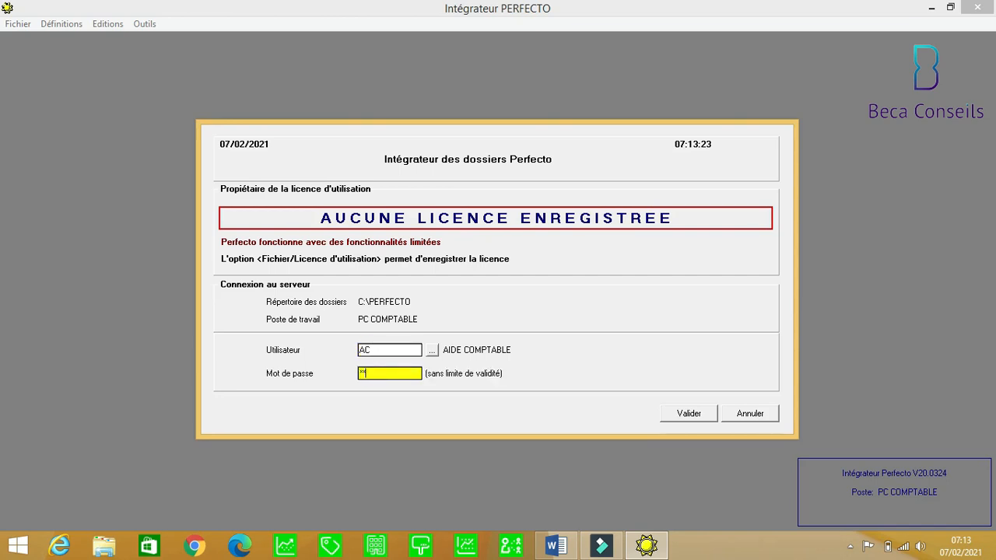
pyautogui.write('*')
pyautogui.click(685, 414)
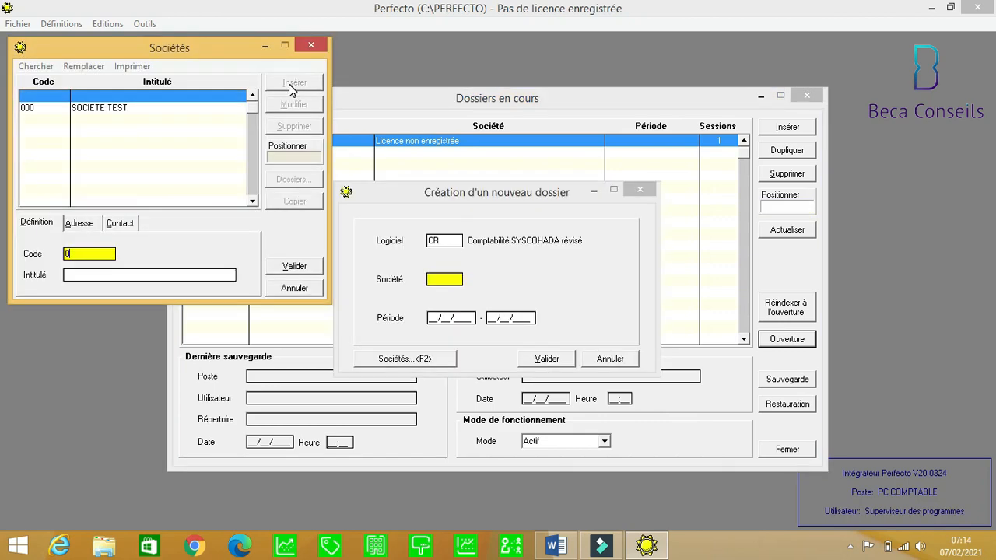
# Enter company code ROC and Intitulé SOCIETE ROCHE.
pyautogui.write('000')
pyautogui.press('BackSpace')
pyautogui.press('BackSpace')
pyautogui.press('BackSpace')
pyautogui.write('ROC')
pyautogui.press('Tab')
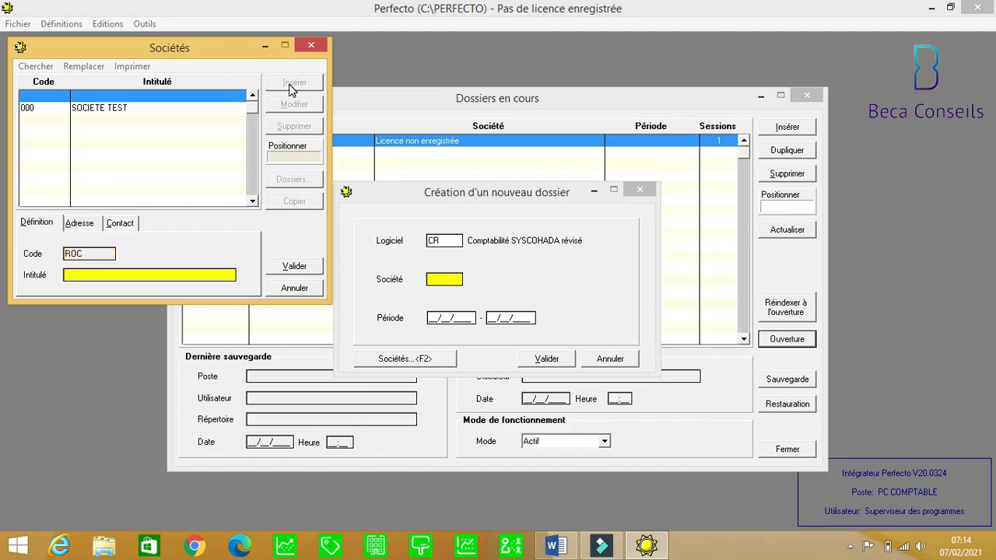
pyautogui.write('SOC')
pyautogui.write('IETE ')
pyautogui.write('RIC')
pyautogui.write('HE')
pyautogui.press('BackSpace')
pyautogui.press('BackSpace')
pyautogui.press('BackSpace')
pyautogui.press('BackSpace')
pyautogui.write('OCHE')
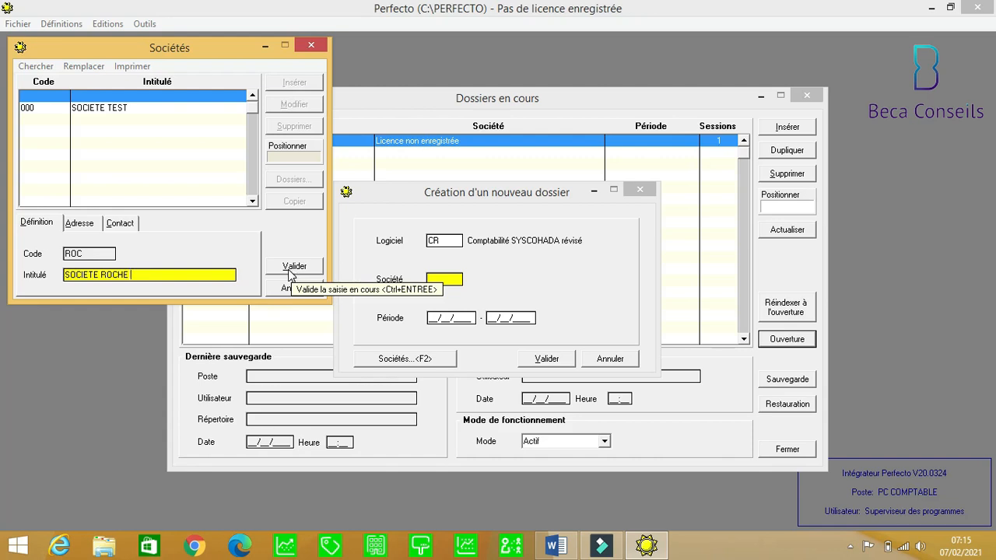
# Fill the Adresse tab with the company's address line and its IFU identification number.
pyautogui.click(84, 225)
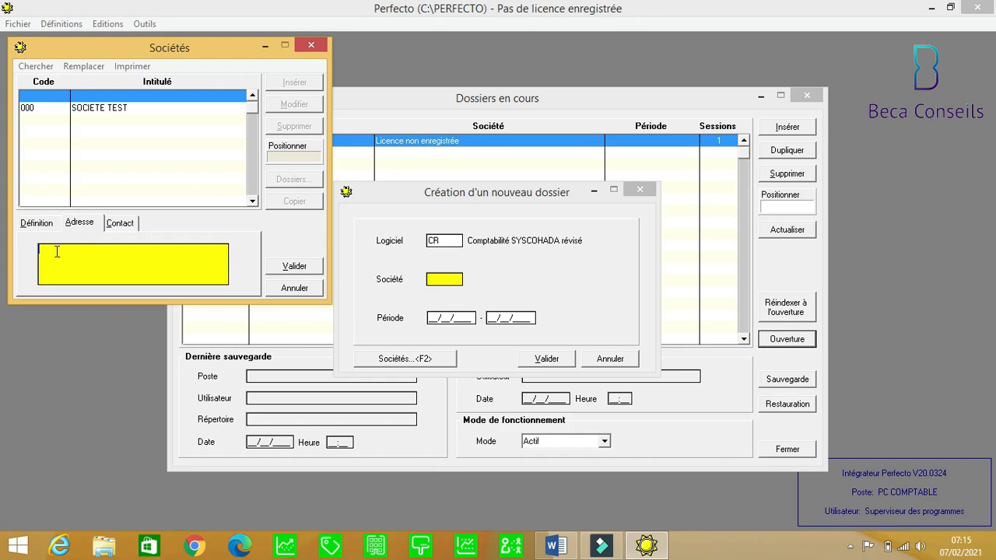
pyautogui.press('BackSpace')
pyautogui.press('BackSpace')
pyautogui.press('BackSpace')
pyautogui.press('BackSpace')
pyautogui.press('BackSpace')
pyautogui.press('BackSpace')
pyautogui.press('BackSpace')
pyautogui.press('Return')
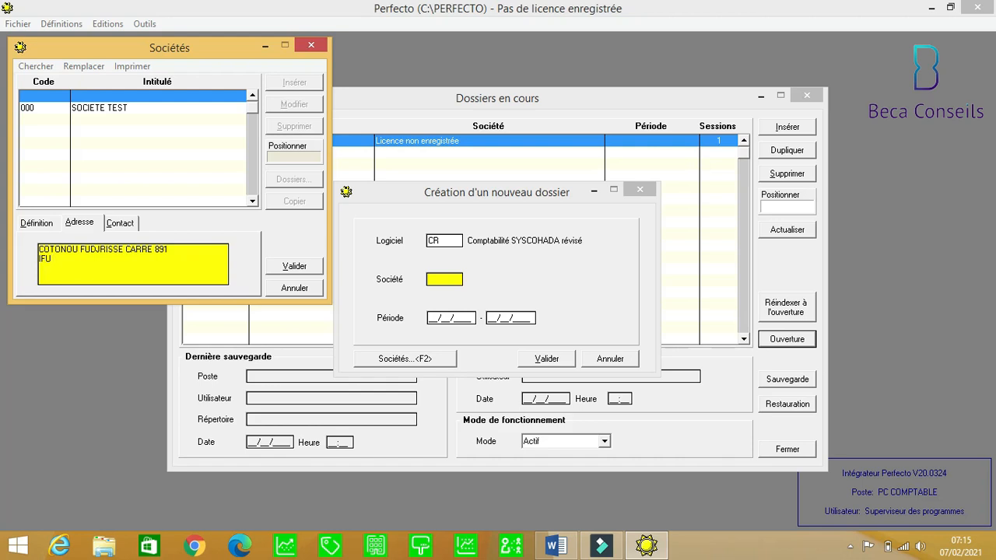
pyautogui.press('BackSpace')
# Add TEL and MAIL lines in the Contact tab and save the company.
pyautogui.click(117, 227)
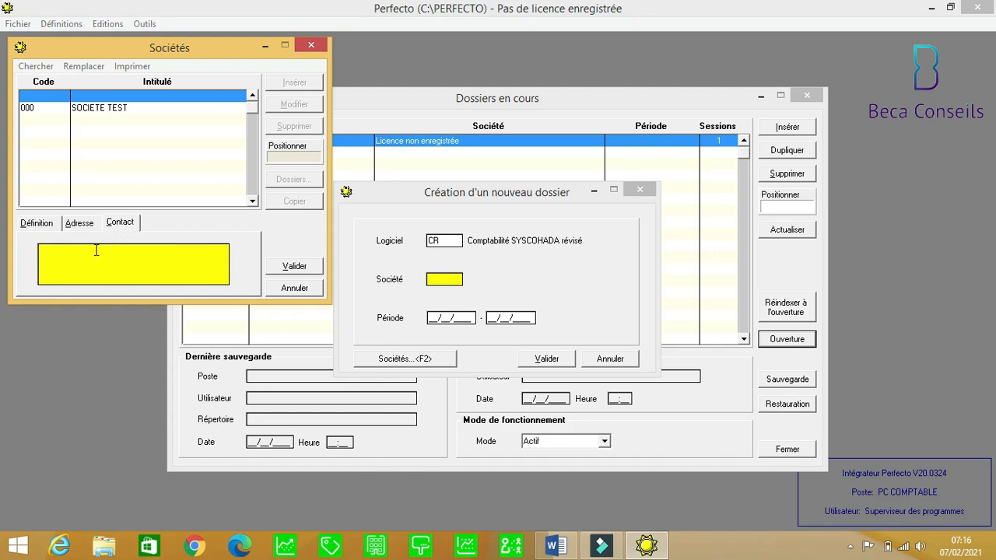
pyautogui.write('TEL')
pyautogui.press('Return')
pyautogui.write('MAIL')
pyautogui.click(291, 267)
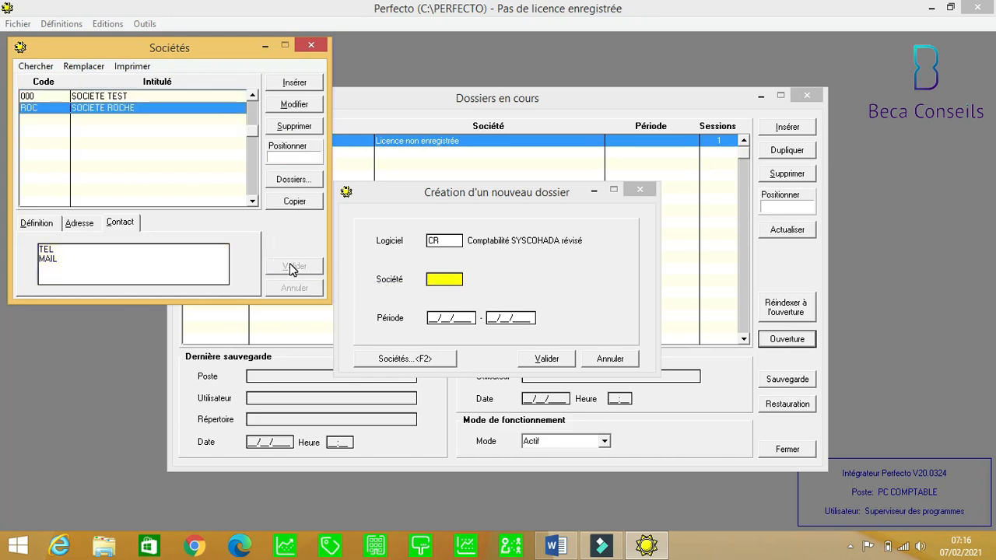
# Assign company ROC, set the period 01/01/2021–31/12/2021, and create dossier CRROC-21.
pyautogui.click(309, 205)
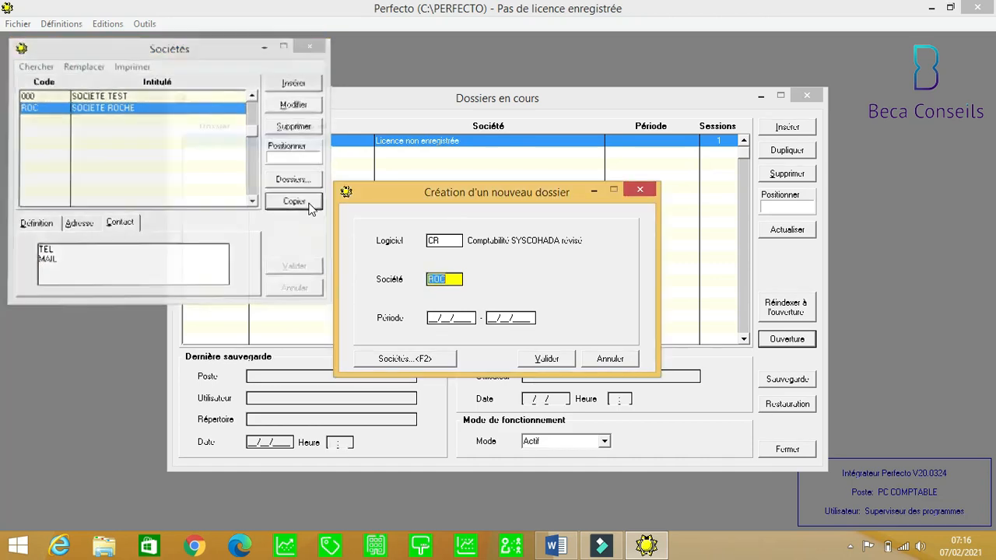
pyautogui.click(433, 320)
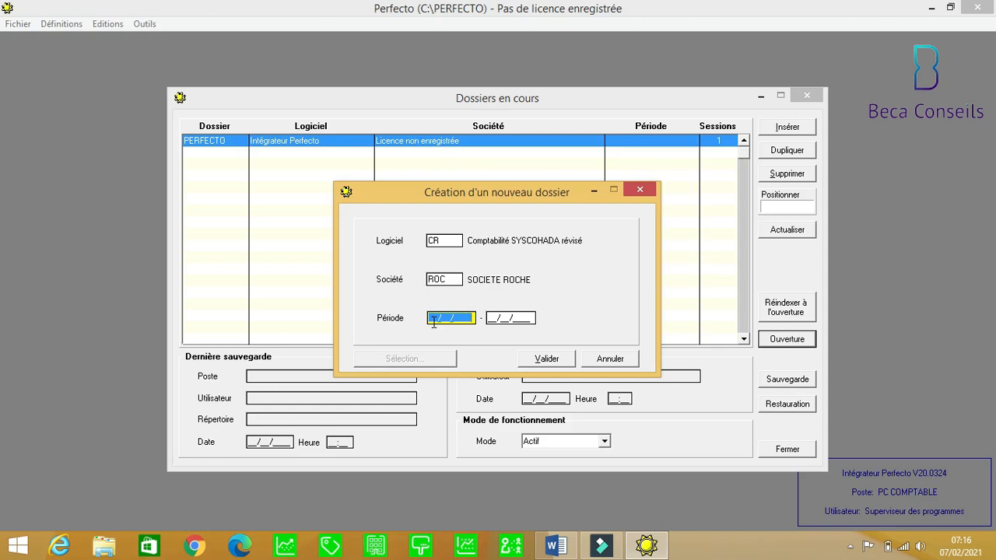
pyautogui.write('01012')
pyautogui.press('BackSpace')
pyautogui.write('2')
pyautogui.press('BackSpace')
pyautogui.write('203')
pyautogui.press('BackSpace')
pyautogui.write('3')
pyautogui.press('BackSpace')
pyautogui.write('21')
pyautogui.press('Tab')
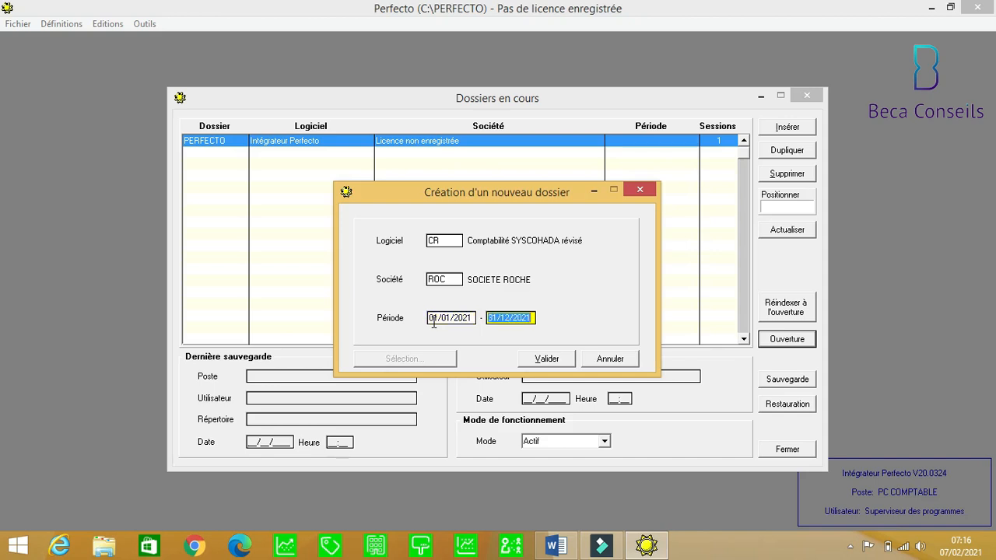
pyautogui.click(547, 359)
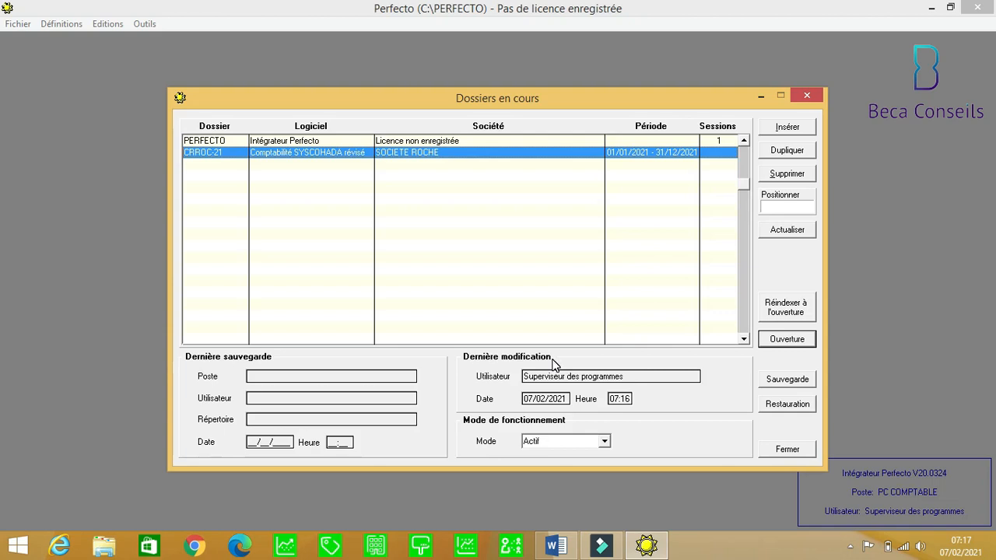
# Open the CRROC-21 dossier from Dossiers en cours.
pyautogui.click(787, 340)
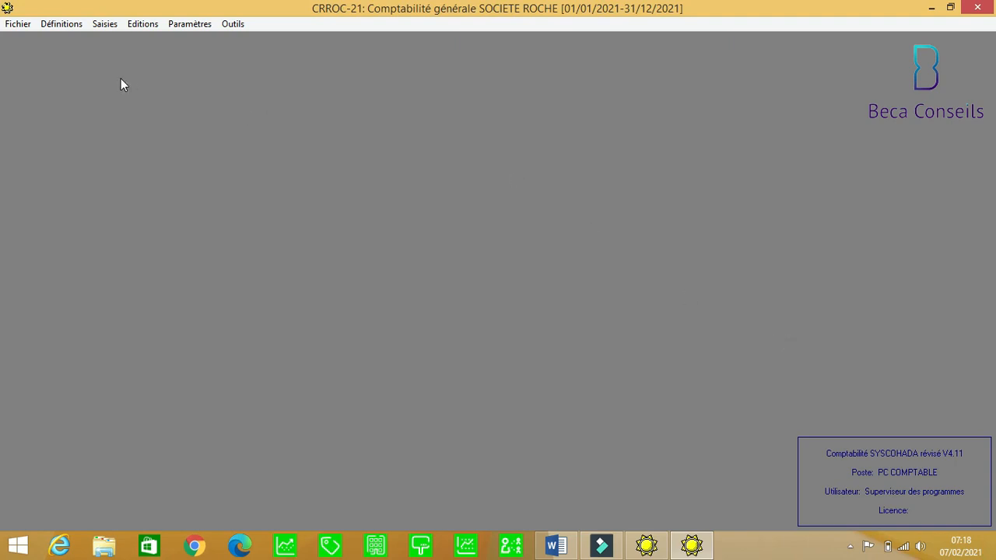
pyautogui.click(53, 24)
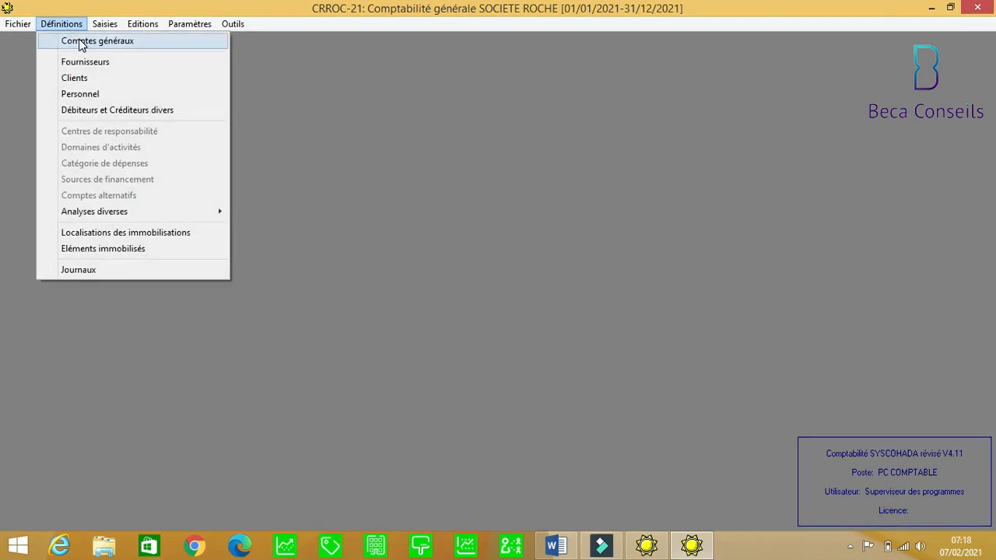
pyautogui.click(80, 40)
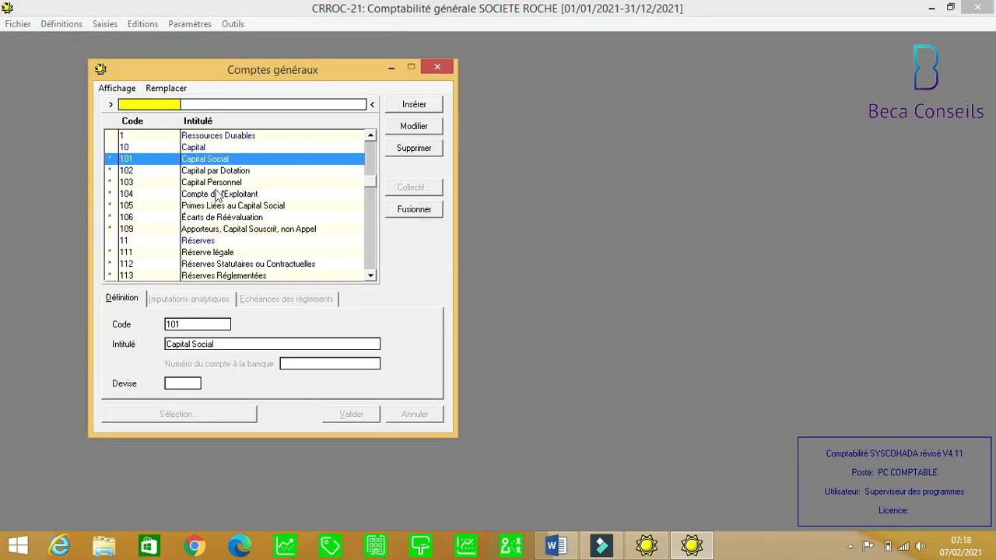
pyautogui.click(371, 276)
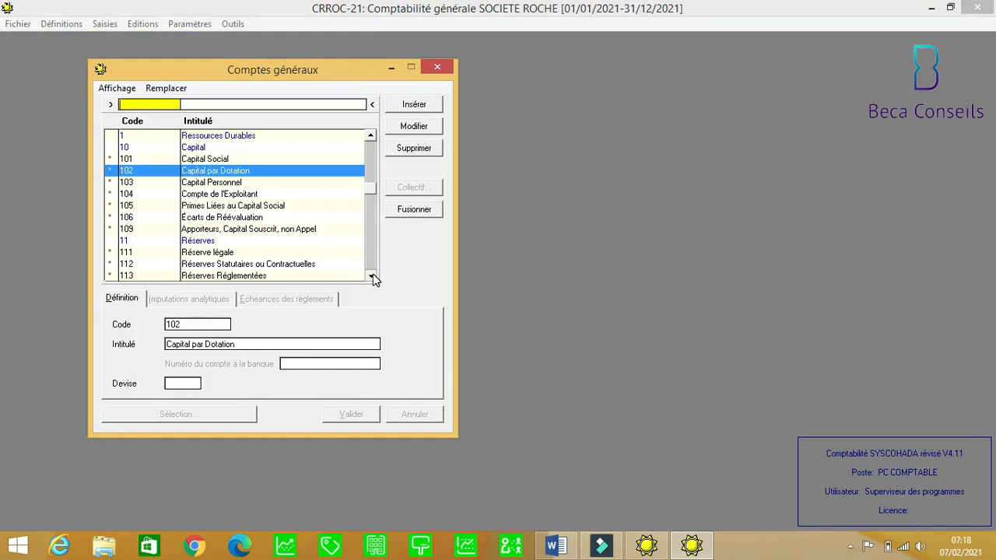
pyautogui.click(372, 277)
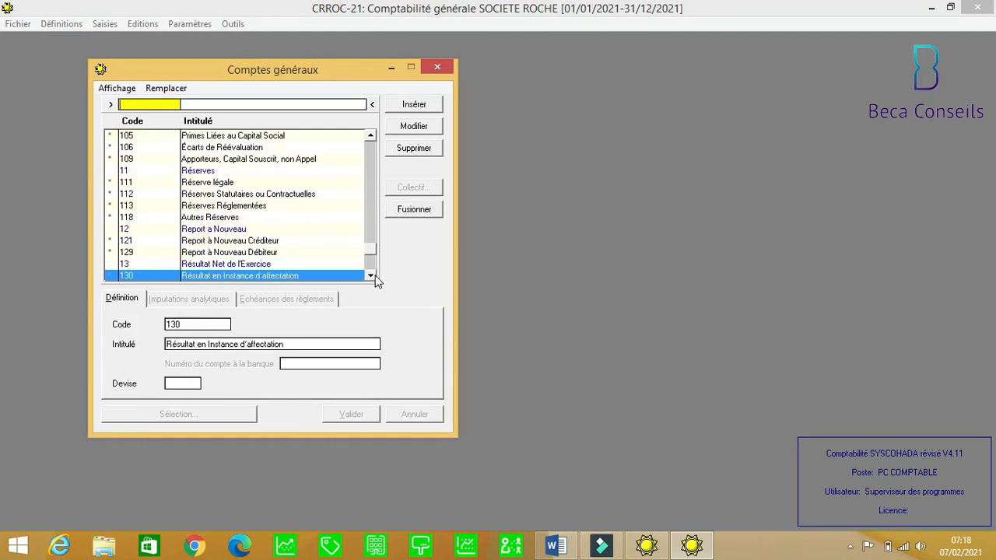
pyautogui.click(371, 277)
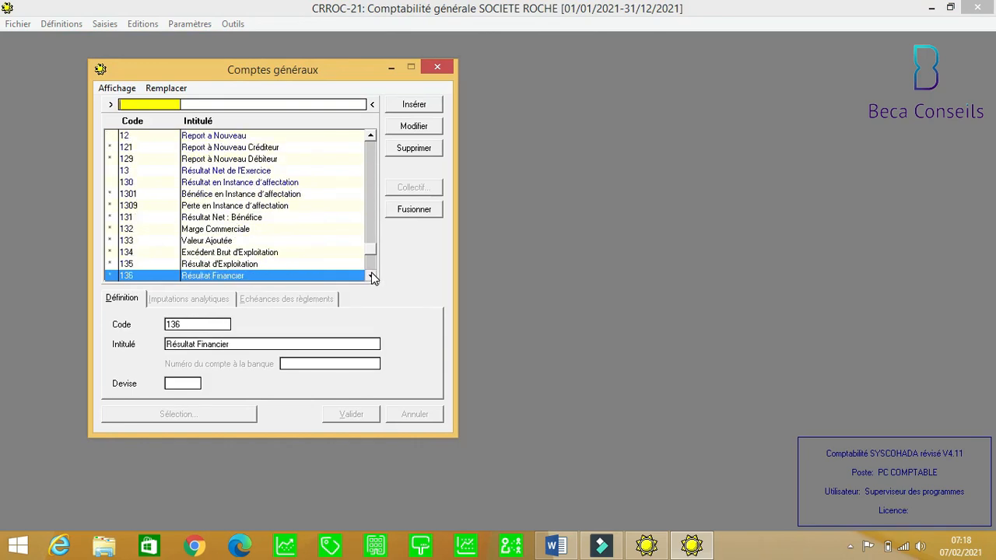
pyautogui.click(372, 277)
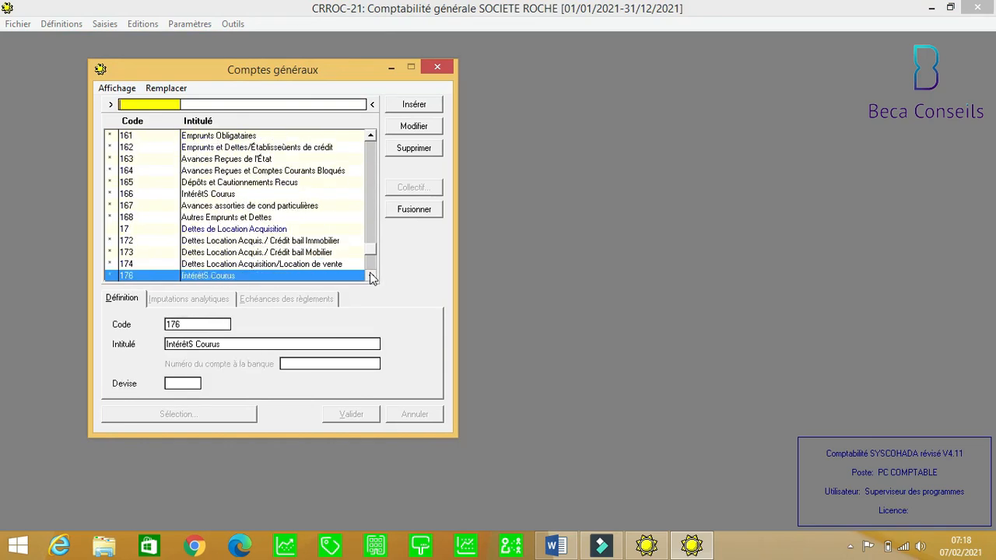
pyautogui.click(372, 277)
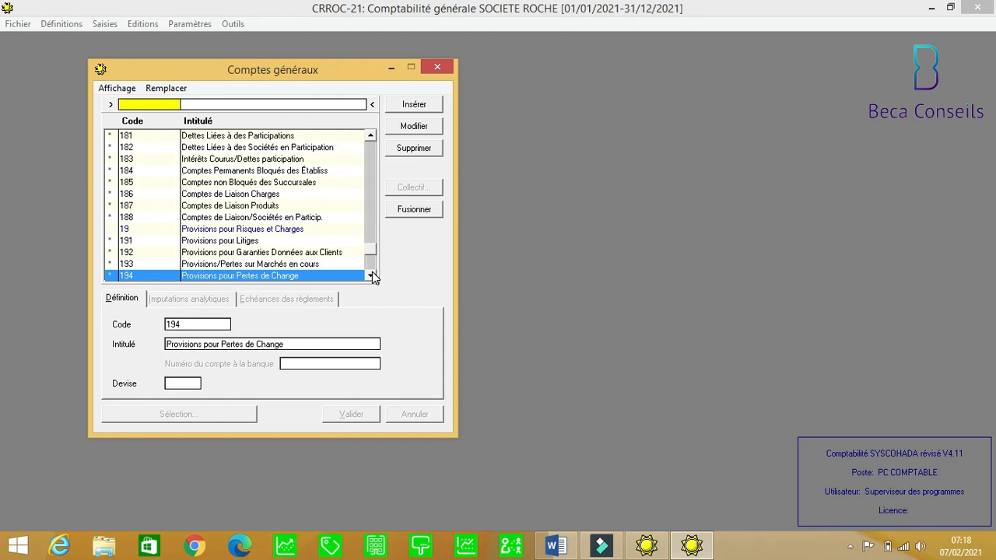
pyautogui.click(372, 276)
pyautogui.click(372, 277)
pyautogui.click(372, 276)
pyautogui.click(372, 276)
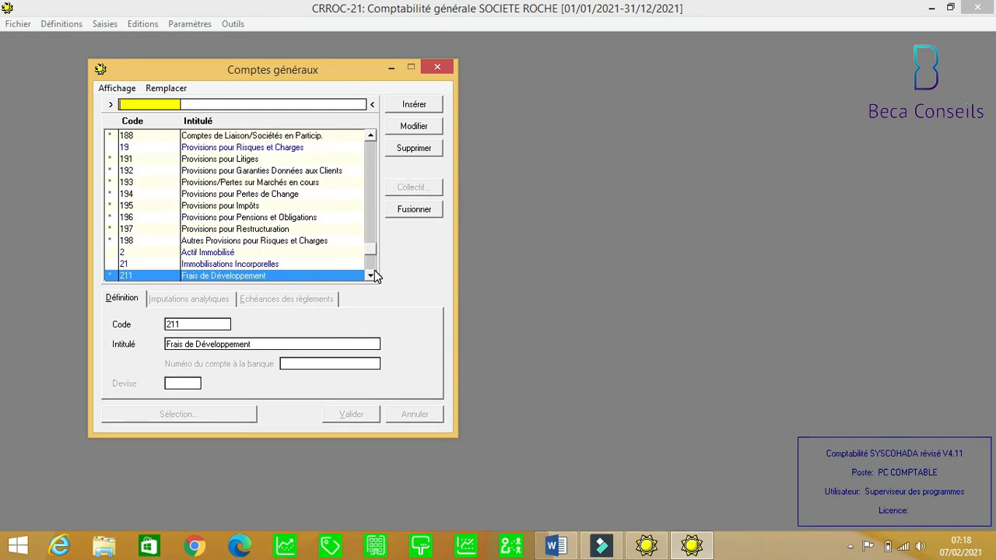
pyautogui.click(371, 276)
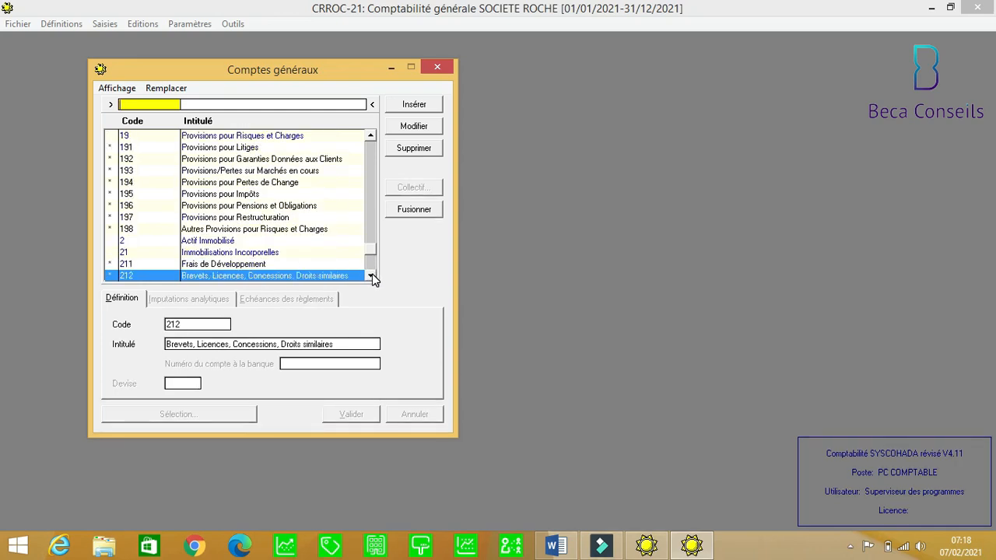
pyautogui.moveTo(372, 276); pyautogui.dragTo(372, 276)
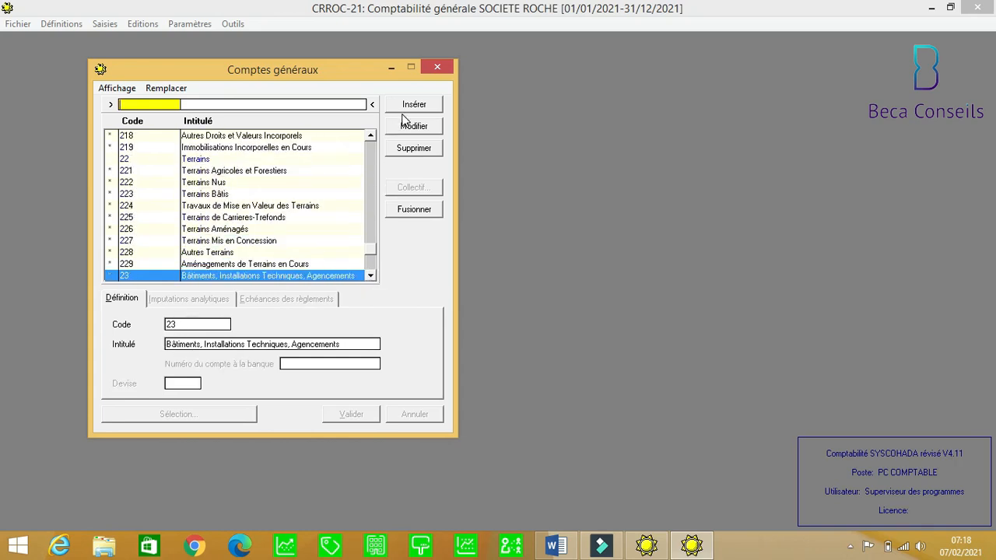
pyautogui.click(437, 70)
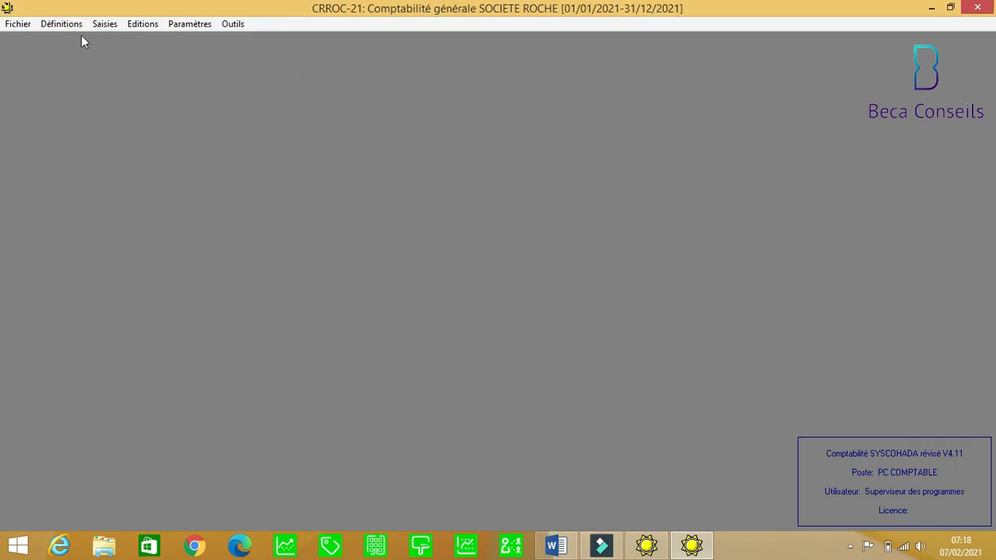
# Briefly view the Journaux list, then reopen the Comptes généraux chart of accounts.
pyautogui.click(56, 27)
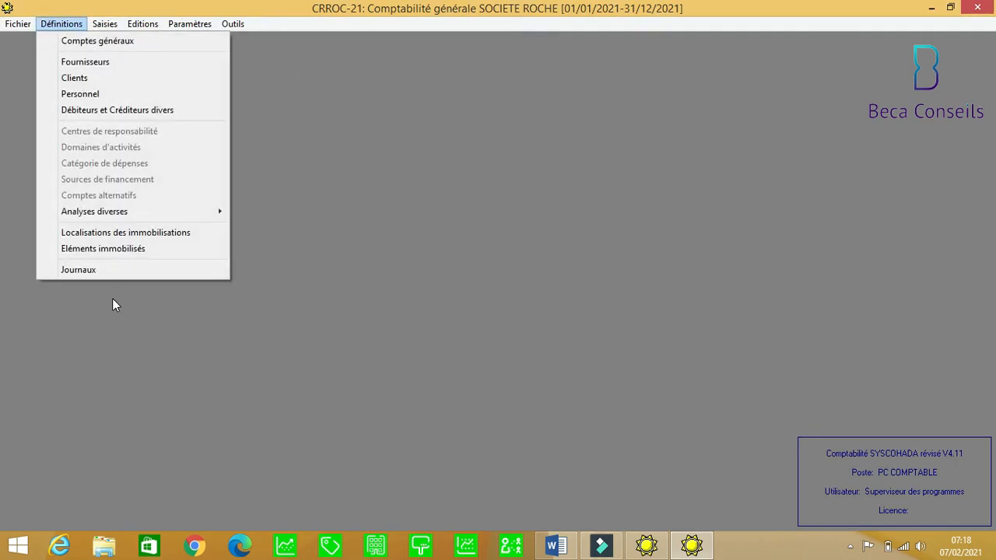
pyautogui.click(87, 272)
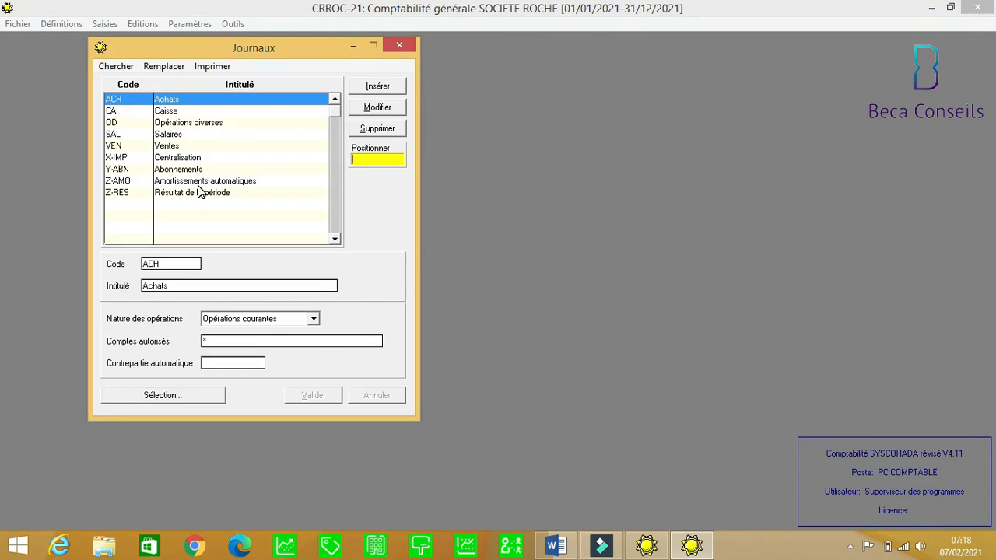
pyautogui.click(404, 46)
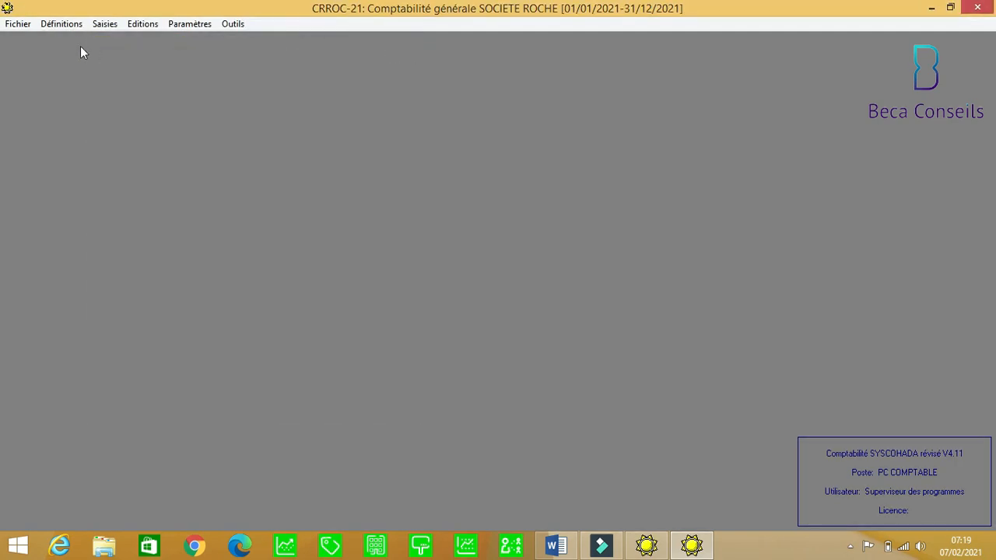
pyautogui.click(67, 27)
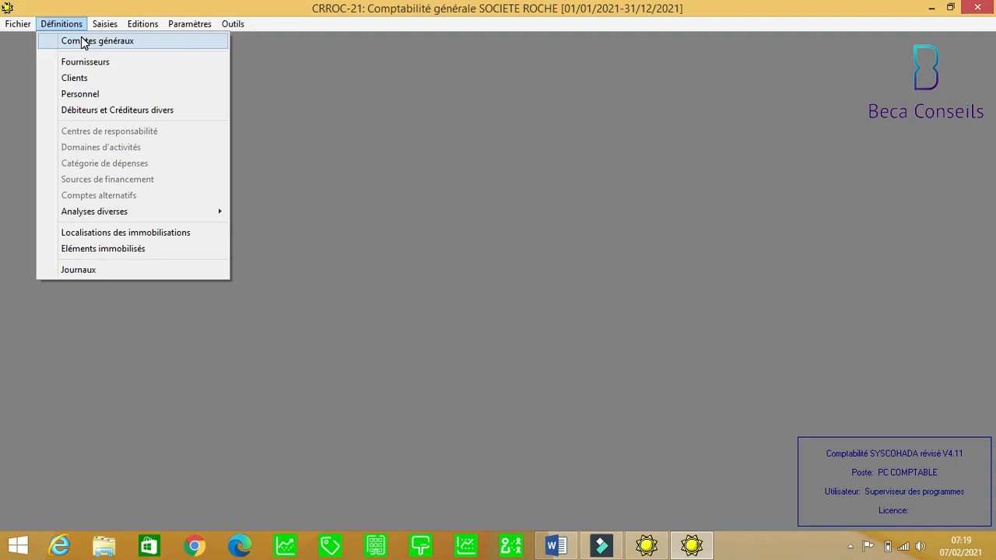
pyautogui.click(83, 42)
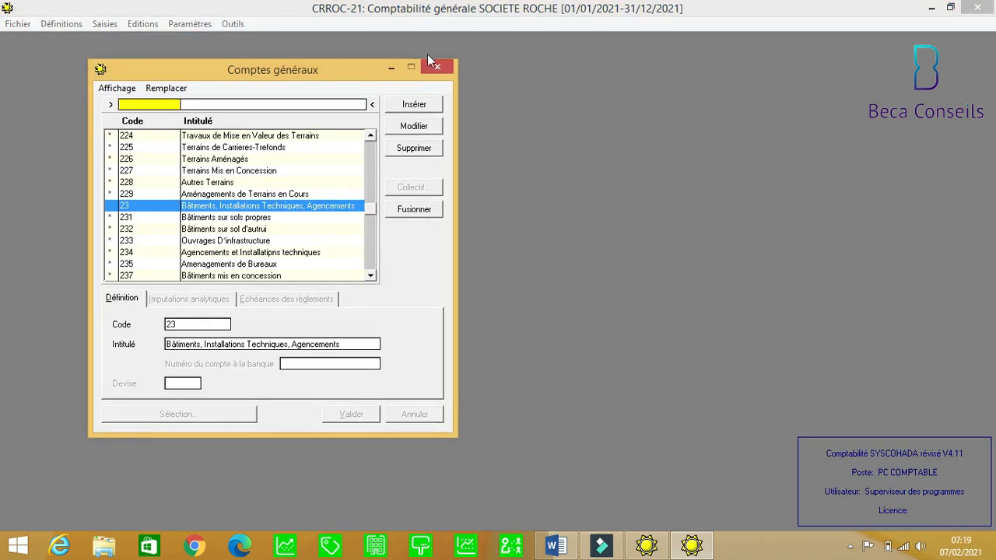
pyautogui.click(437, 67)
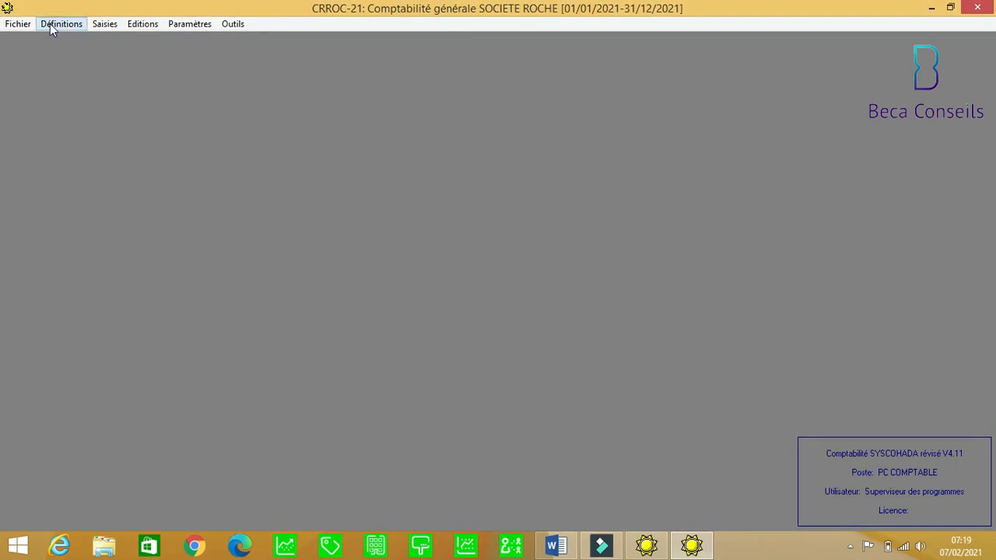
pyautogui.click(50, 24)
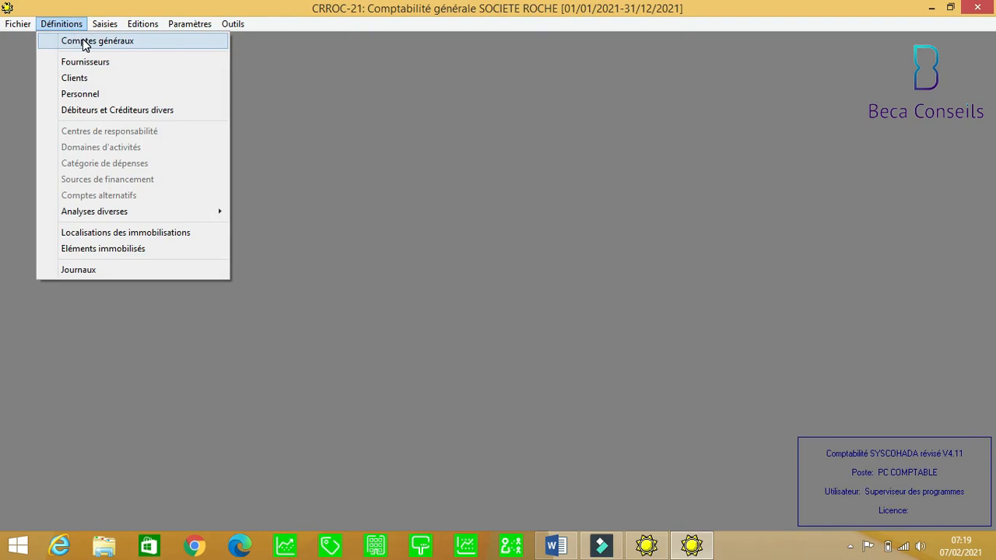
pyautogui.click(83, 41)
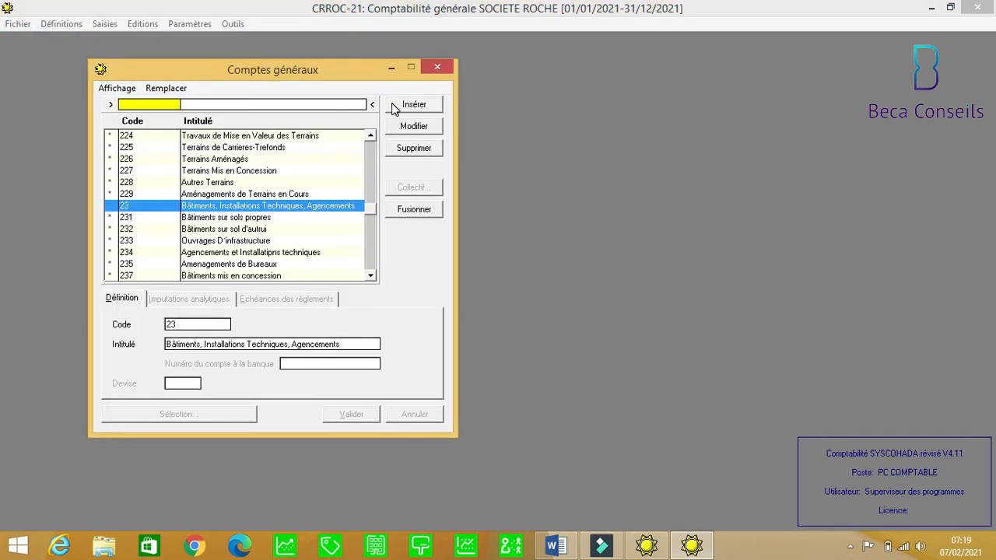
# Insert general account 10130000 titled CAPITAL SOUSCRIT.
pyautogui.click(414, 109)
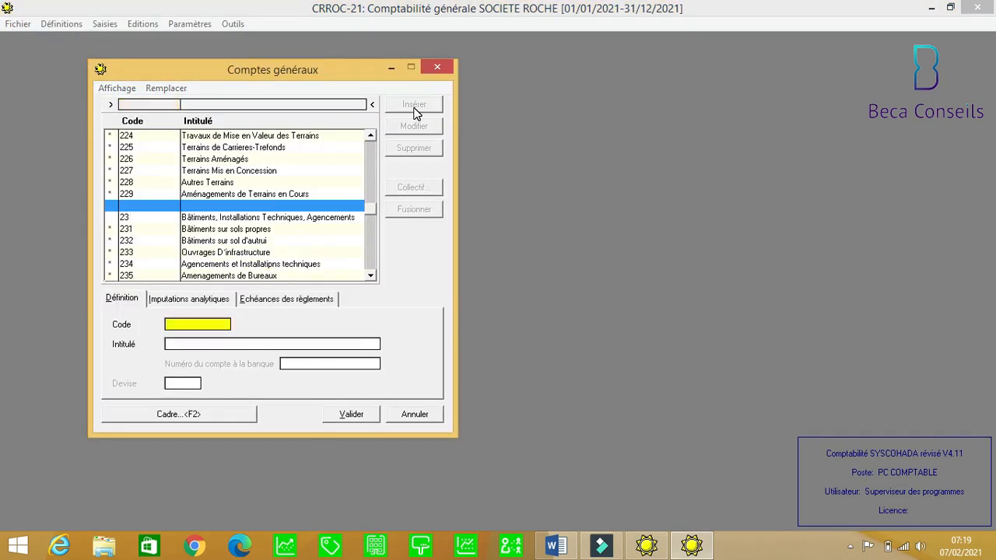
pyautogui.write('10')
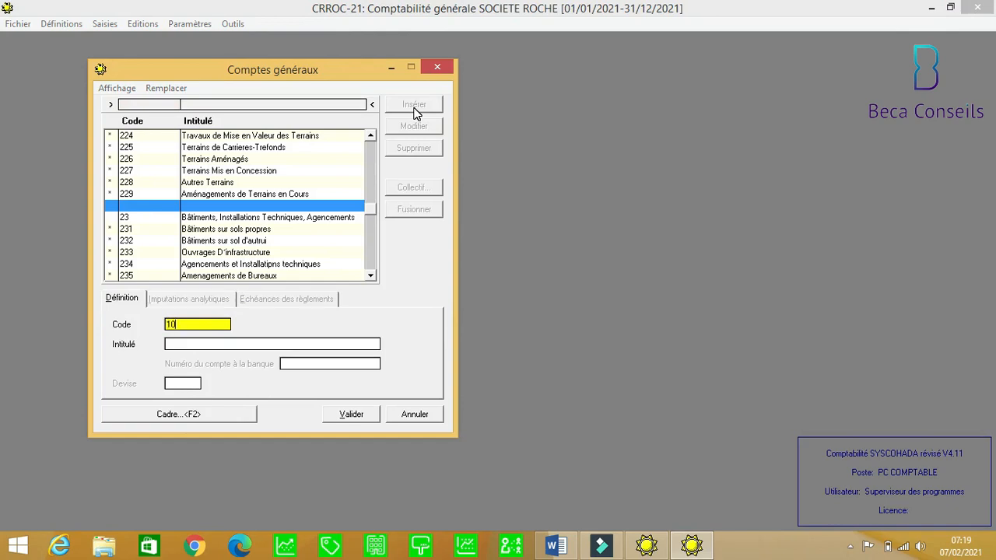
pyautogui.write('130000')
pyautogui.press('Return')
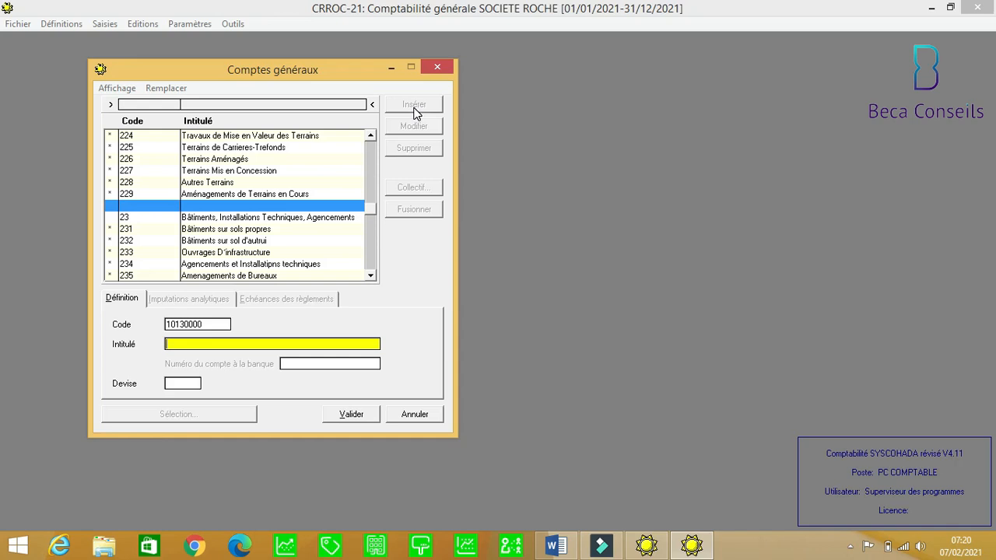
pyautogui.write('CAPITAL SOUSCRIT')
pyautogui.click(352, 415)
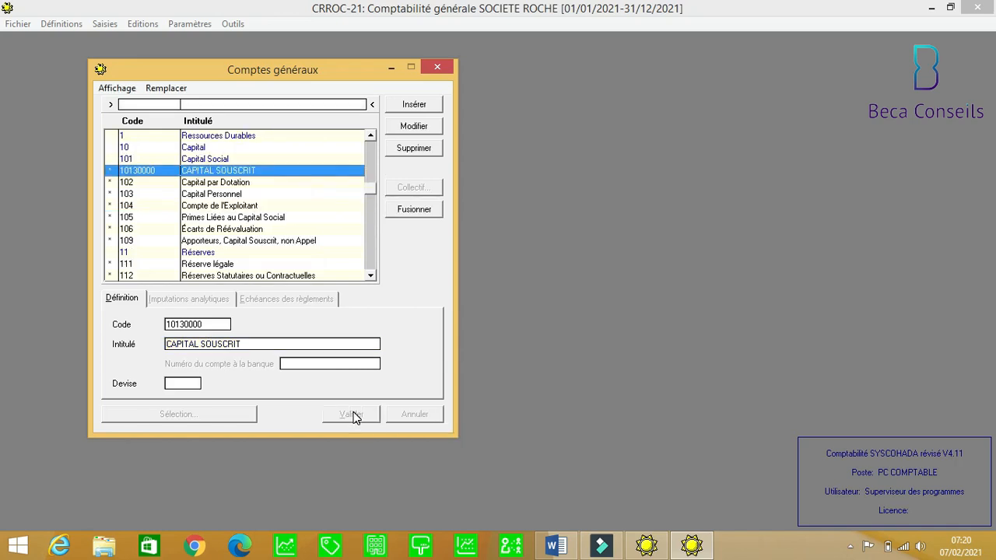
pyautogui.click(405, 104)
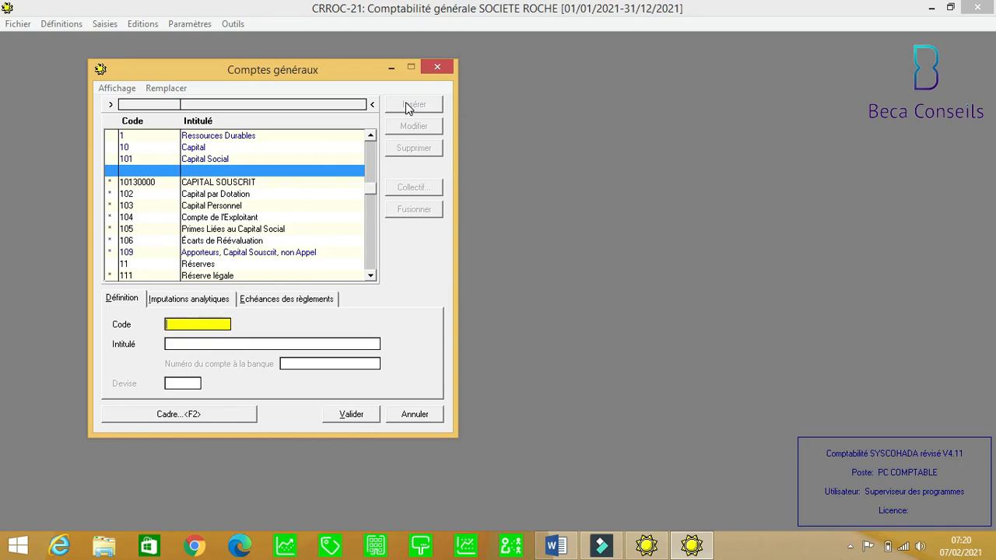
# Add account code 12100000 with title REPORT A NOUVEAU CREDITEUR to the chart.
pyautogui.write('121')
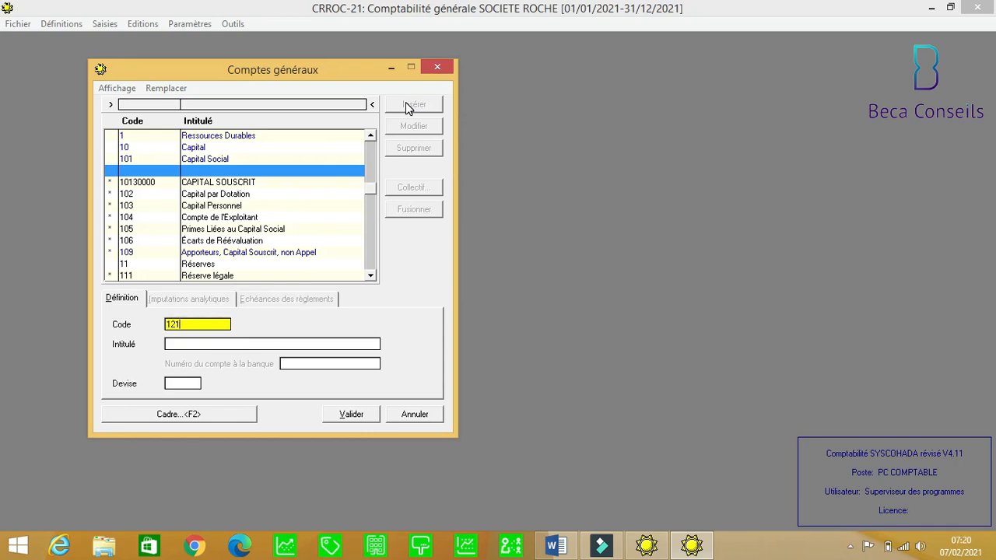
pyautogui.write('00000')
pyautogui.press('Return')
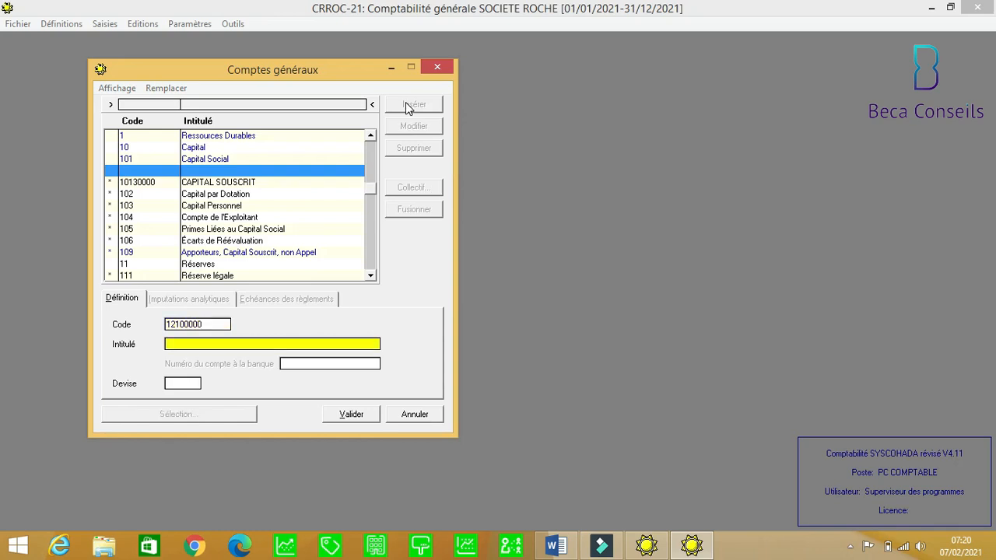
pyautogui.write('REPORT A NOUVEAU CREDITEUR')
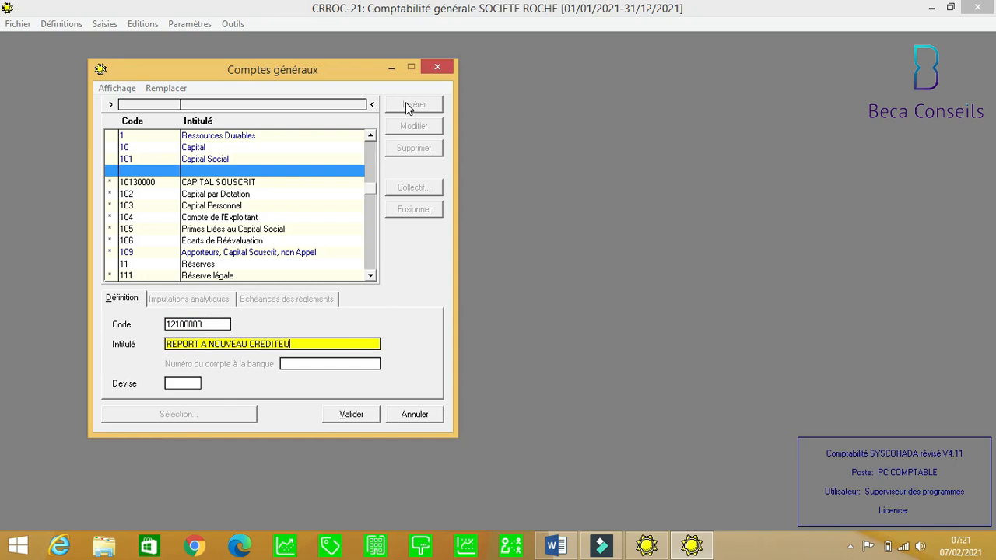
pyautogui.click(362, 409)
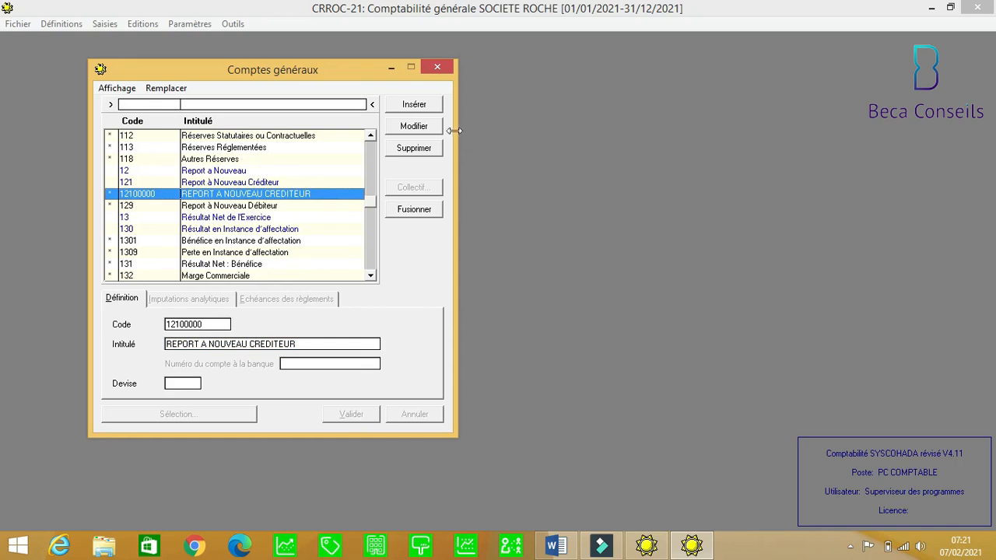
# Save general account 12900000 'REPORT A NOUVEAU DEBITEUR' and begin another blank account entry.
pyautogui.click(427, 109)
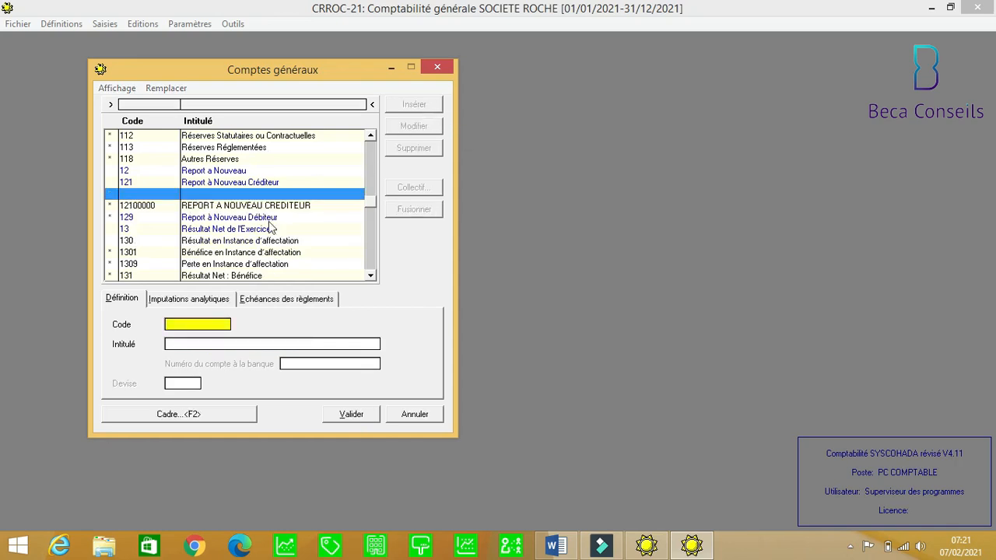
pyautogui.write('2')
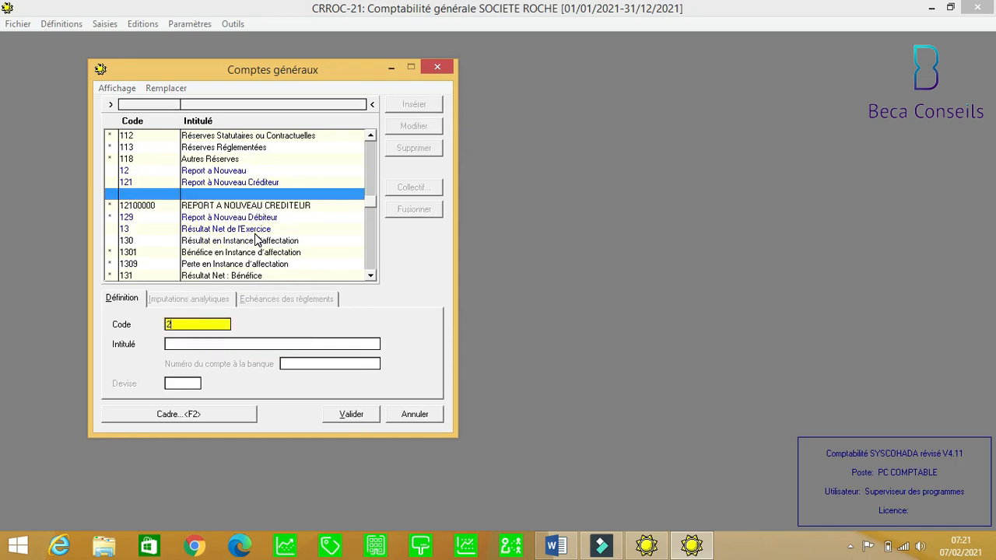
pyautogui.write('12900000')
pyautogui.press('Return')
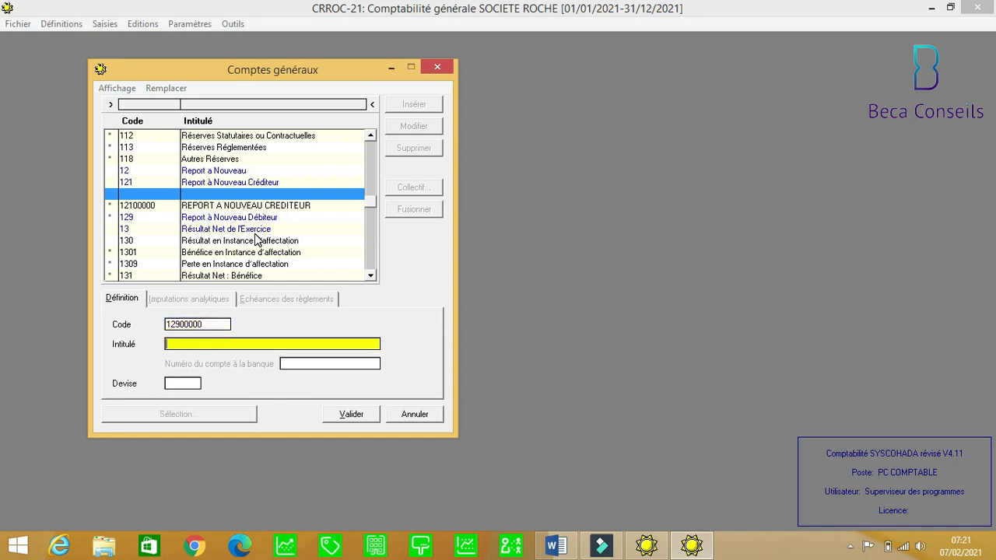
pyautogui.write('REPORT A NOUVEAU DE')
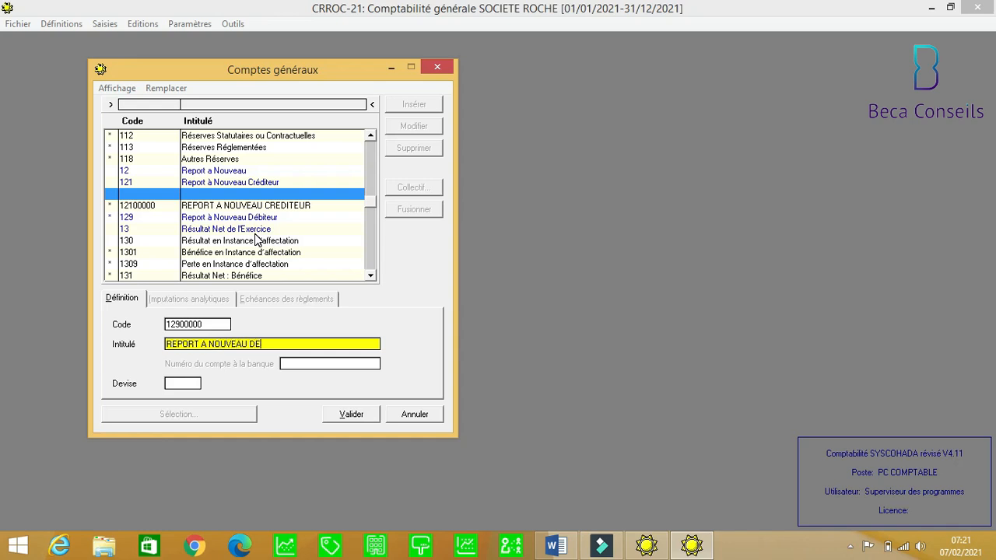
pyautogui.write('BITEUR')
pyautogui.click(355, 416)
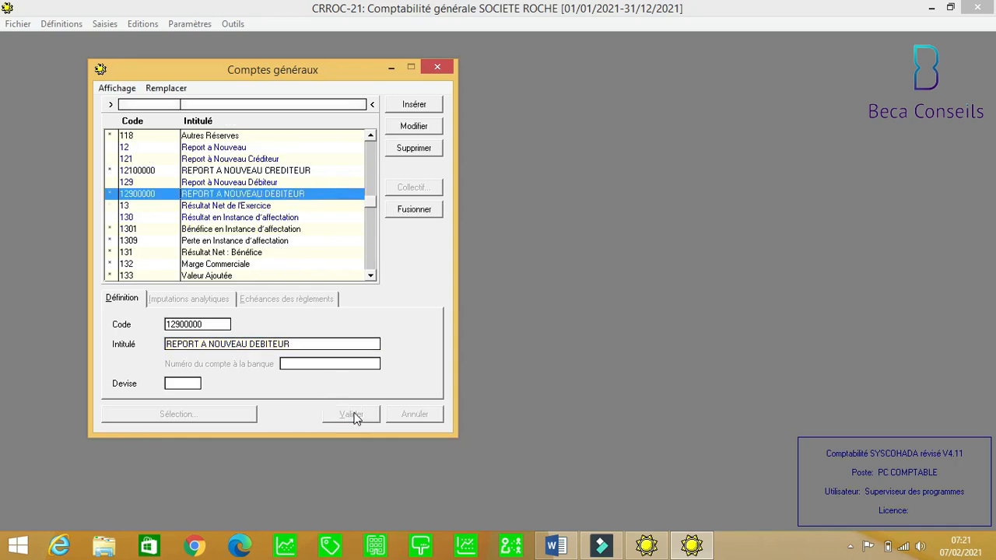
pyautogui.click(427, 113)
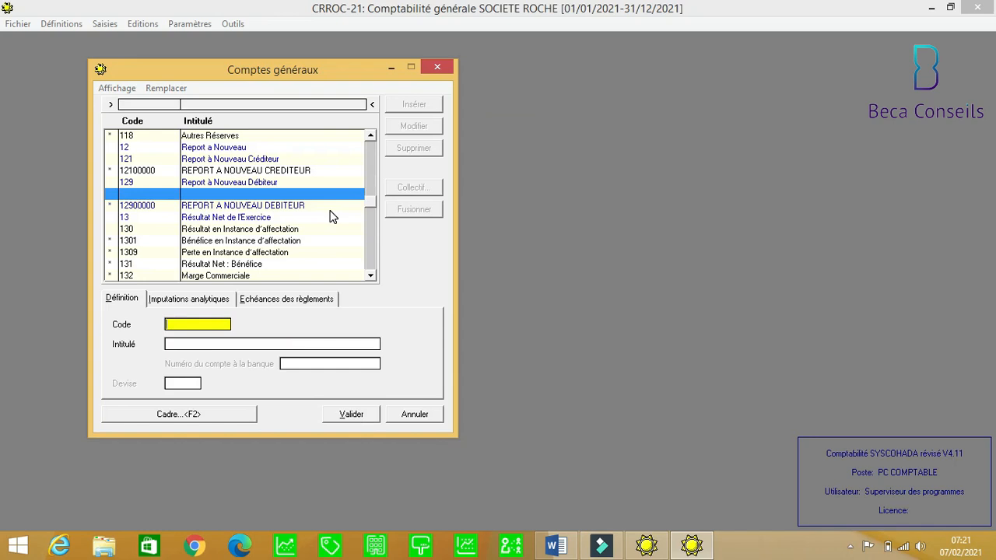
# Save account code 52110000 with the title 'BANQUE BOA'.
pyautogui.write('5')
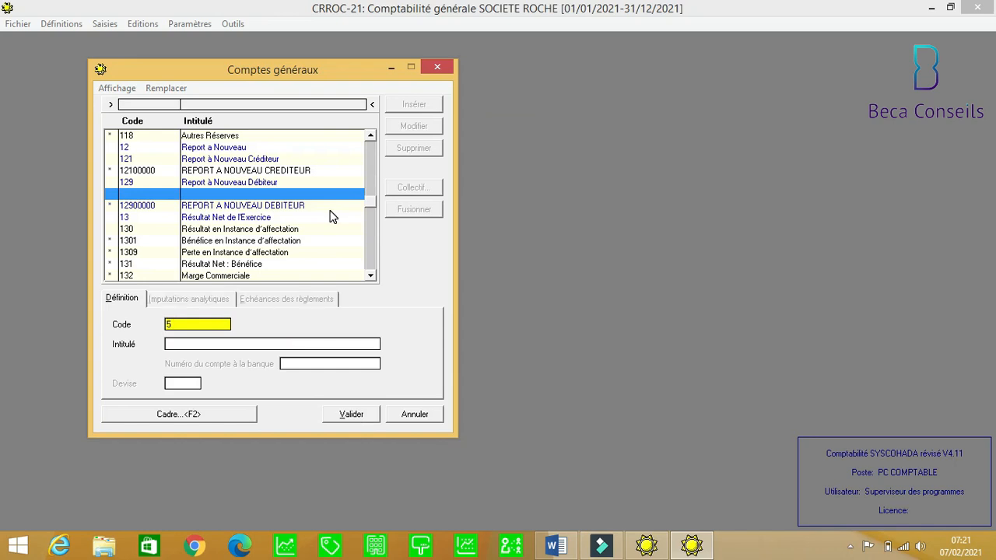
pyautogui.write('2111')
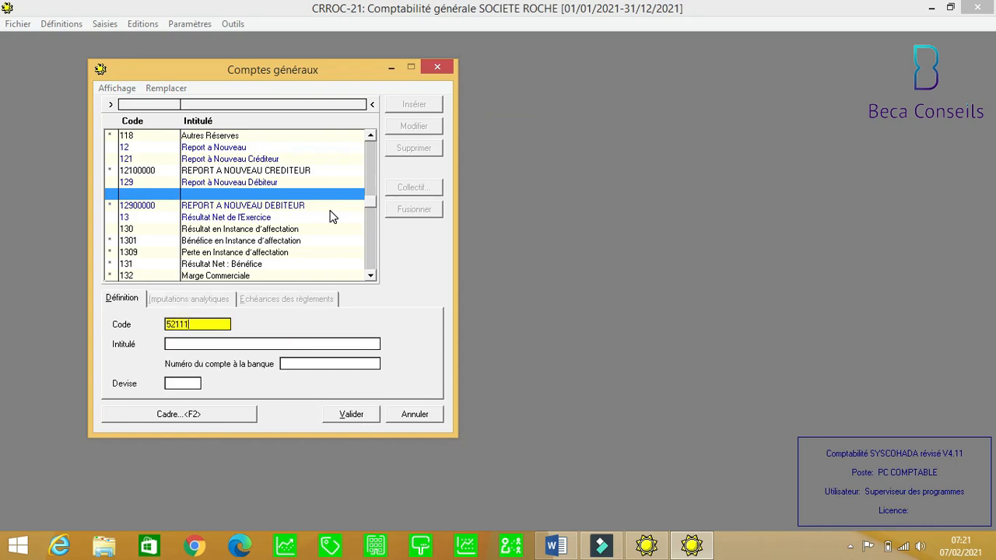
pyautogui.press('BackSpace')
pyautogui.write('0000')
pyautogui.press('Return')
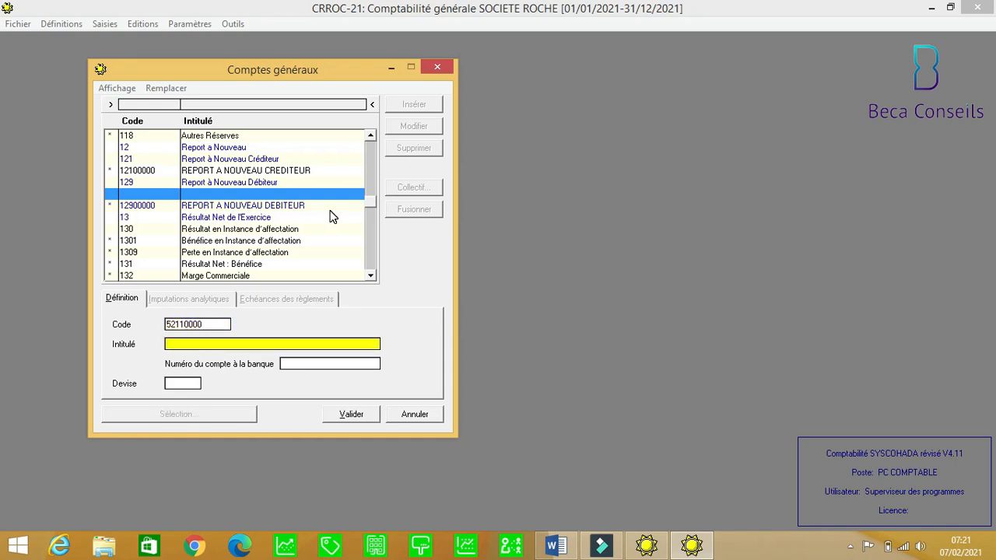
pyautogui.write('BANQUE BOA')
pyautogui.click(360, 418)
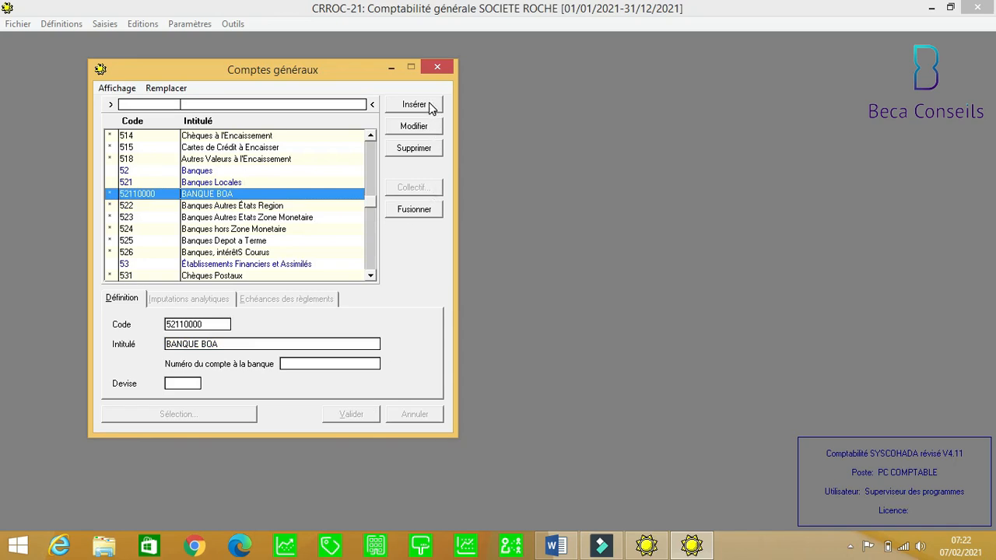
# Add general account 57110000 titled 'CAISSE AKSSATO'.
pyautogui.click(429, 103)
pyautogui.write('5')
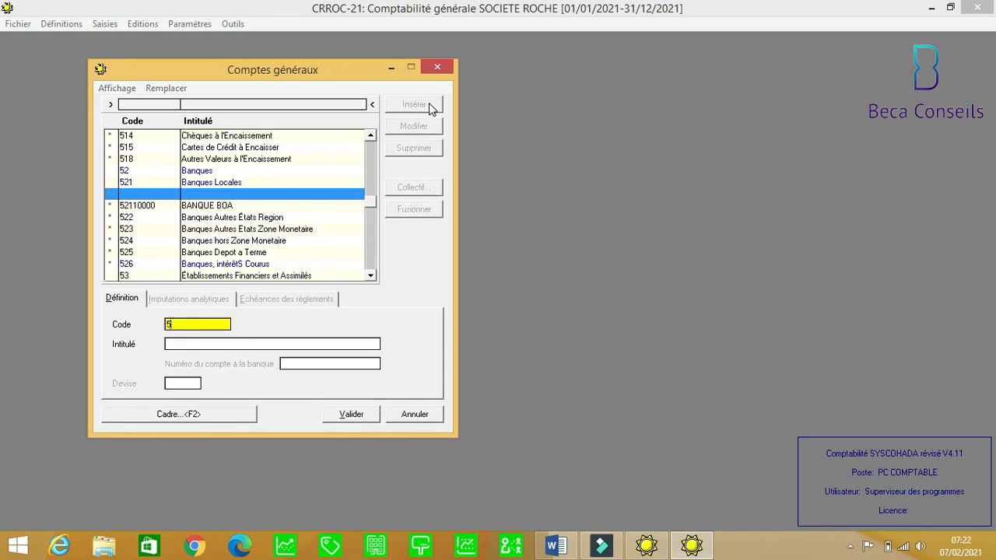
pyautogui.write('71')
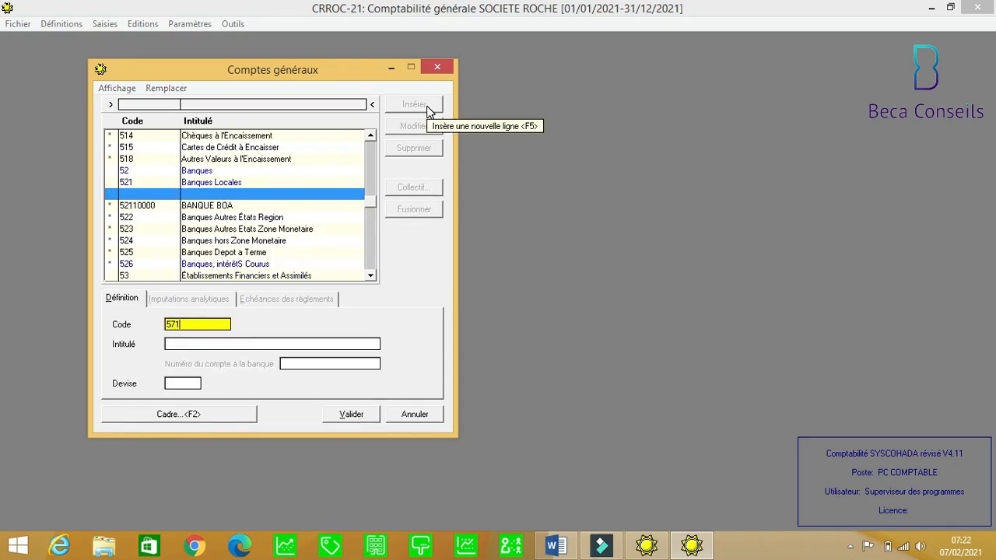
pyautogui.write('10000')
pyautogui.press('Tab')
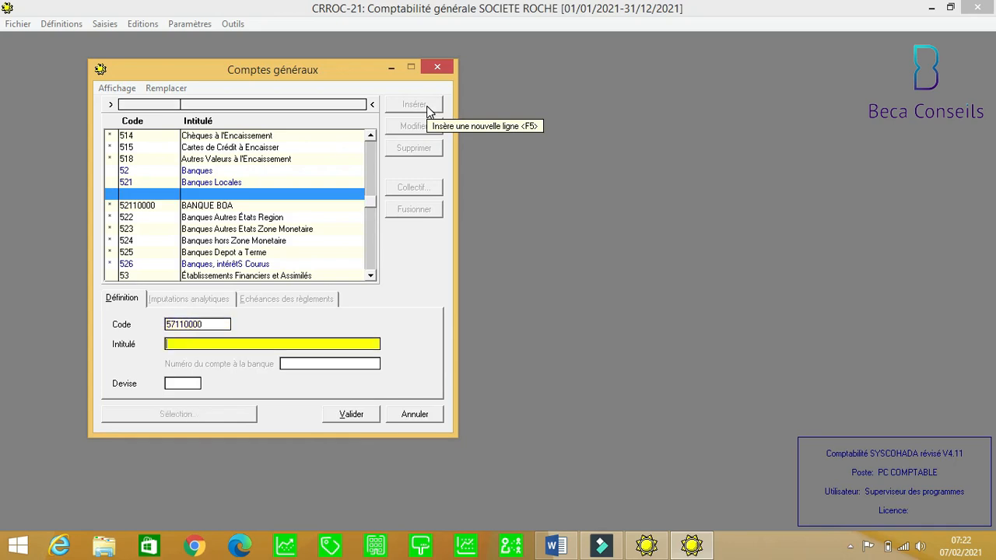
pyautogui.write('CAISSE')
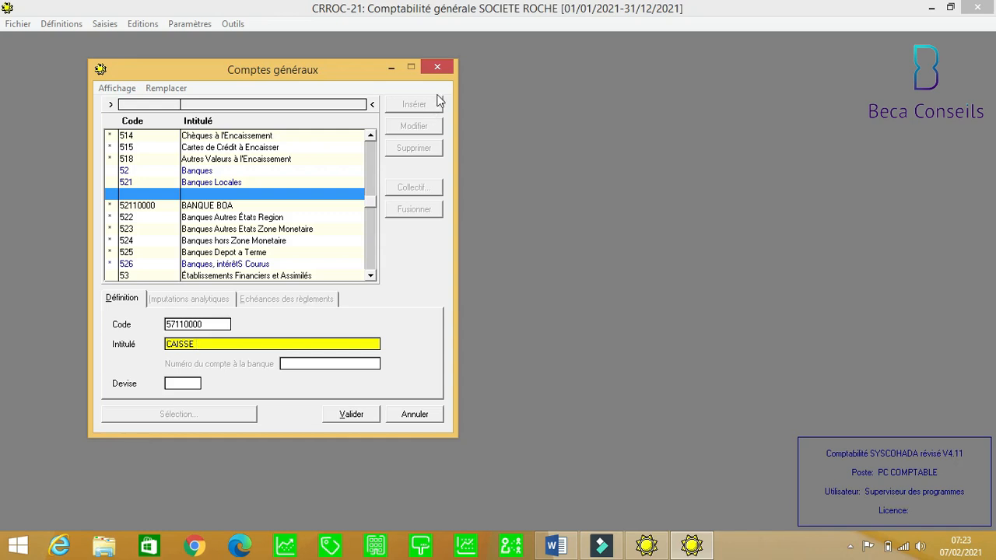
pyautogui.write('AKSSATO')
pyautogui.click(350, 414)
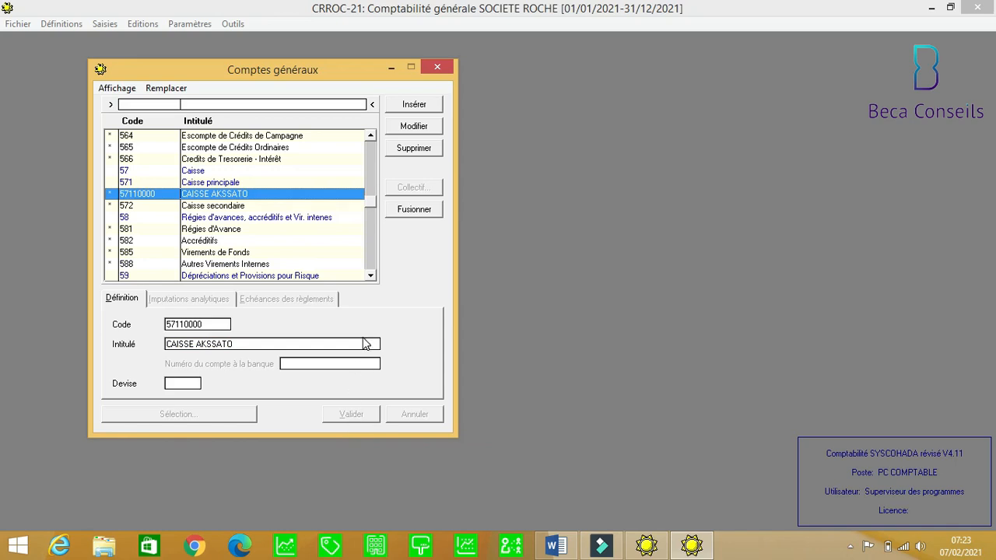
# Recode the 572 Caisse secondaire account to 5721, fixing an overtyped 5721000.
pyautogui.click(371, 277)
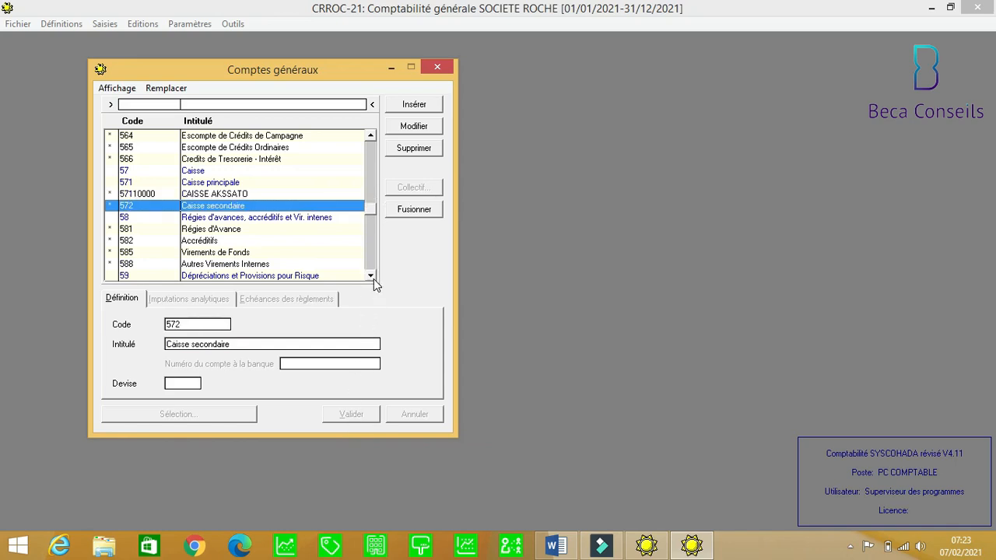
pyautogui.click(372, 277)
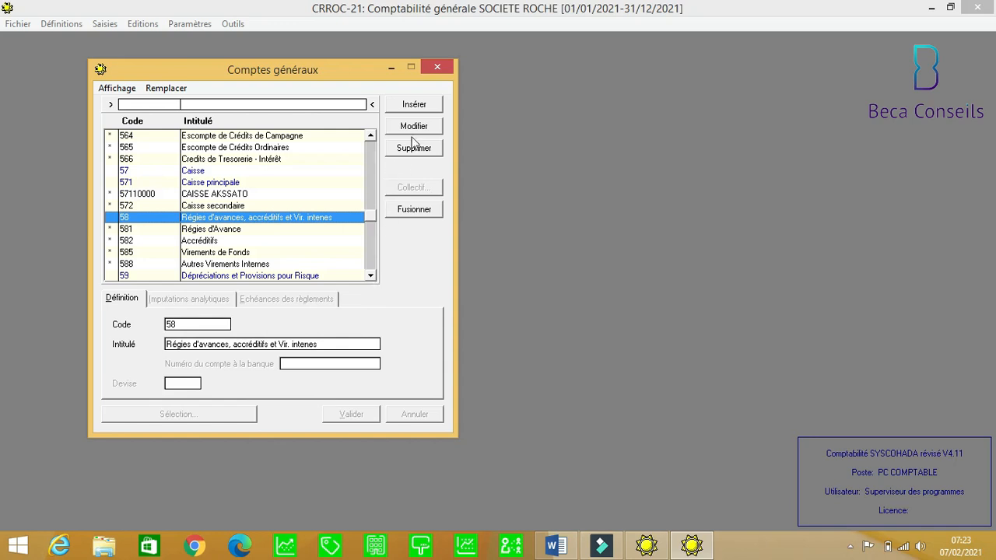
pyautogui.click(233, 206)
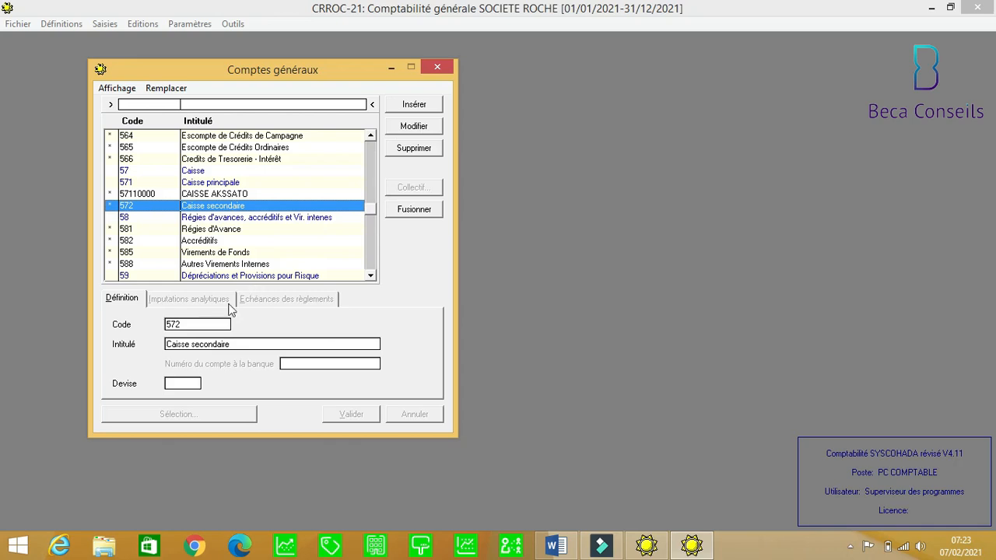
pyautogui.click(203, 324)
pyautogui.click(203, 324)
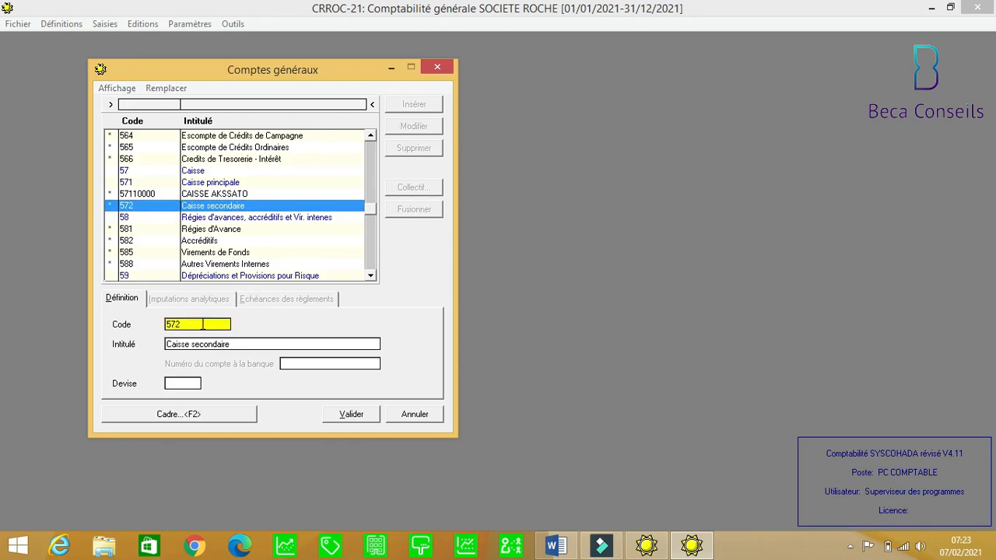
pyautogui.write('1000')
pyautogui.click(357, 418)
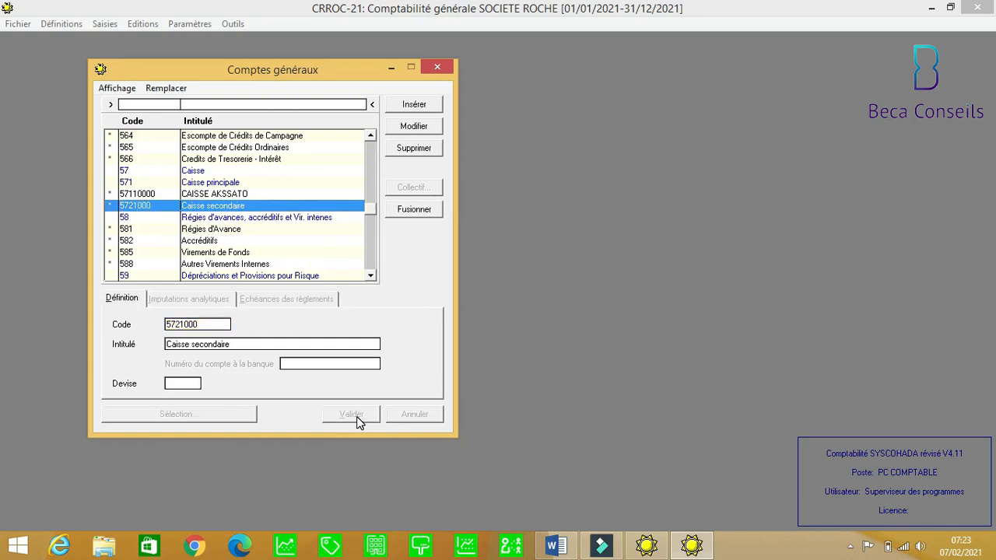
pyautogui.click(209, 326)
pyautogui.click(208, 328)
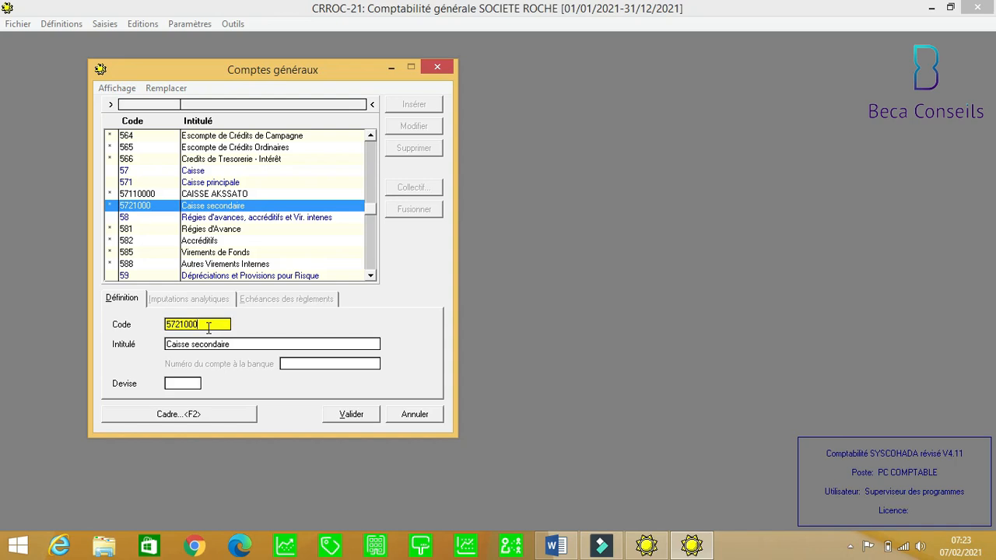
pyautogui.press('BackSpace')
pyautogui.press('BackSpace')
pyautogui.press('BackSpace')
pyautogui.click(361, 413)
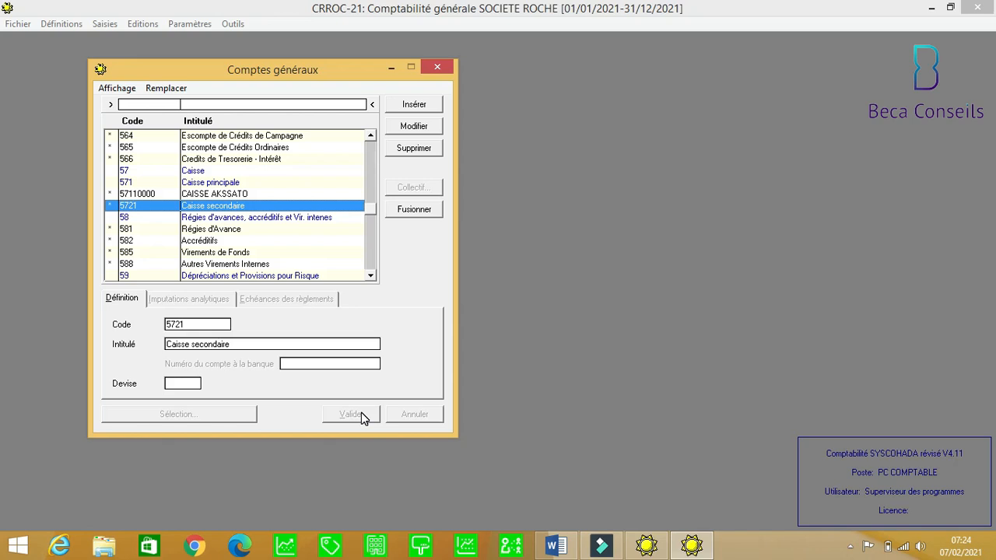
# Review CAISSE AKSSATO and Caisse secondaire, cancel the pending code edit, then close Comptes généraux.
pyautogui.click(198, 196)
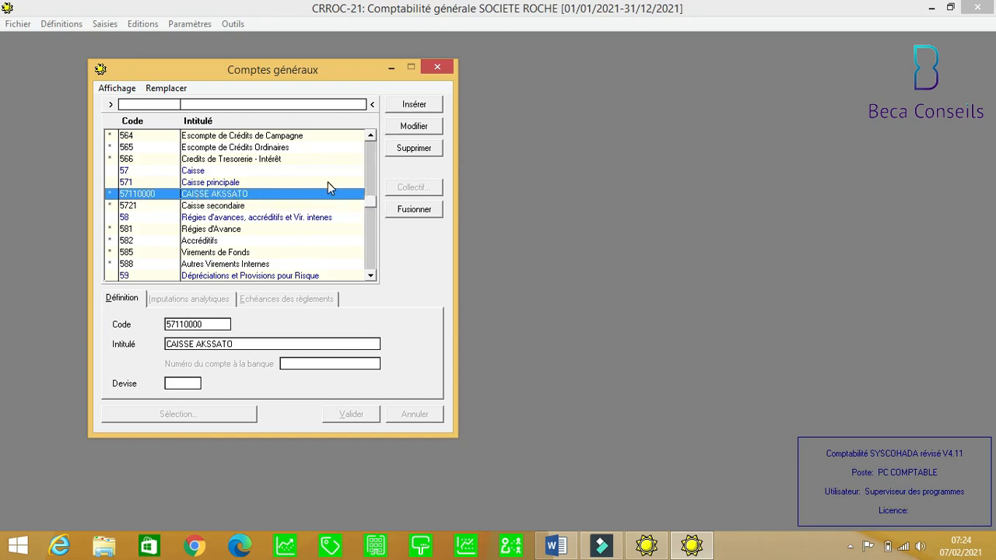
pyautogui.click(225, 206)
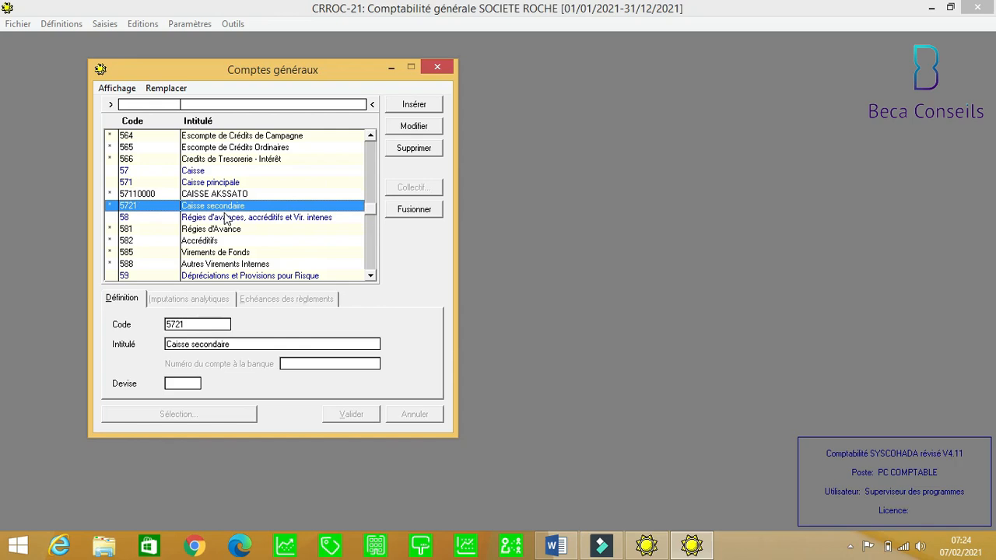
pyautogui.click(203, 325)
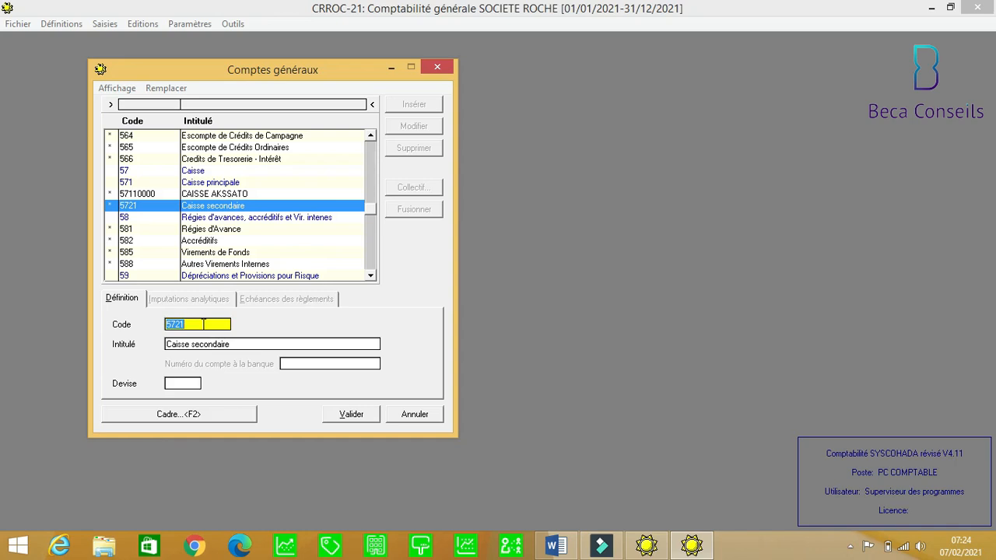
pyautogui.click(413, 415)
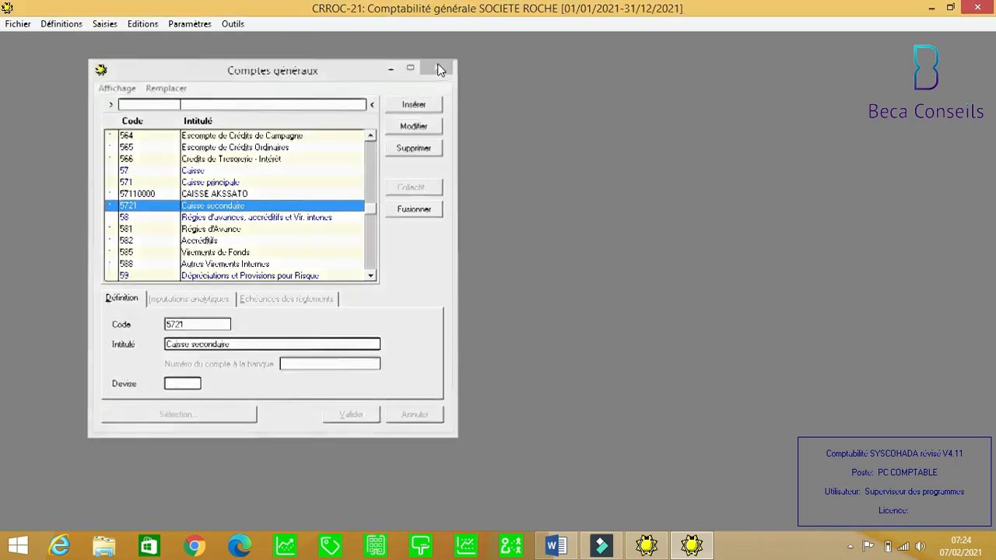
pyautogui.click(437, 68)
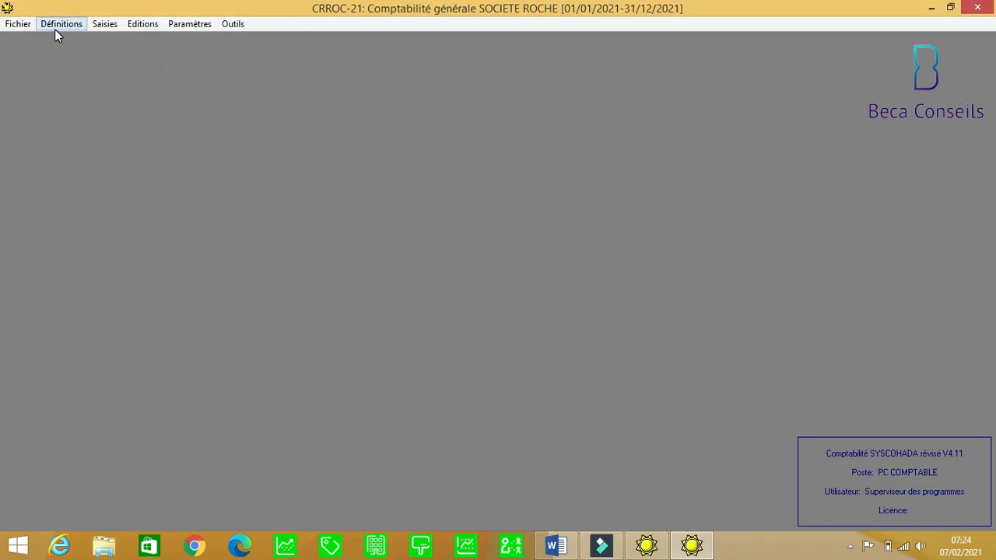
# Open Journaux from the Définitions menu.
pyautogui.click(56, 26)
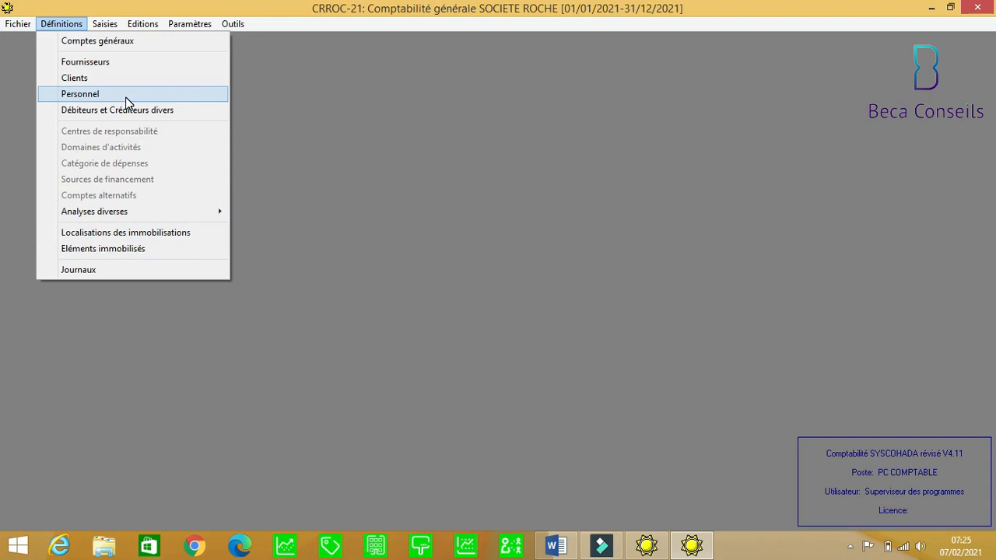
pyautogui.click(70, 273)
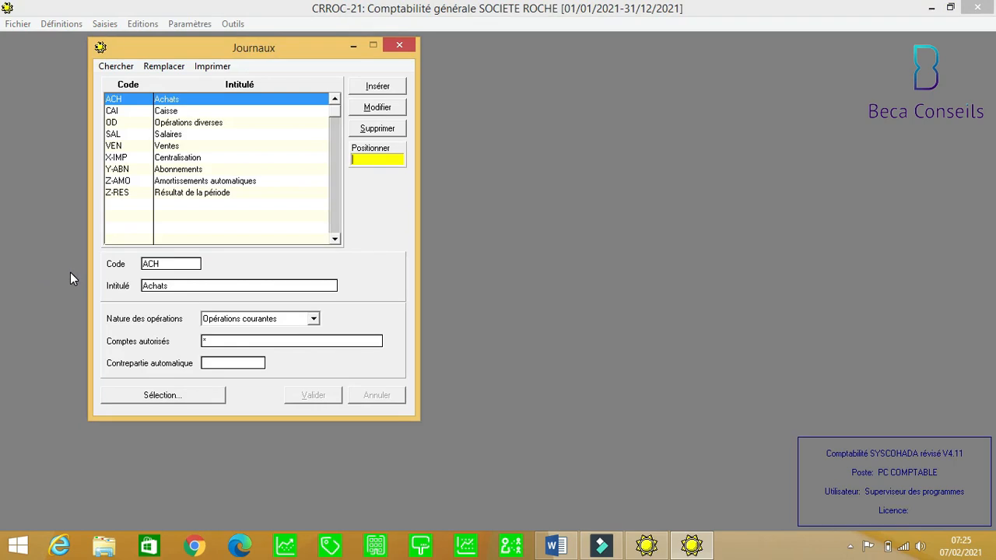
pyautogui.click(185, 115)
pyautogui.click(186, 124)
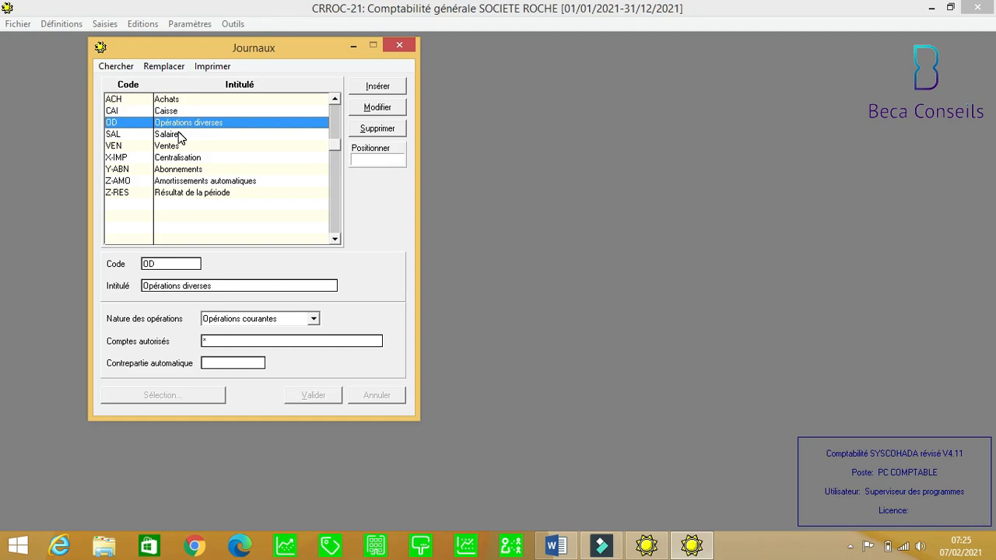
pyautogui.click(179, 136)
pyautogui.click(178, 147)
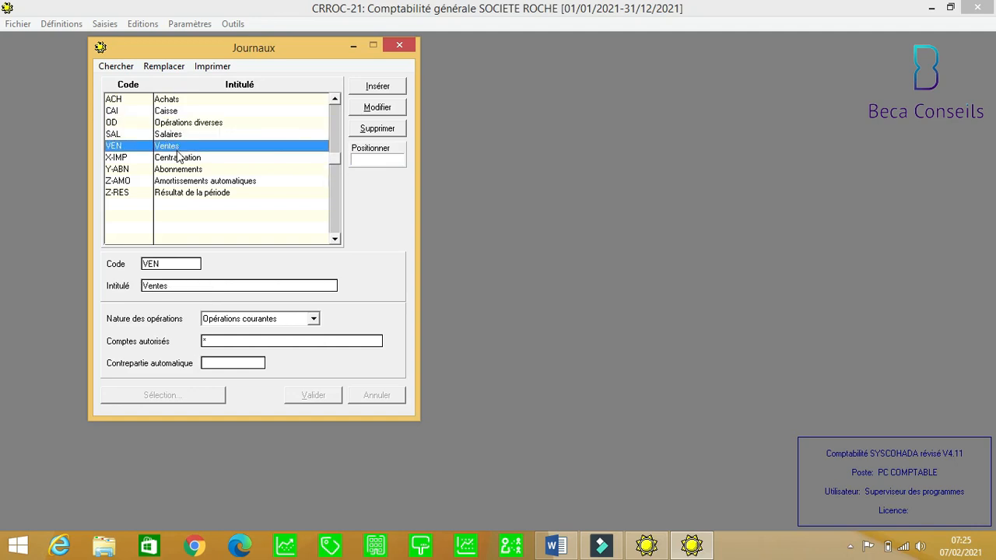
pyautogui.click(178, 158)
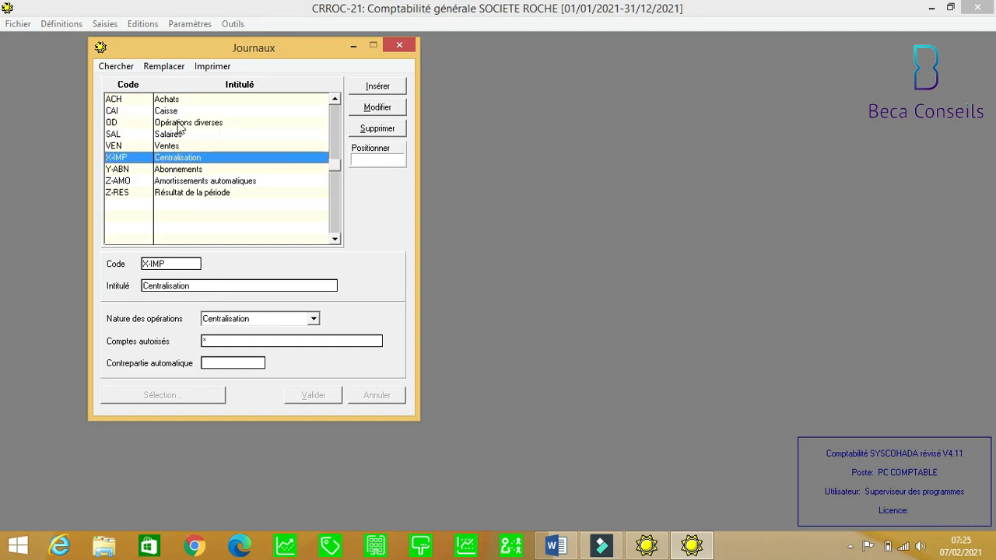
pyautogui.click(172, 114)
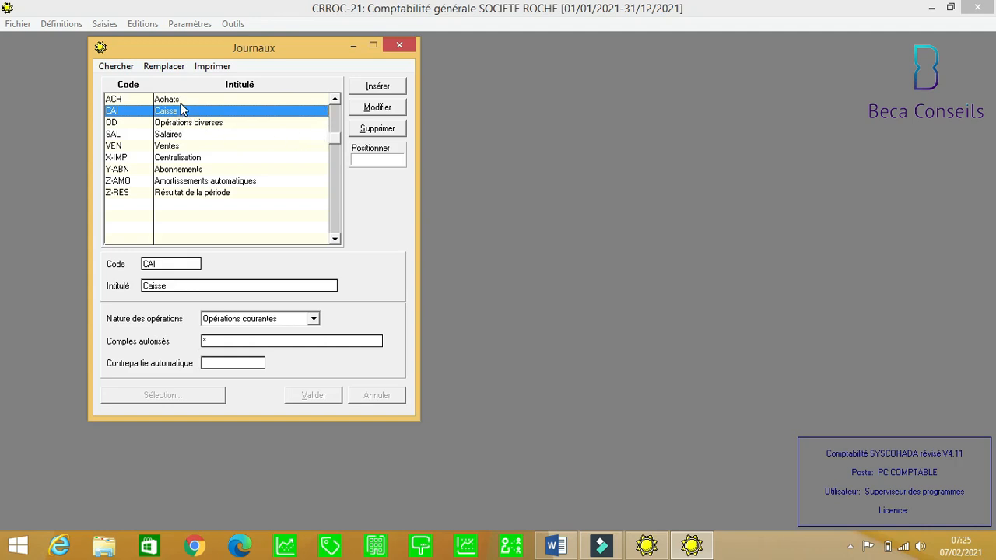
pyautogui.press('Up')
pyautogui.press('Down')
pyautogui.press('Down')
pyautogui.press('Down')
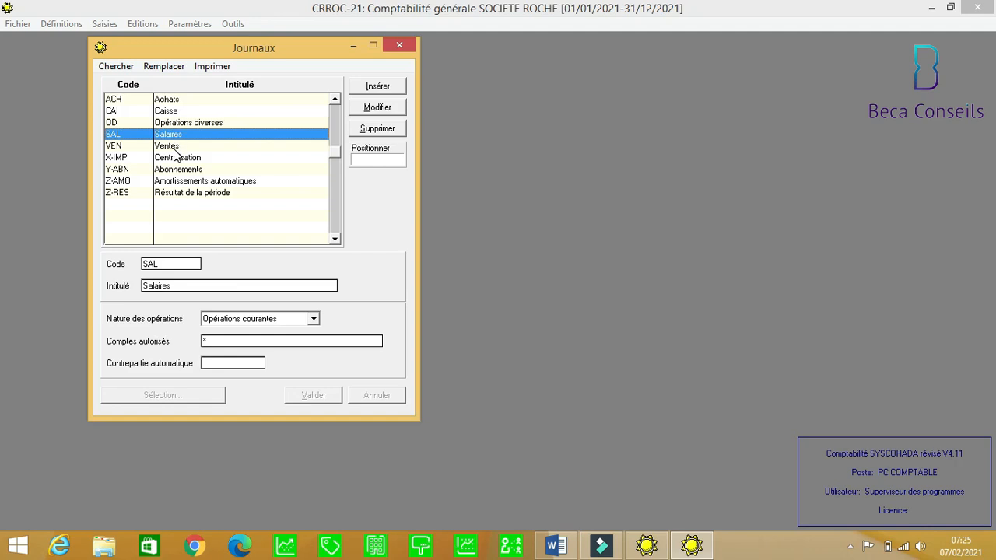
pyautogui.press('Down')
pyautogui.press('Down')
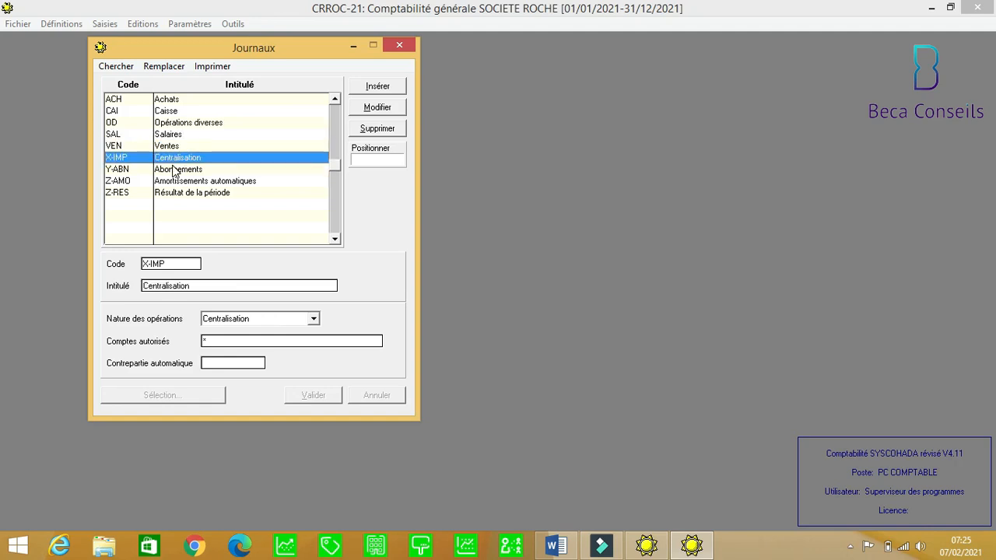
pyautogui.press('Down')
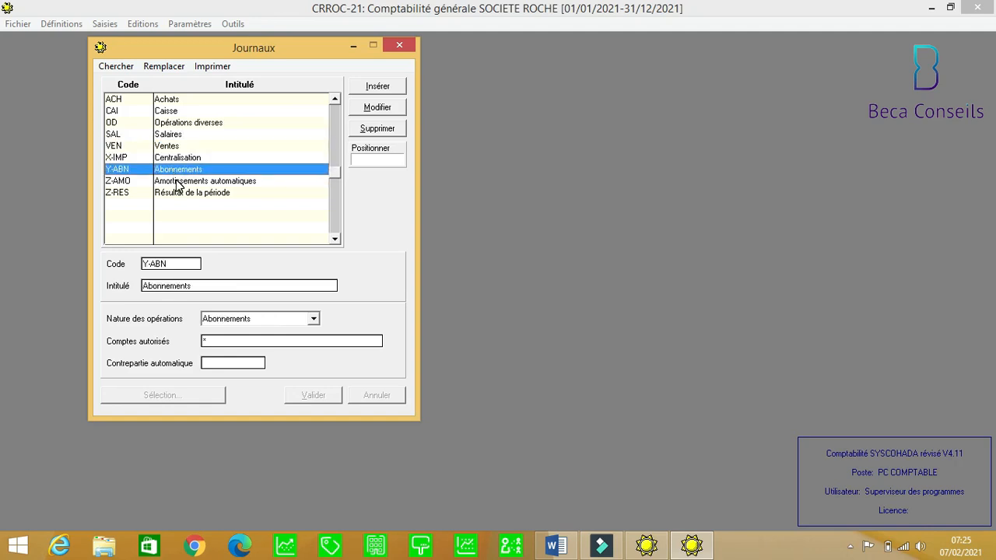
pyautogui.click(177, 184)
pyautogui.click(176, 196)
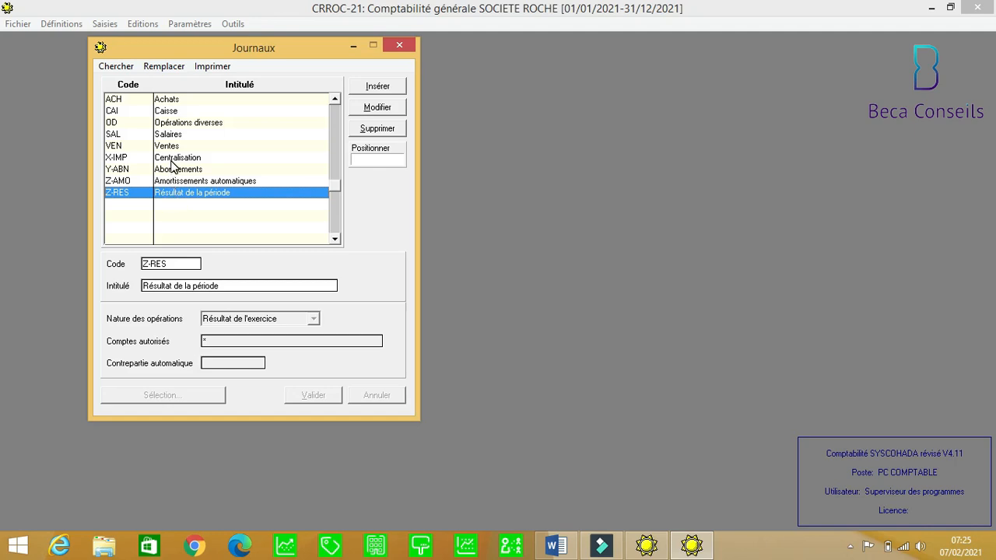
pyautogui.click(172, 161)
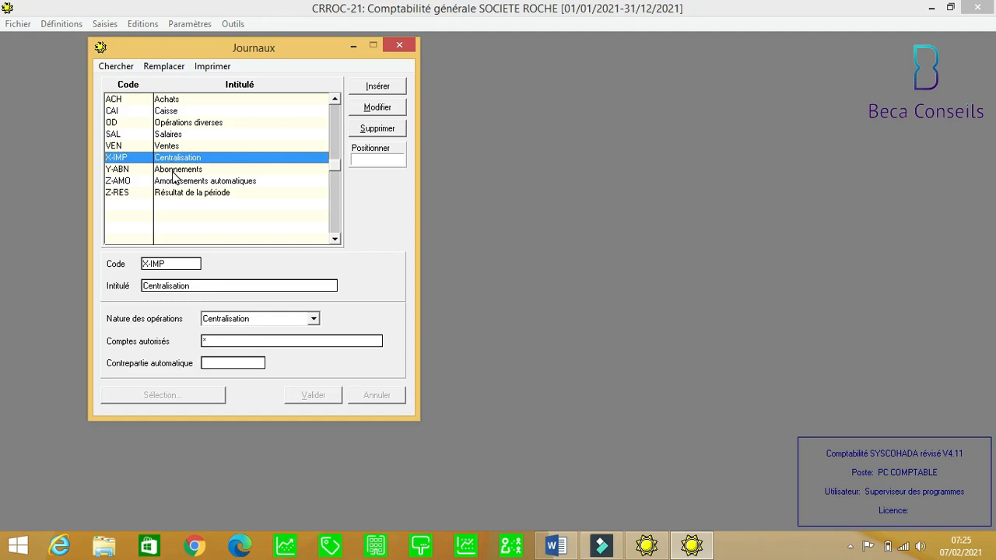
pyautogui.click(174, 170)
pyautogui.click(174, 184)
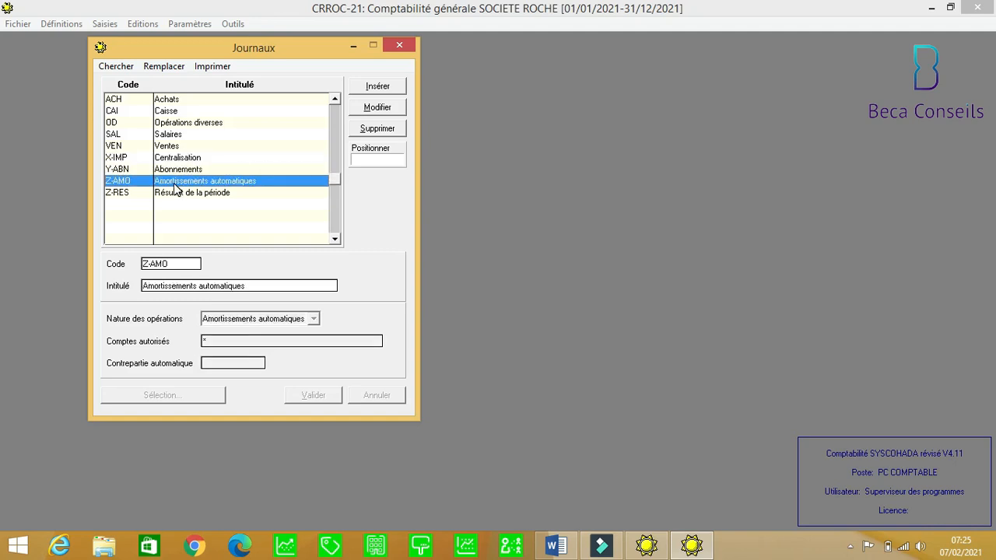
pyautogui.click(175, 194)
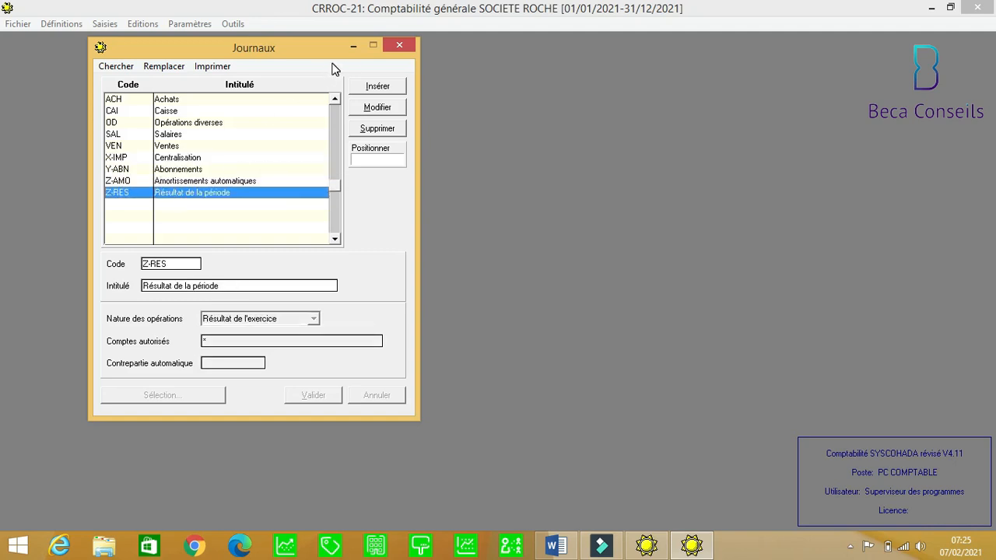
# Insert journal BOA titled 'BANK OF AFRICA' with Opérations courantes nature.
pyautogui.click(377, 87)
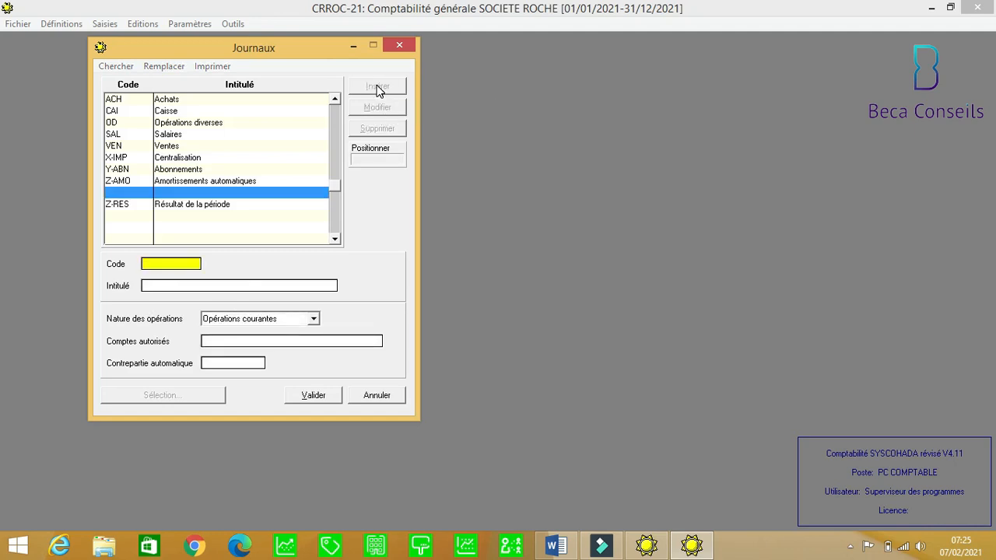
pyautogui.write('BOA')
pyautogui.press('Tab')
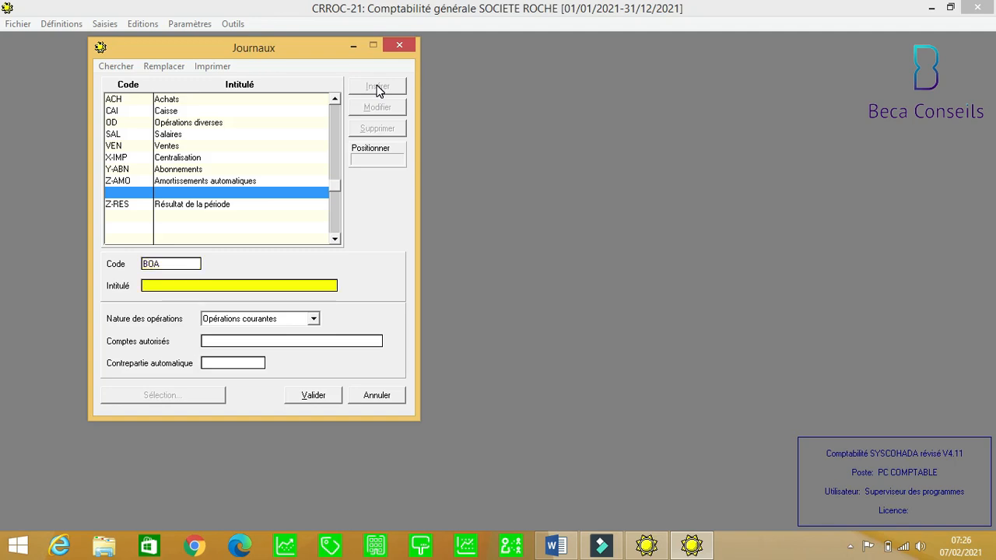
pyautogui.write('BANK OF AFRICA')
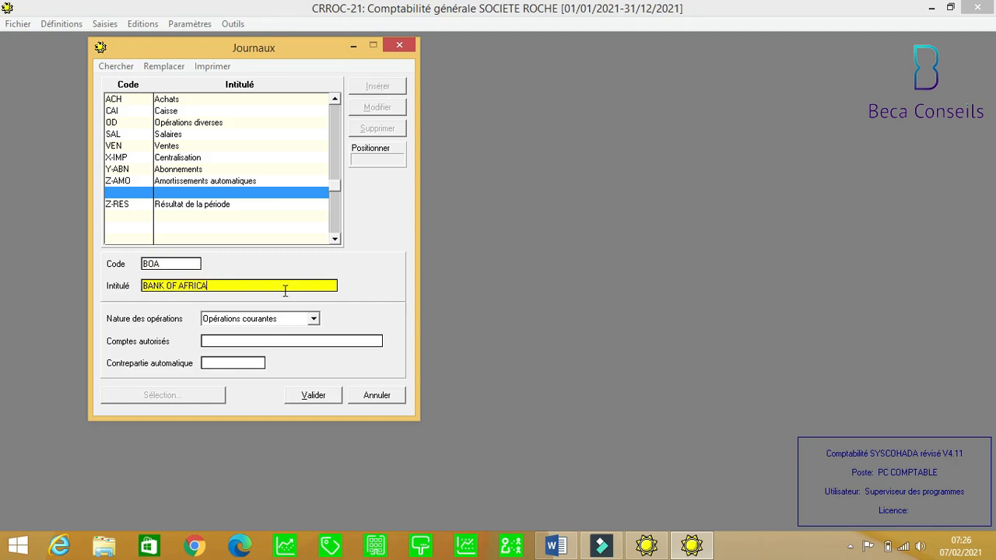
pyautogui.click(314, 320)
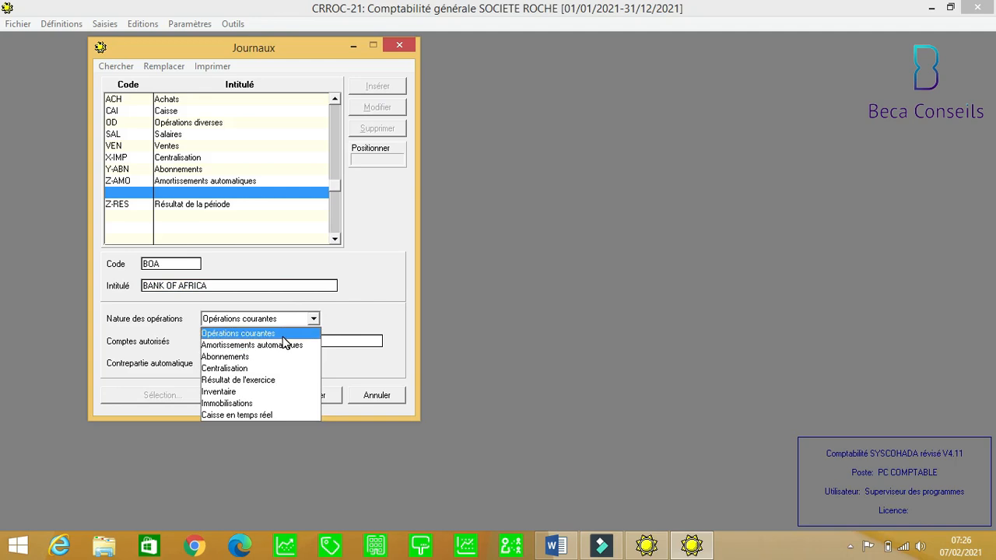
pyautogui.click(284, 334)
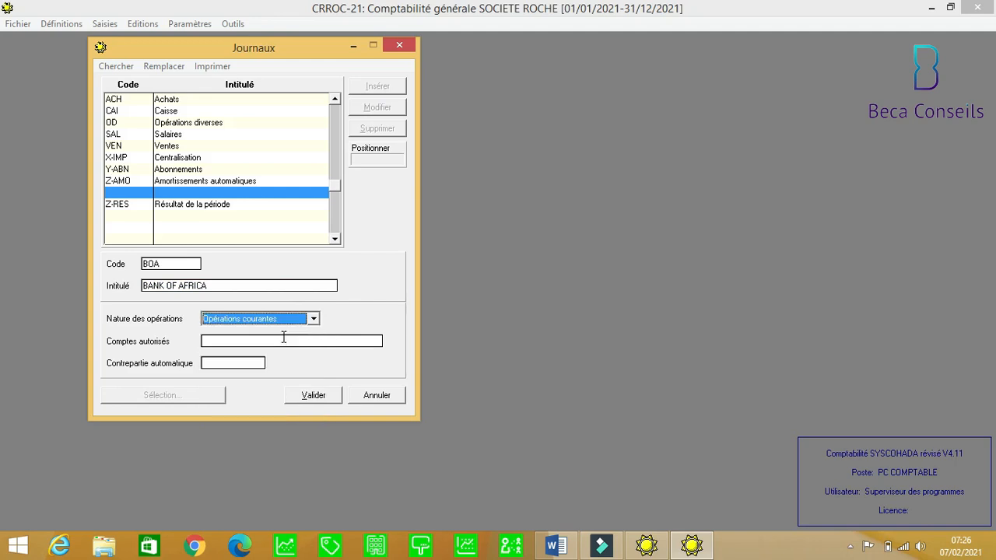
# Set the BOA journal's automatic counterpart to 52110000 BANQUE BOA and save it.
pyautogui.click(223, 341)
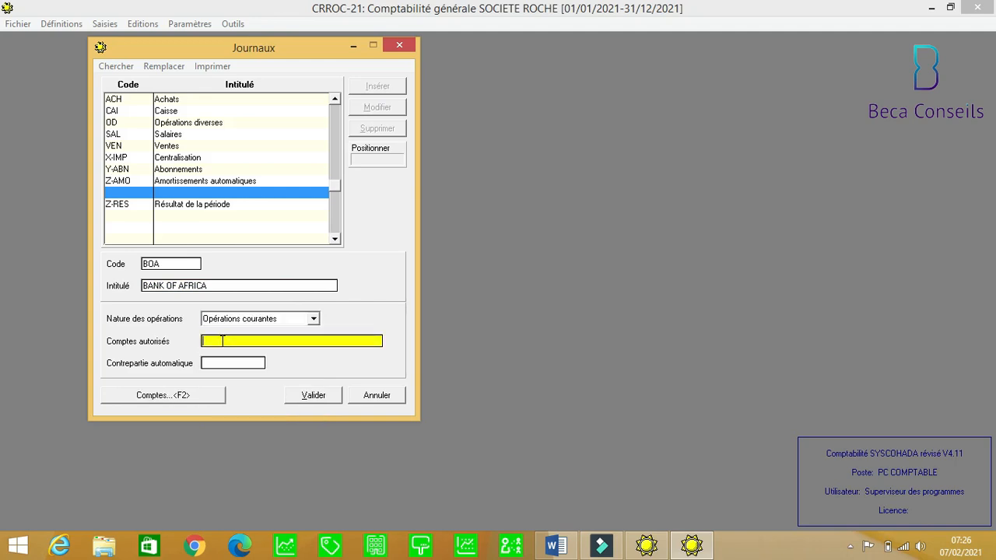
pyautogui.write('5')
pyautogui.press('BackSpace')
pyautogui.click(213, 364)
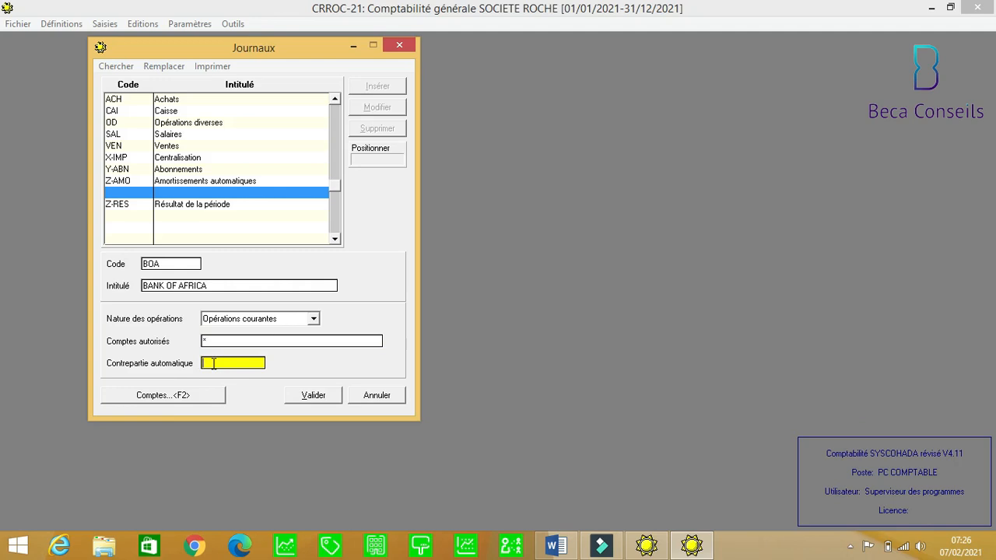
pyautogui.write('1')
pyautogui.press('BackSpace')
pyautogui.write('5211')
pyautogui.click(186, 400)
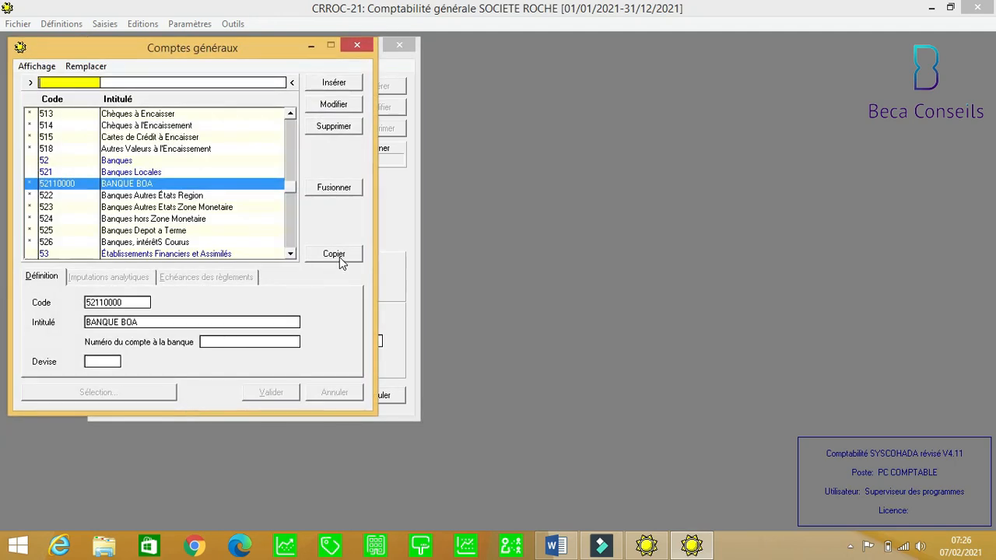
pyautogui.click(340, 257)
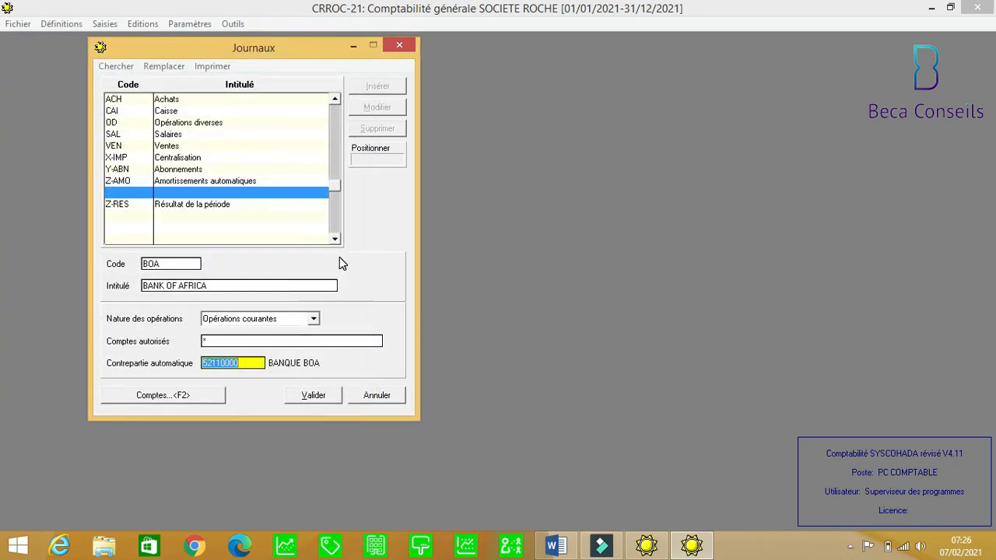
pyautogui.click(314, 398)
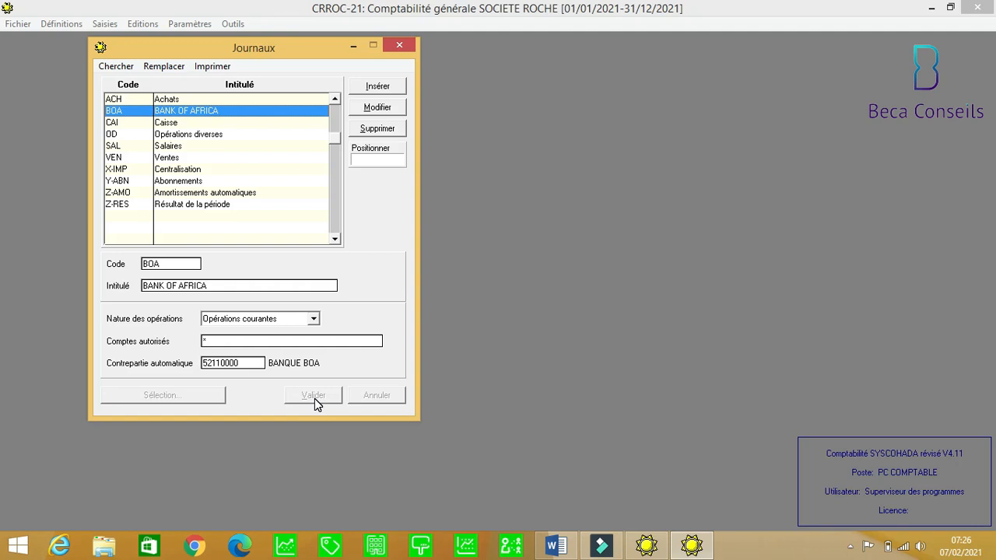
# Insert journal FOU titled 'FOURNISSEURS'.
pyautogui.click(377, 86)
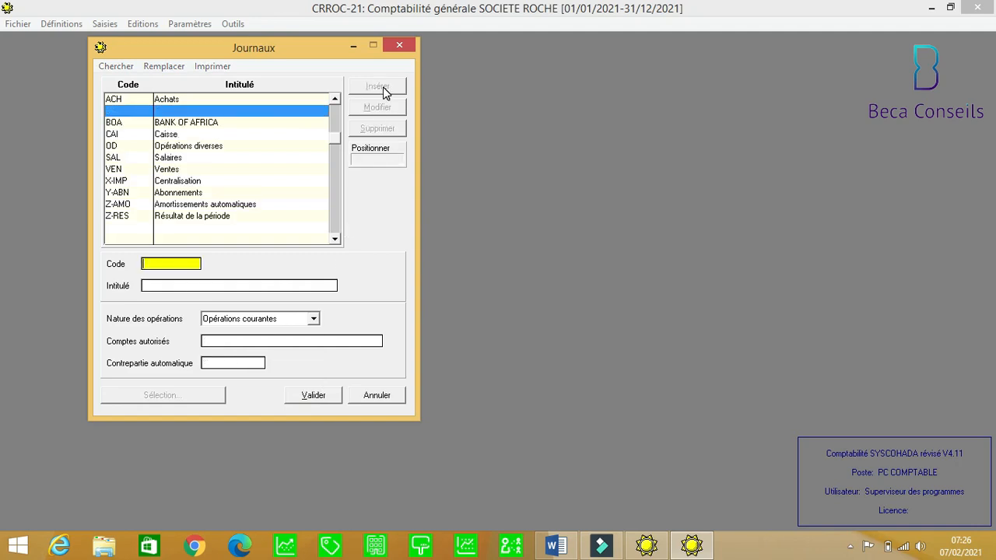
pyautogui.write('FOU')
pyautogui.press('Tab')
pyautogui.write('FO')
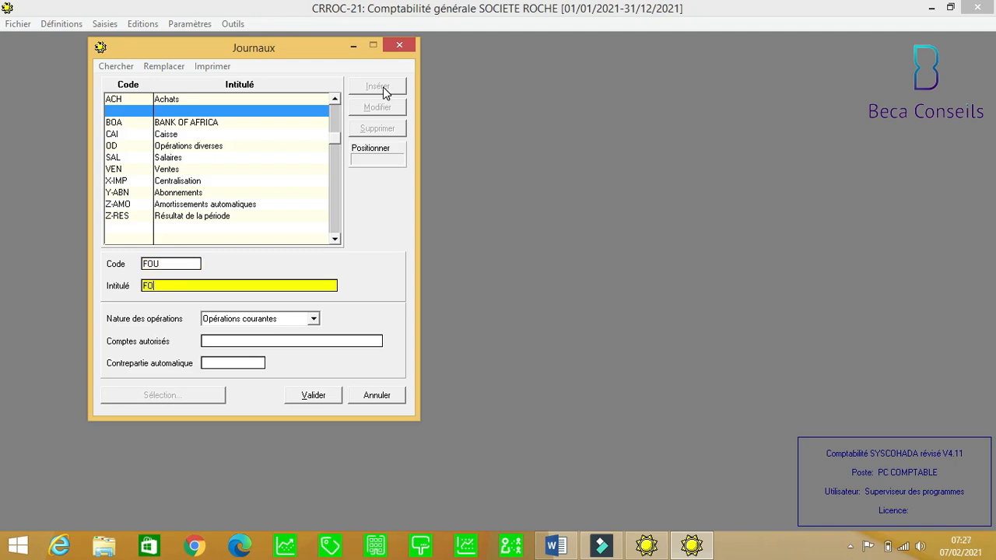
pyautogui.write('URNISSEURS')
# Authorise all accounts (*) for the FOU journal and save it.
pyautogui.click(230, 344)
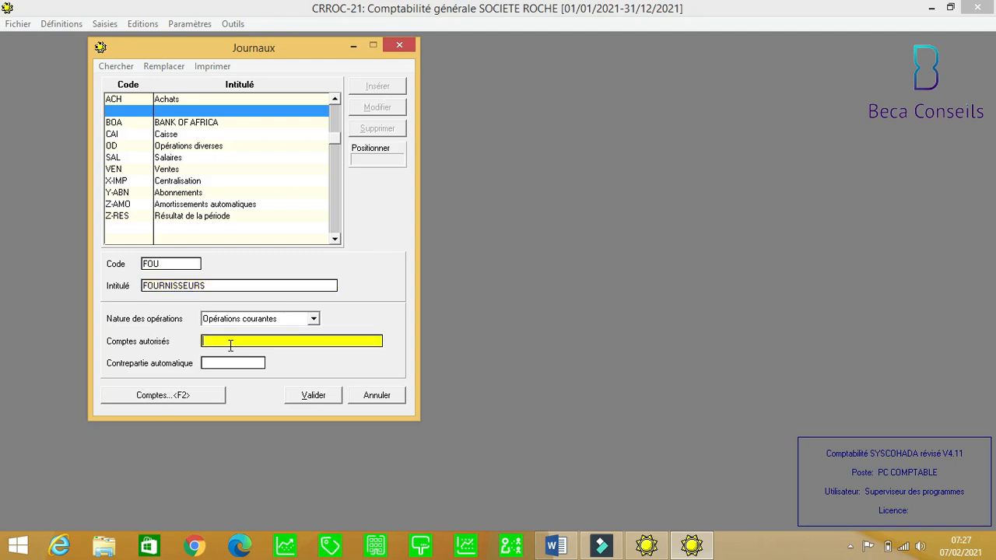
pyautogui.write('4')
pyautogui.press('BackSpace')
pyautogui.write('4')
pyautogui.press('BackSpace')
pyautogui.write('$')
pyautogui.press('BackSpace')
pyautogui.write('^^')
pyautogui.press('BackSpace')
pyautogui.write('µ')
pyautogui.press('BackSpace')
pyautogui.write('$')
pyautogui.press('BackSpace')
pyautogui.click(314, 395)
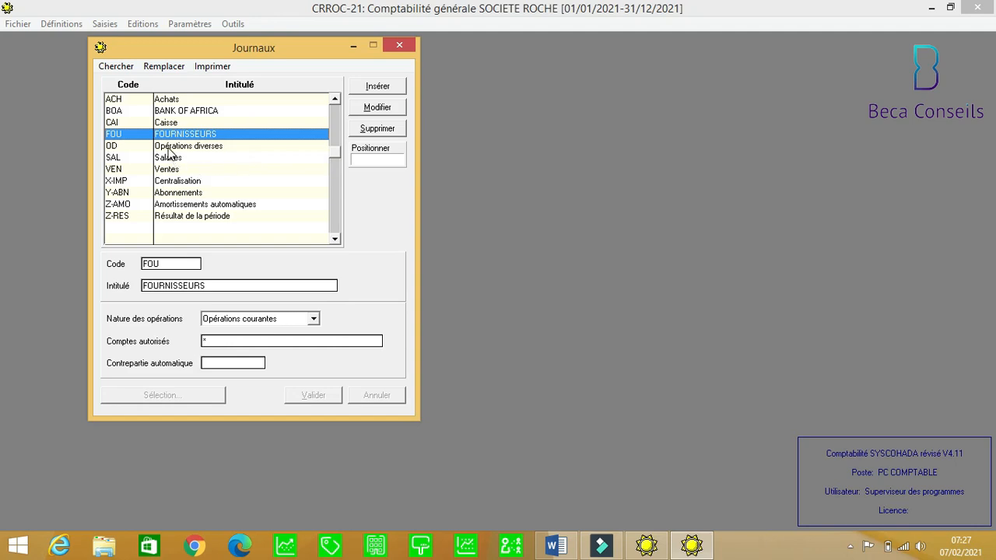
# Change the Caisse journal's code CAI to CAIR and title to 'Caisse en temps'.
pyautogui.click(168, 123)
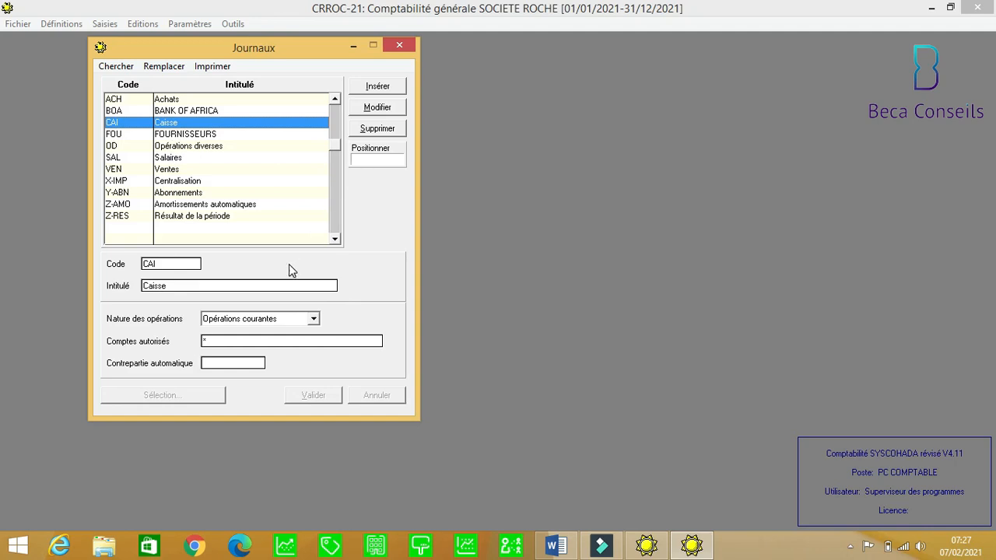
pyautogui.click(164, 265)
pyautogui.click(163, 266)
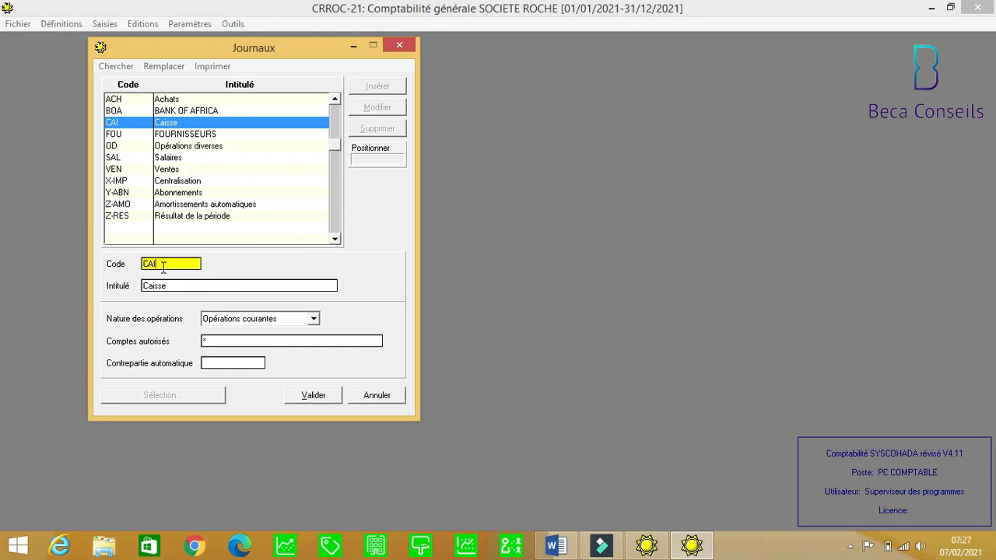
pyautogui.write('R')
pyautogui.click(171, 286)
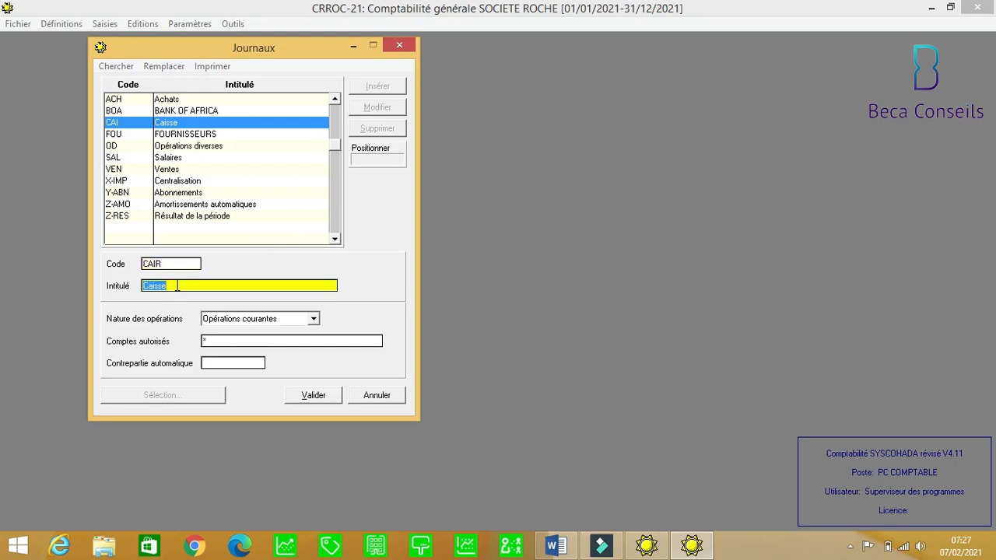
pyautogui.click(178, 286)
pyautogui.write('entemps')
pyautogui.click(176, 285)
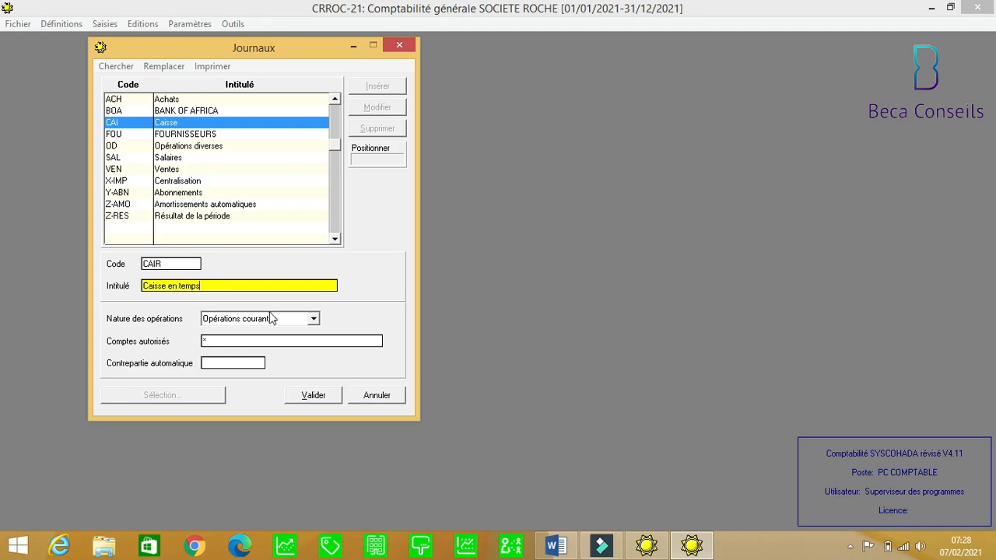
# Set CAIR's nature to Caisse en temps réel, counterpart 57110000 CAISSE AKSSATO, and save.
pyautogui.click(312, 321)
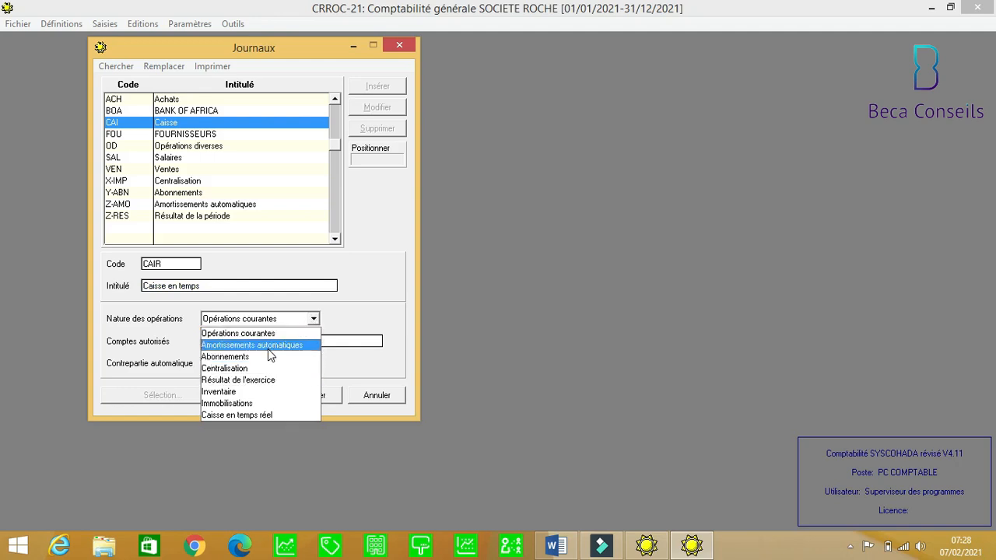
pyautogui.click(257, 417)
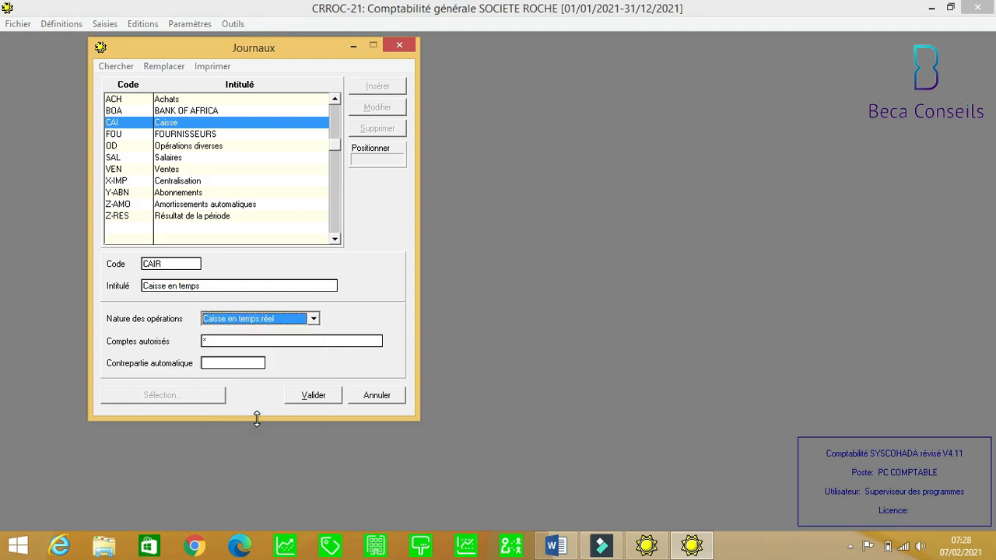
pyautogui.click(221, 363)
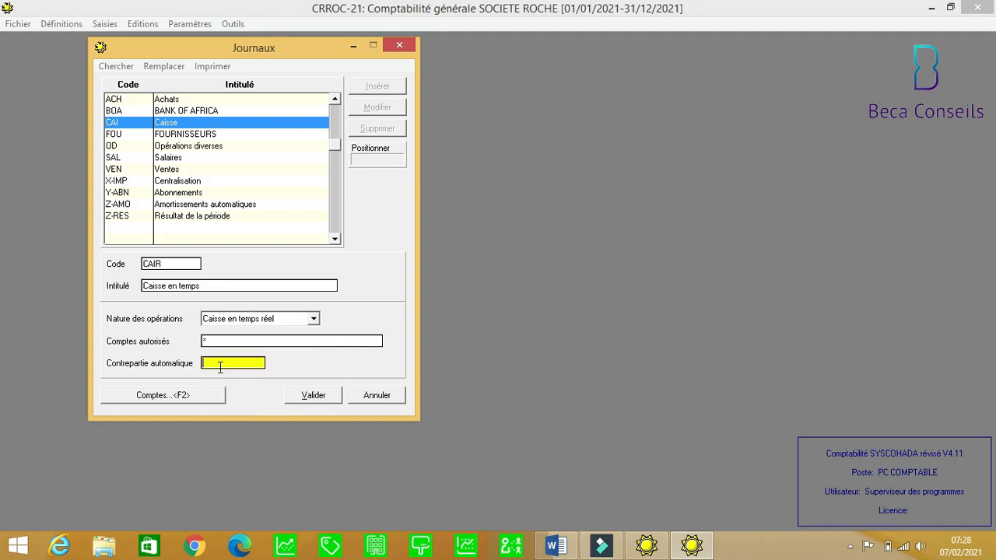
pyautogui.click(195, 397)
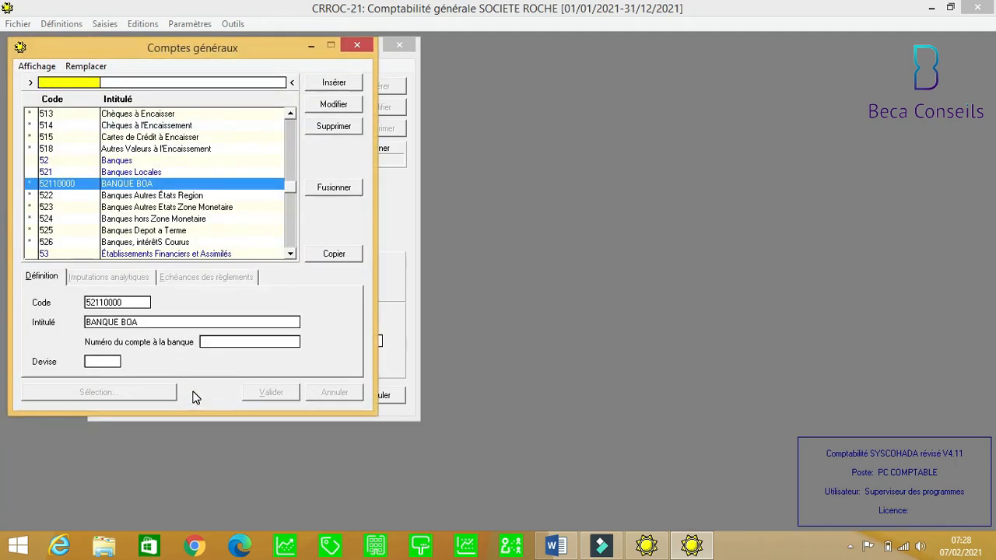
pyautogui.write('E')
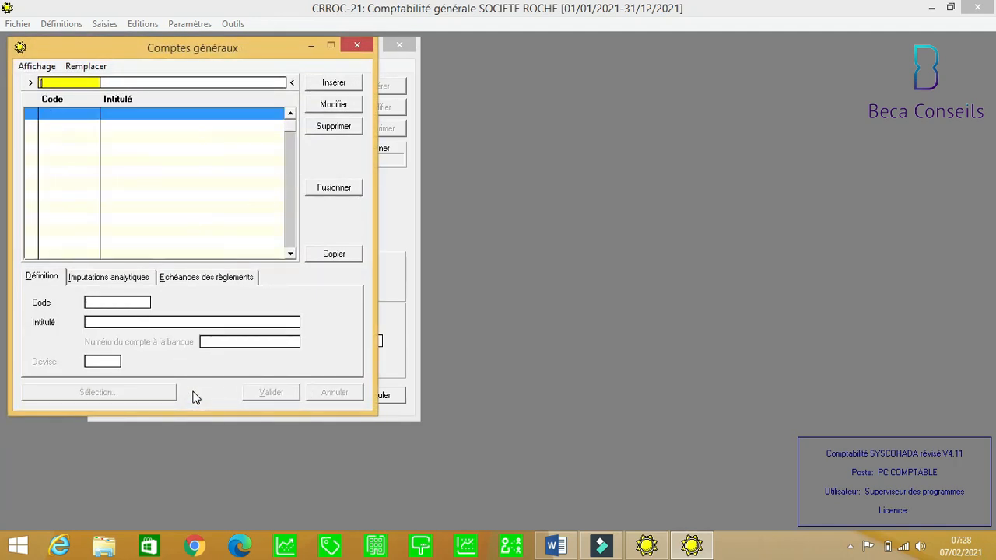
pyautogui.press('BackSpace')
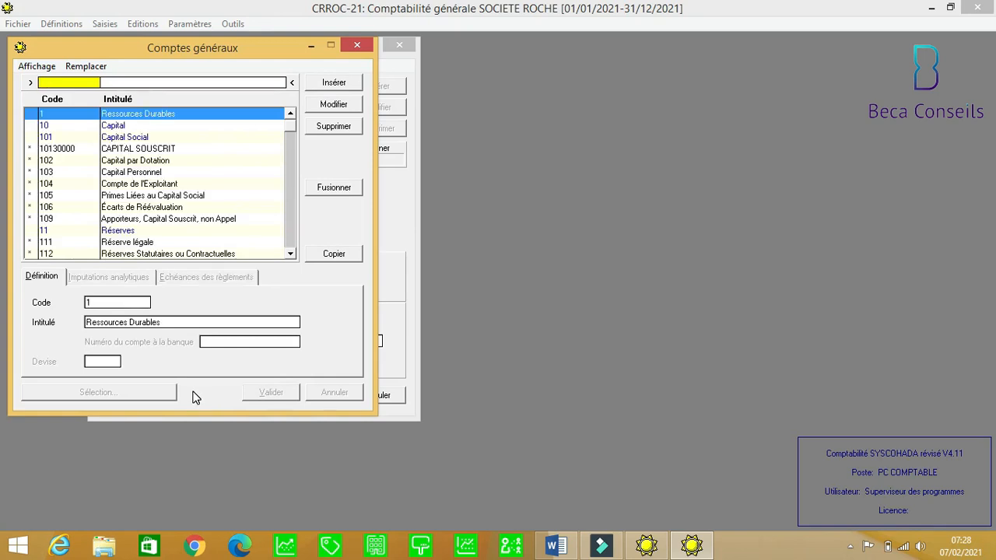
pyautogui.write('57')
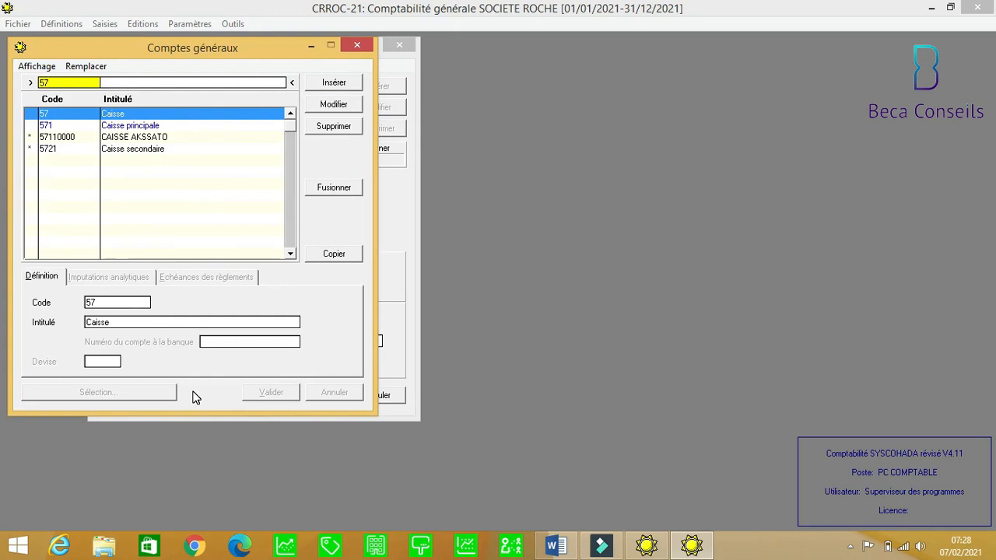
pyautogui.click(135, 138)
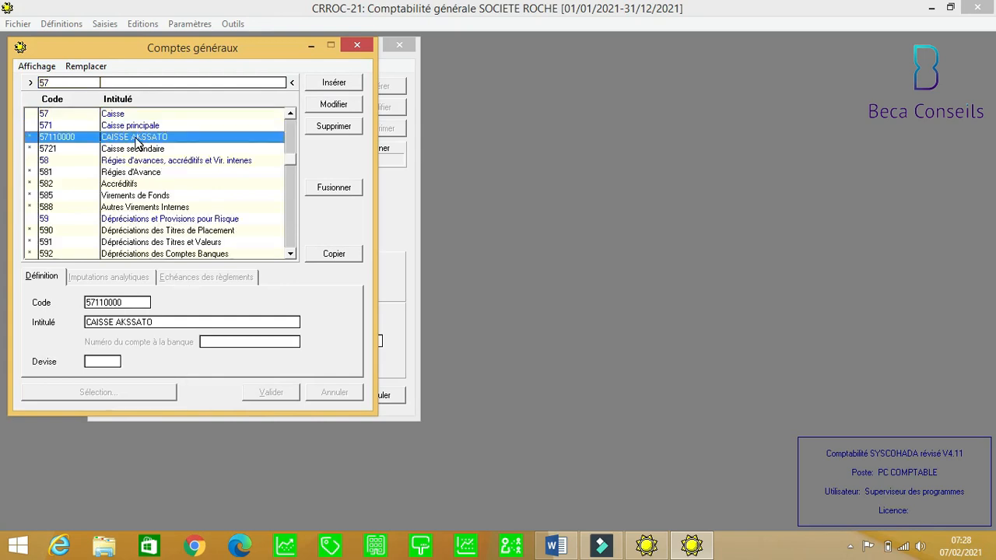
pyautogui.click(339, 252)
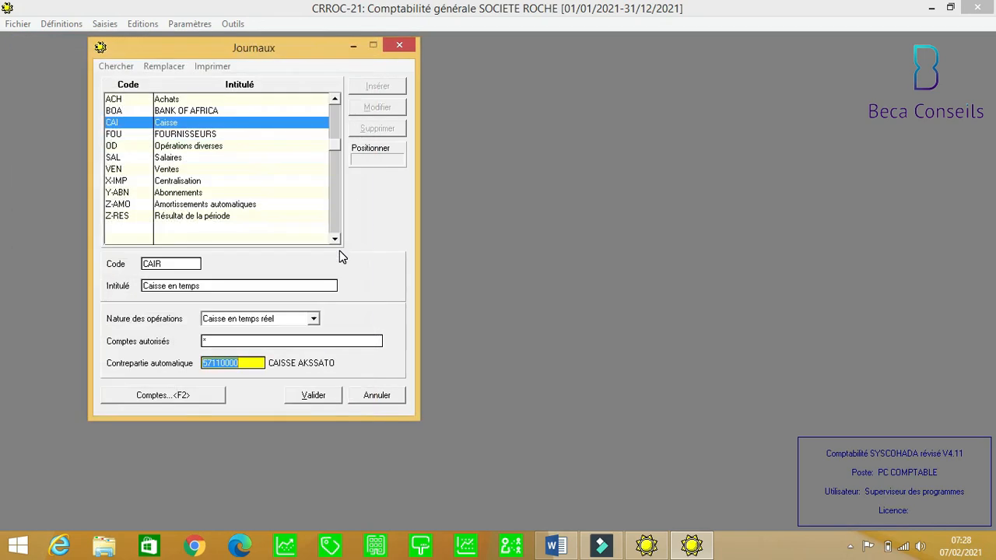
pyautogui.click(315, 395)
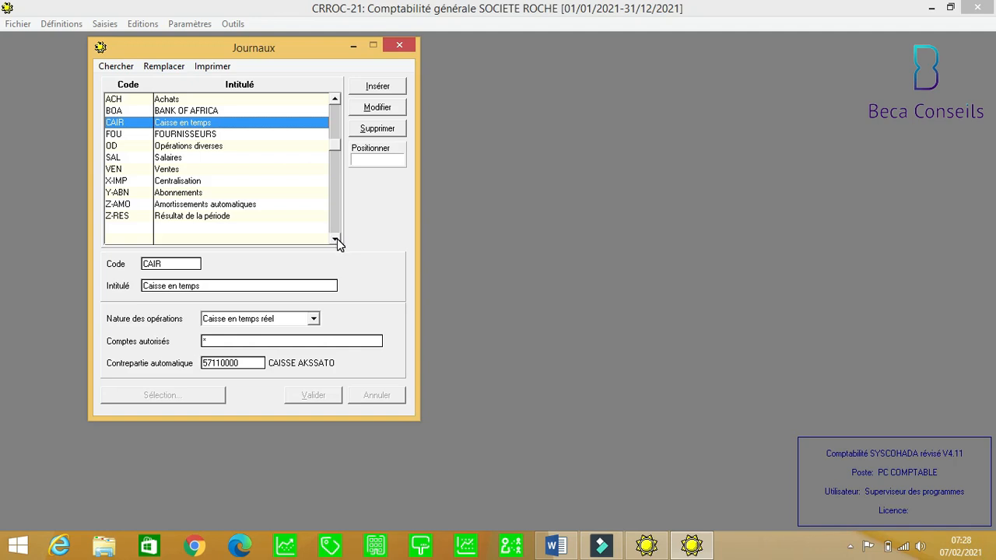
pyautogui.click(336, 117)
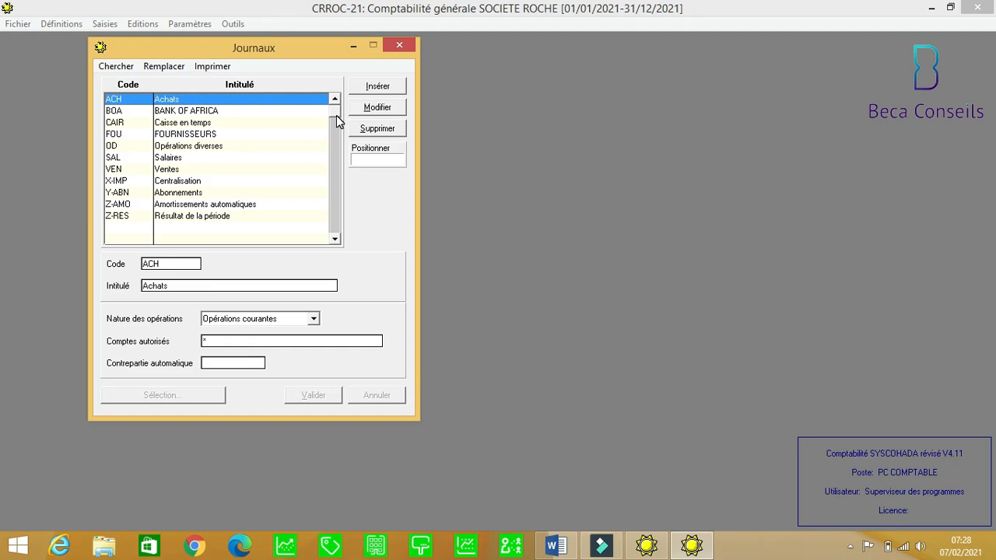